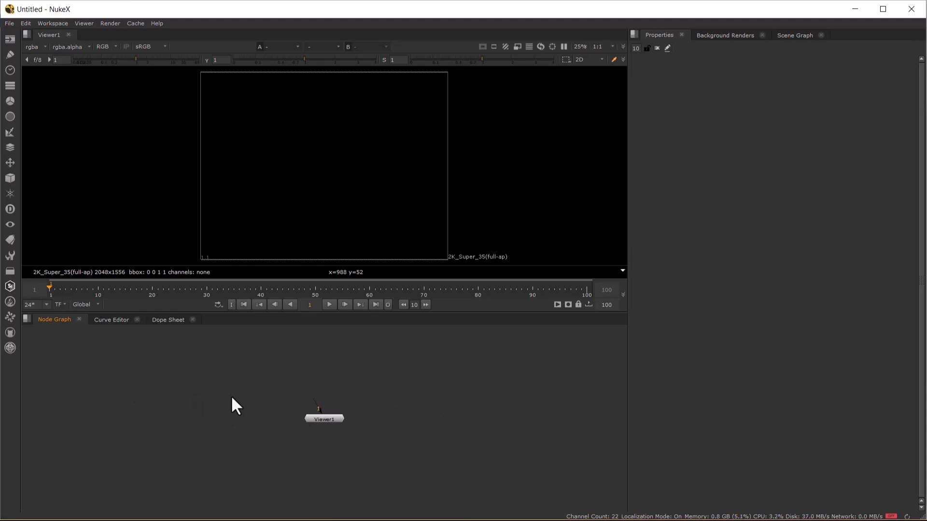
- Read in the StreetBg_9909559_#####.png 1-70 image sequence from the StreetBackground folder and display it in the viewer
key("r")
type("G:/Shavikant Batches/TTS/batch over/3_11.30 NUKE 11.30 to 12.30/13NC_smooth tracking and matte/")
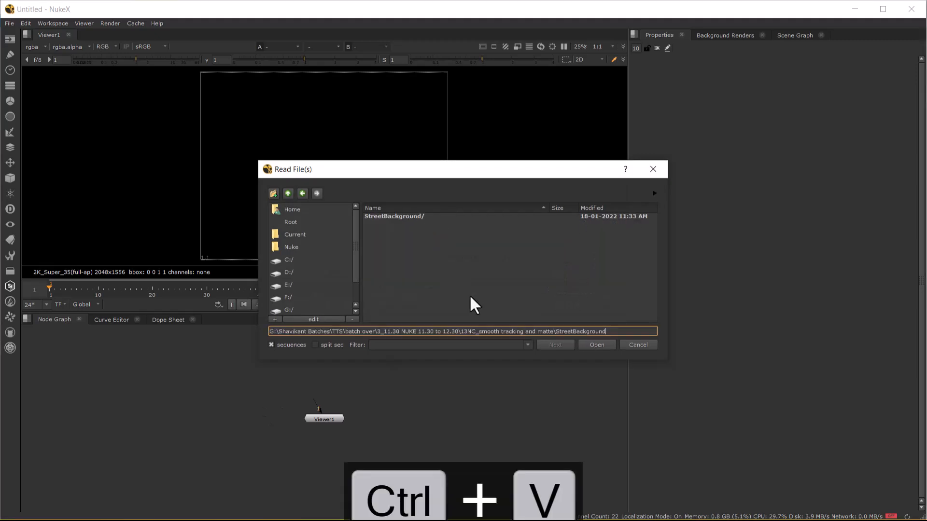
double_click(402, 218)
left_click(394, 216)
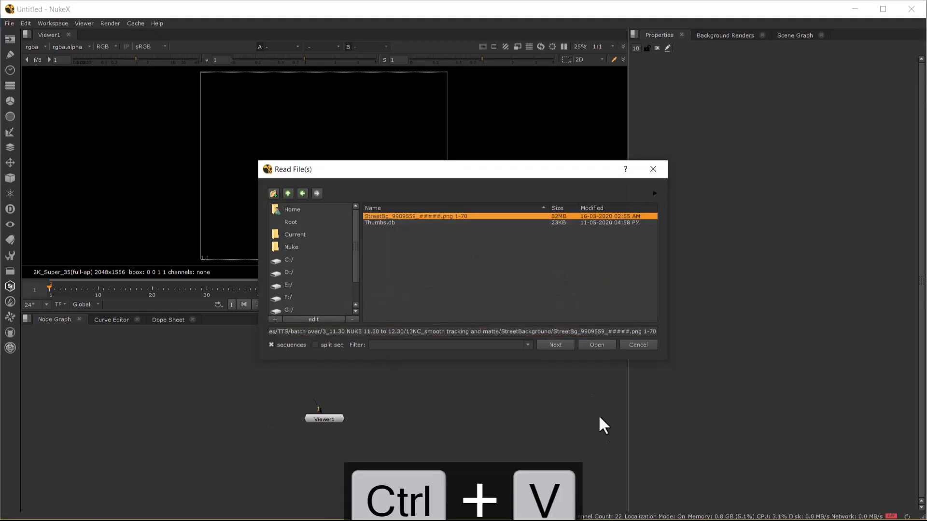
left_click(599, 345)
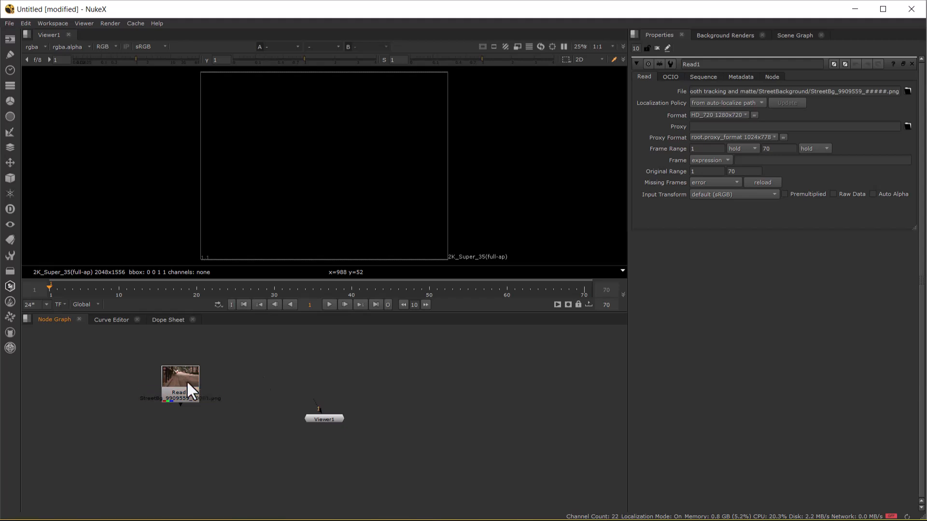
key("1")
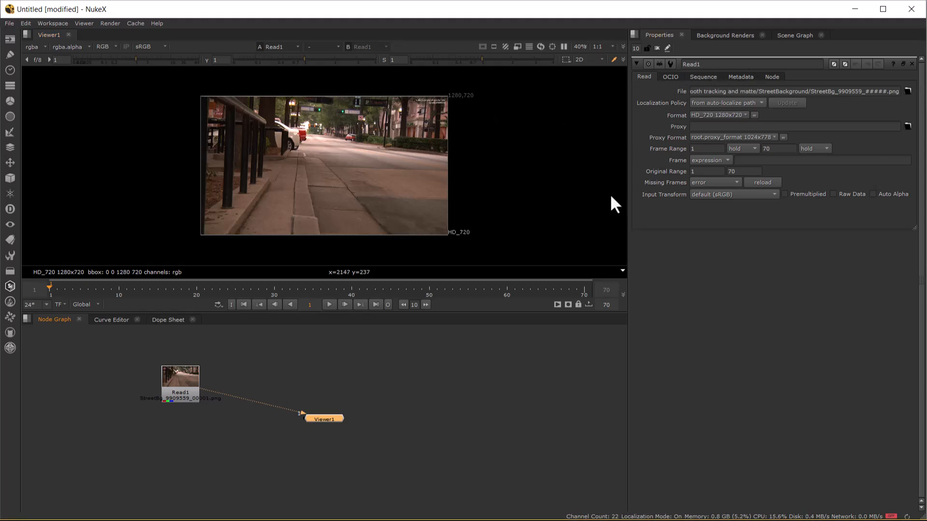
left_click(26, 23)
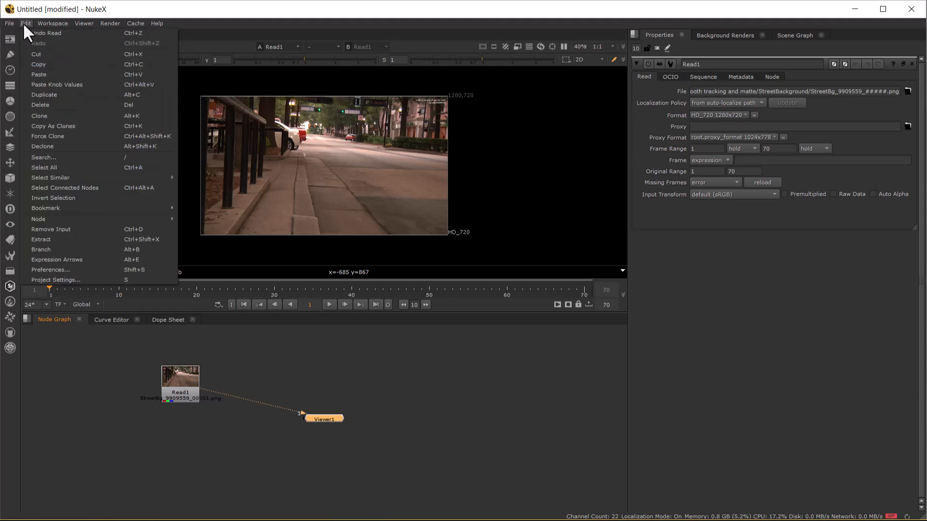
mouse_move(135, 24)
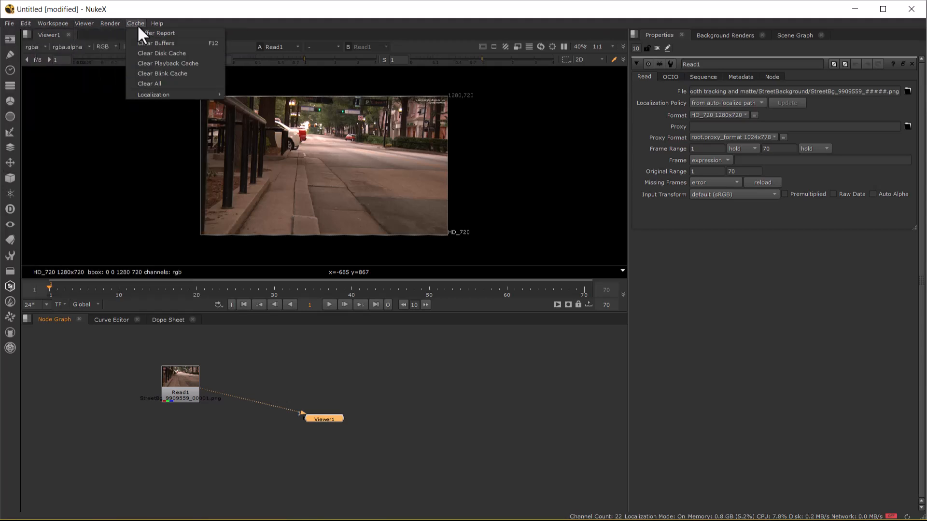
left_click(323, 5)
- Switch to the Google Gemini chat in Chrome and read the Menu Bar introduction and the File entry
key("alt+Tab")
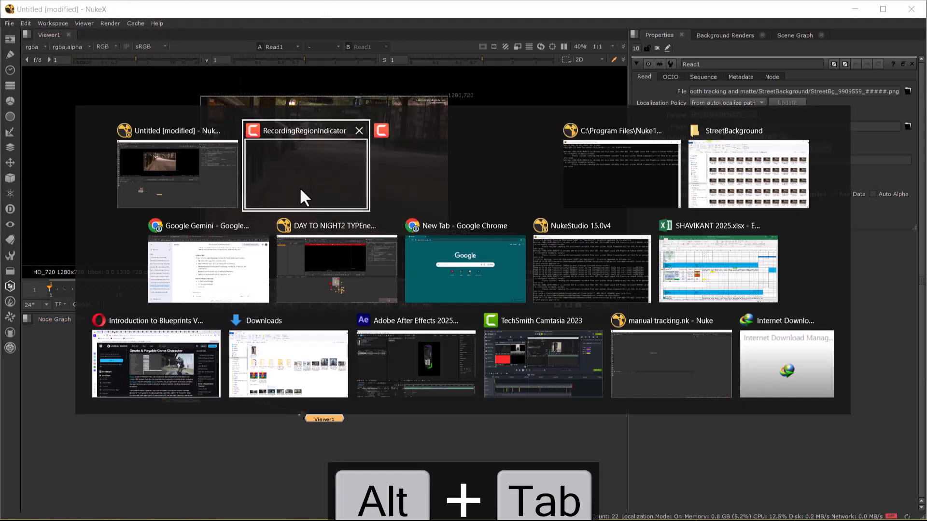
left_click(227, 268)
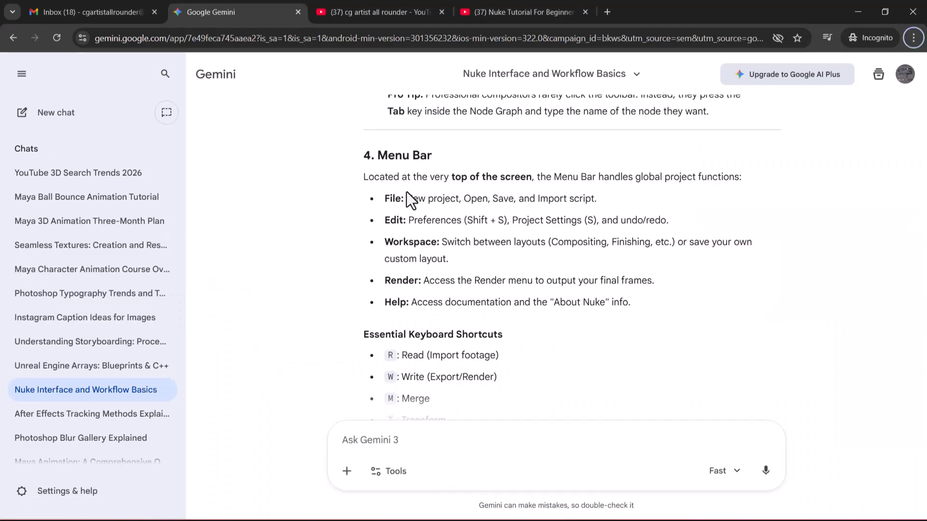
left_click_drag(368, 181, 738, 178)
left_click_drag(379, 198, 595, 199)
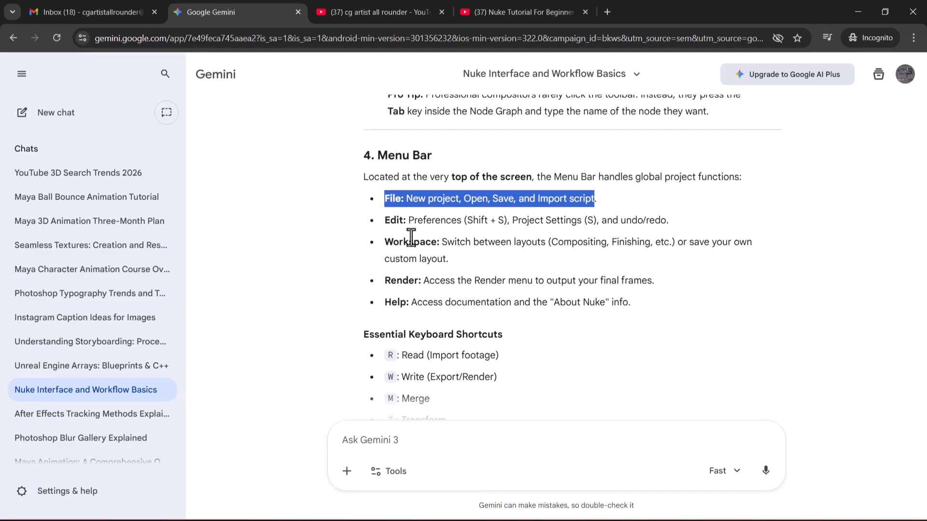
- Switch back to NukeX and open the existing comp script "matte painting in nuke.nk"
key("alt+Tab")
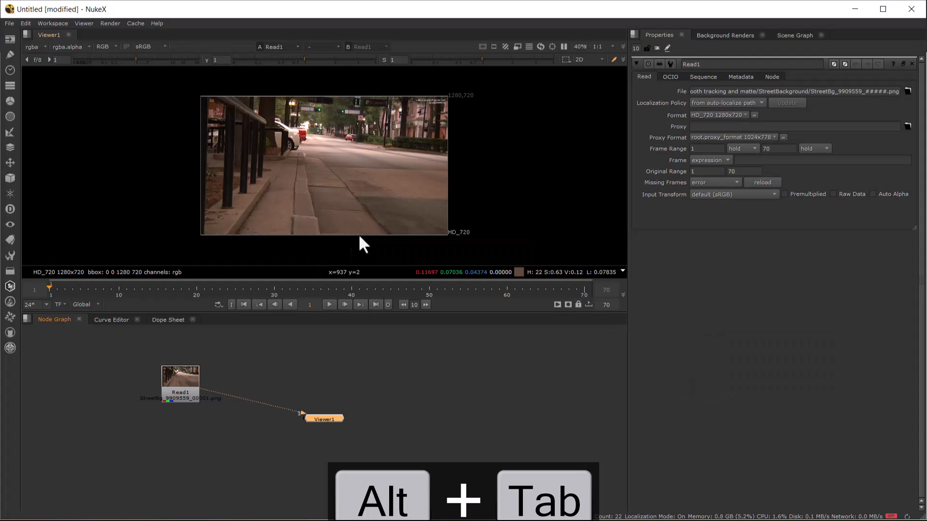
left_click(9, 23)
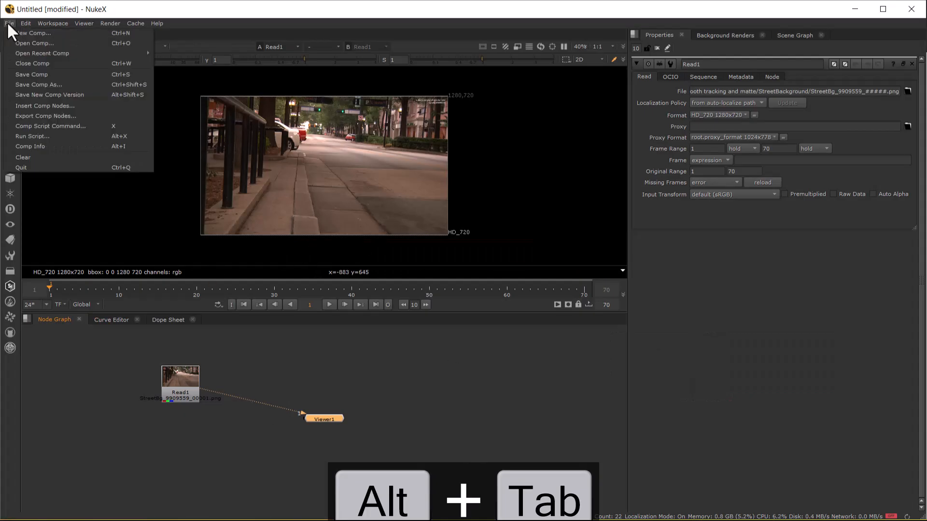
left_click(22, 41)
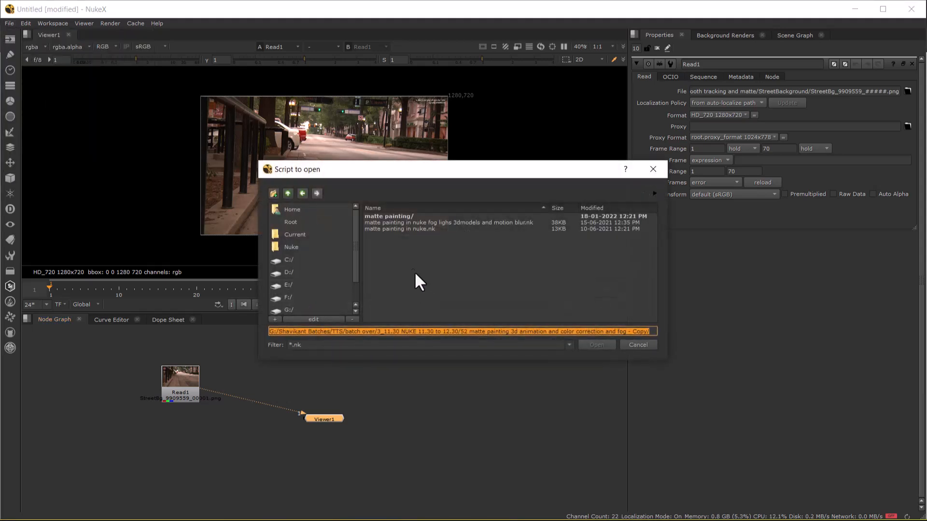
left_click(396, 229)
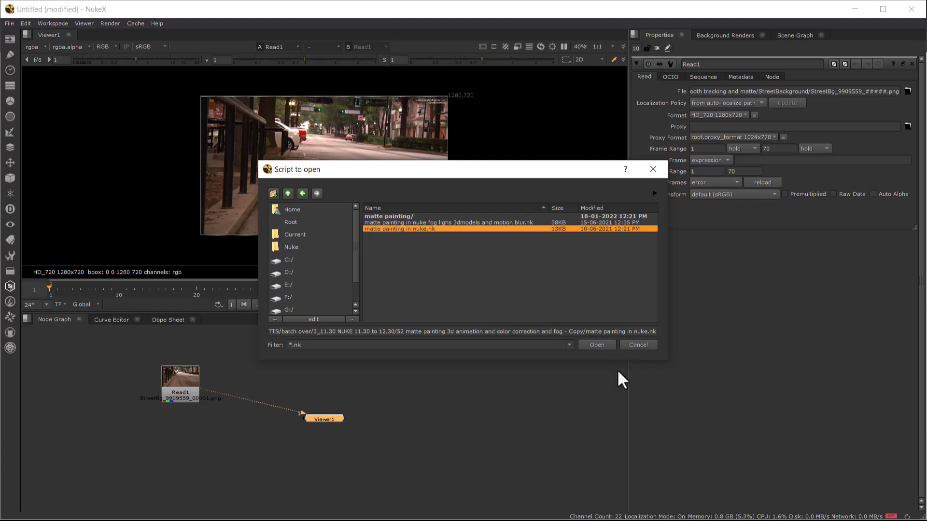
left_click(597, 344)
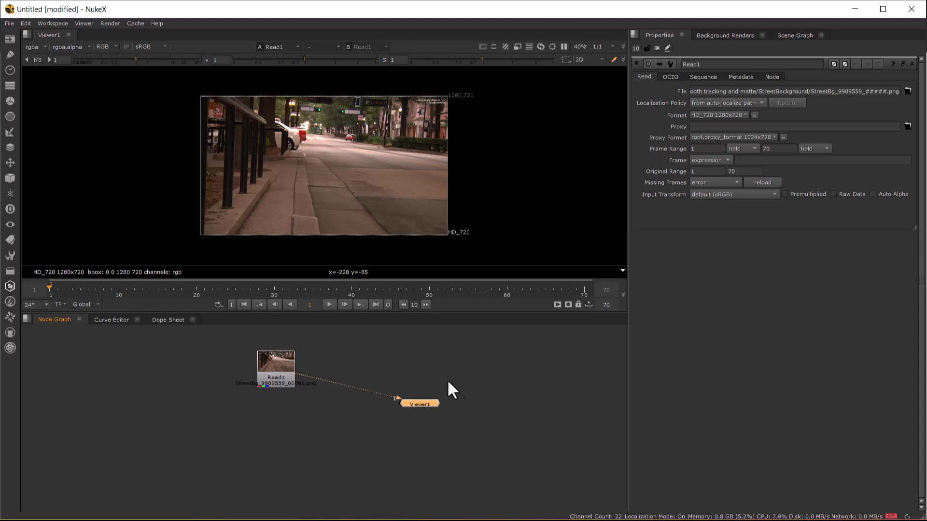
- Save the street comp without a base name in a new folder named "nuke" on drive D:
left_click(11, 24)
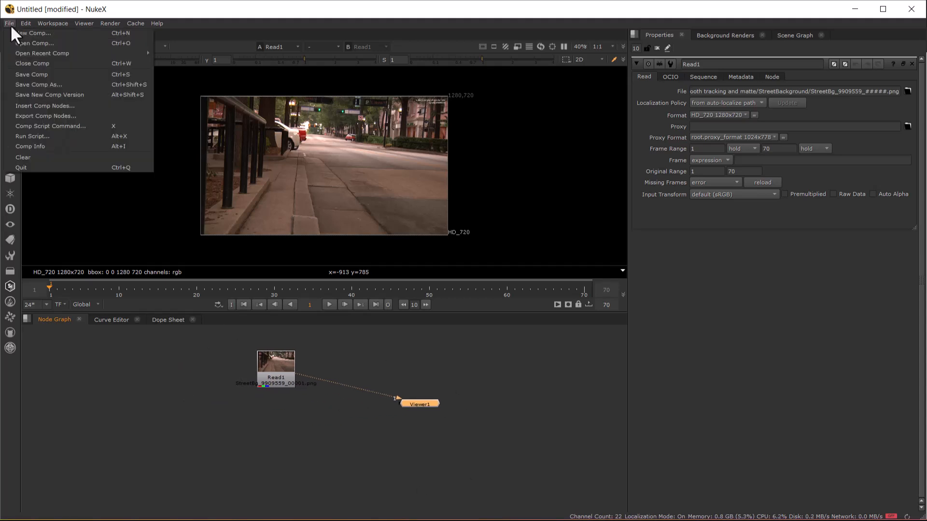
left_click(63, 85)
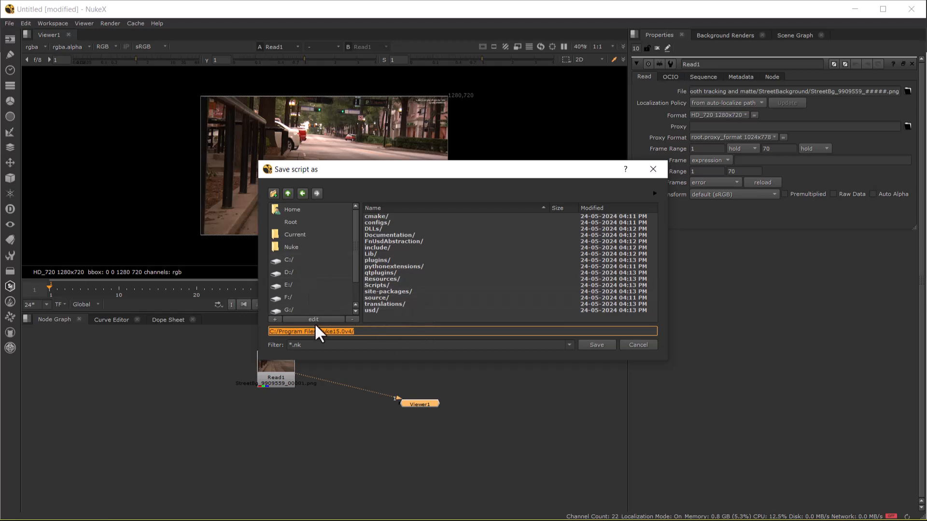
left_click(288, 309)
scroll(288, 307, "down", 1)
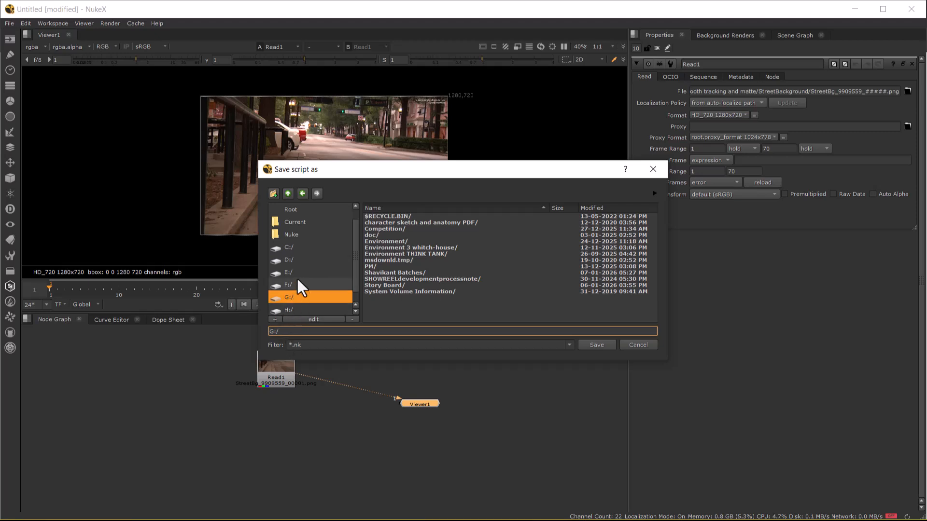
left_click(292, 261)
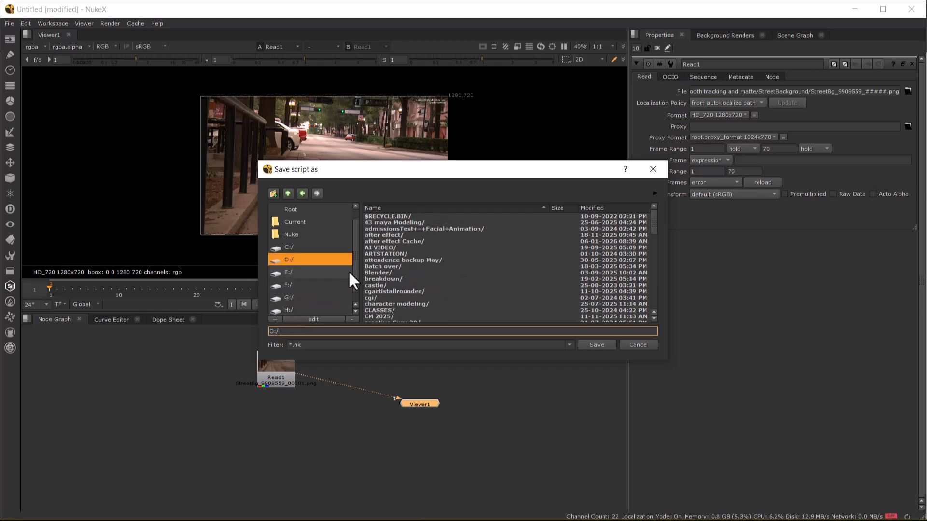
left_click(273, 193)
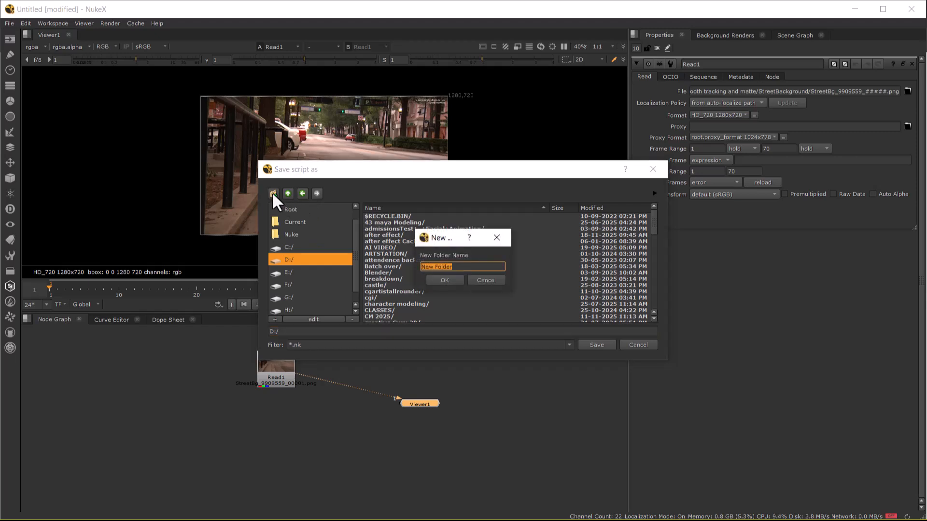
type("nuke")
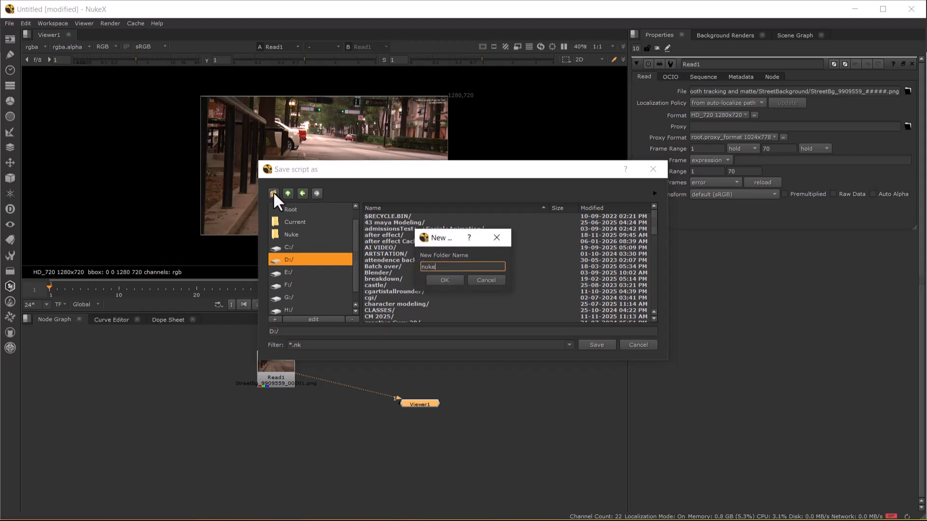
key("Return")
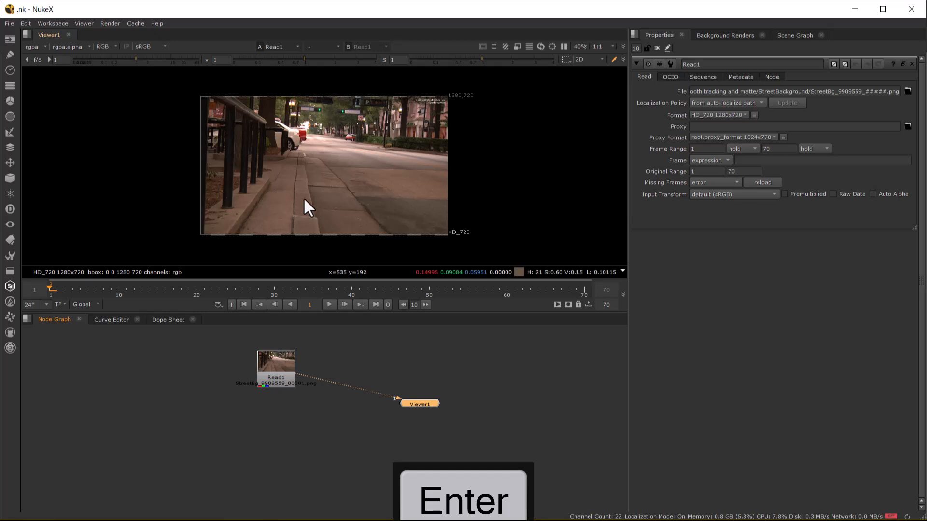
left_click(7, 21)
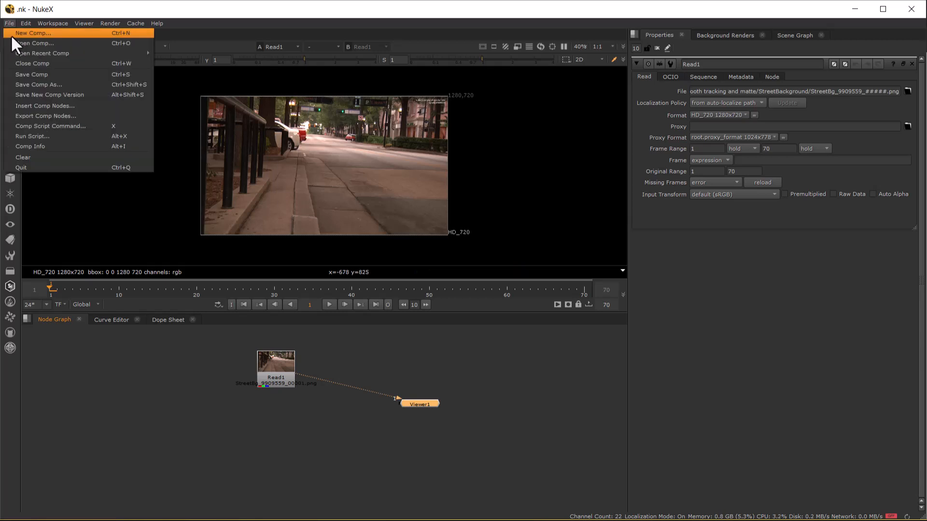
left_click(26, 42)
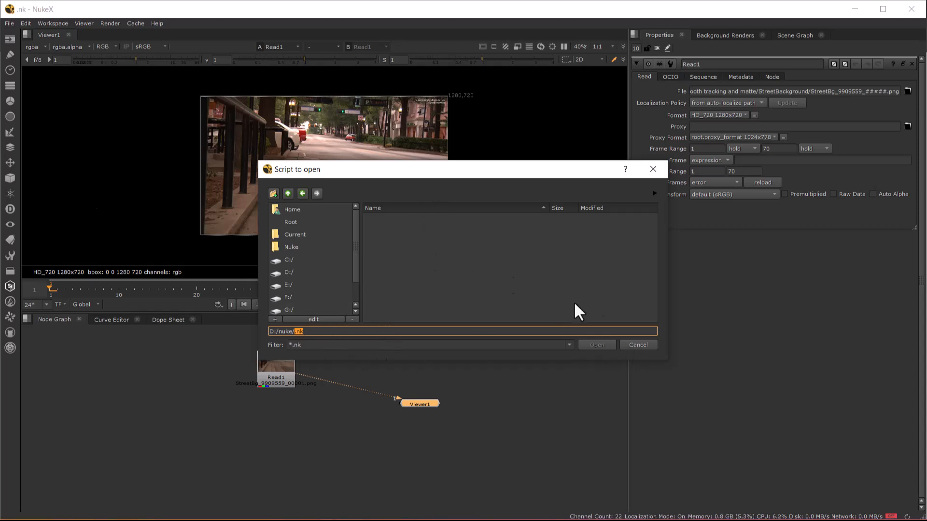
left_click(630, 346)
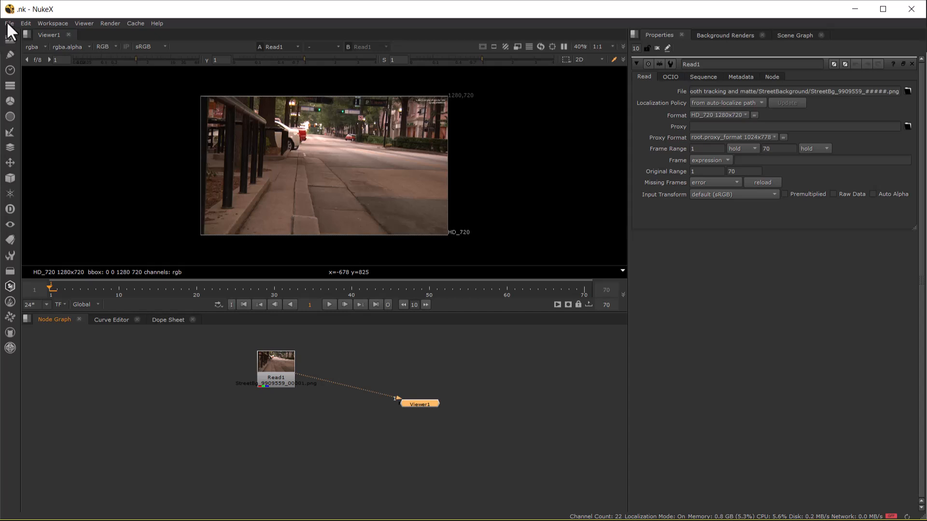
- Save the comp under the new name menu.nk in the D:/nuke folder
left_click(8, 23)
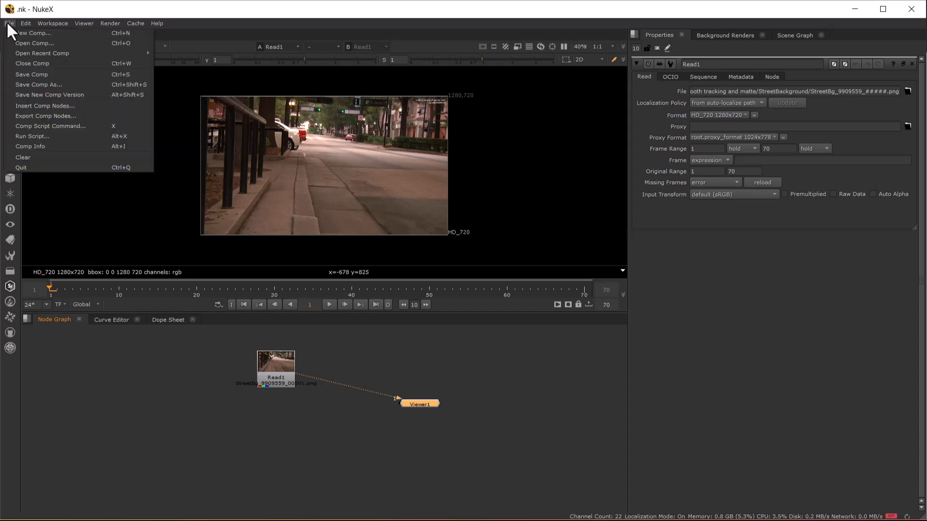
left_click(46, 85)
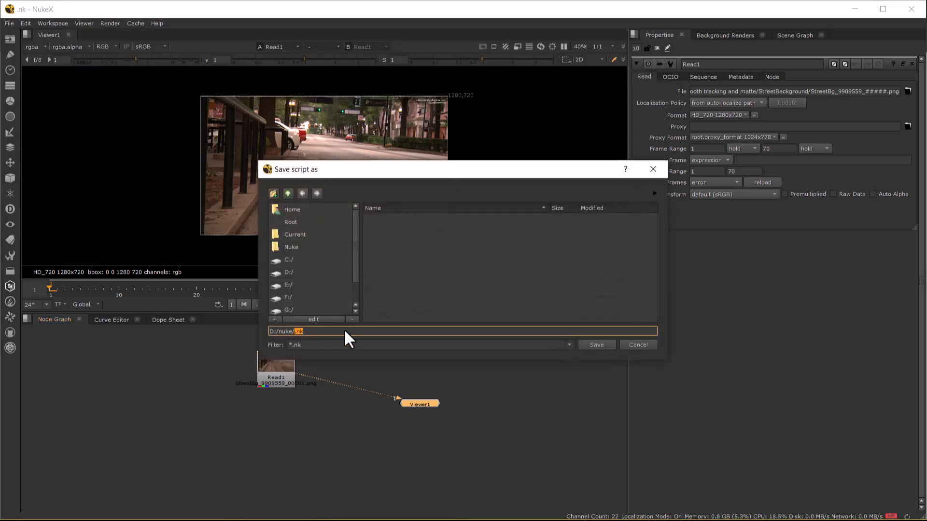
left_click(293, 332)
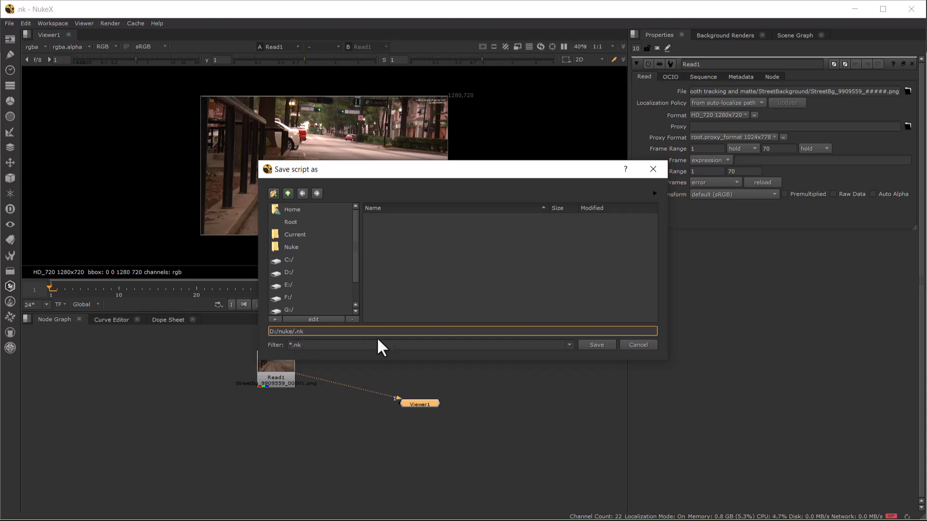
key("Right")
type("menu")
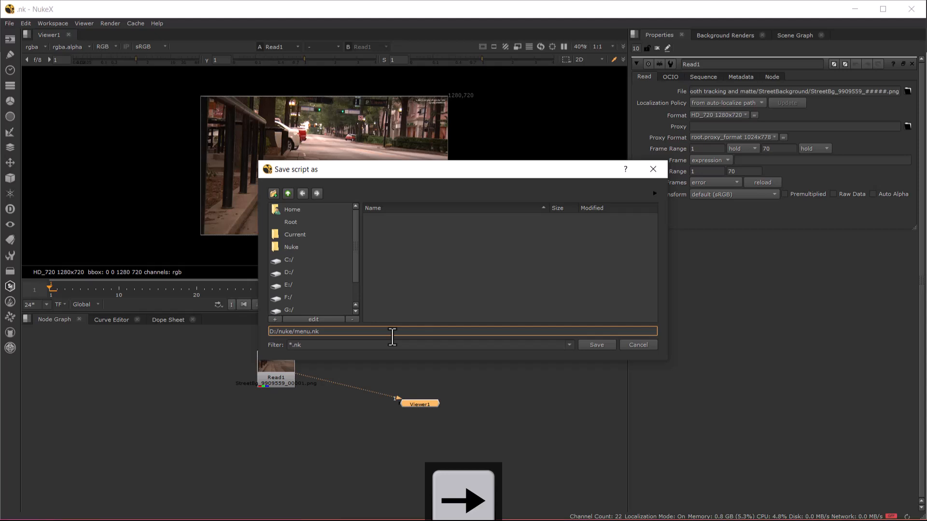
key("Return")
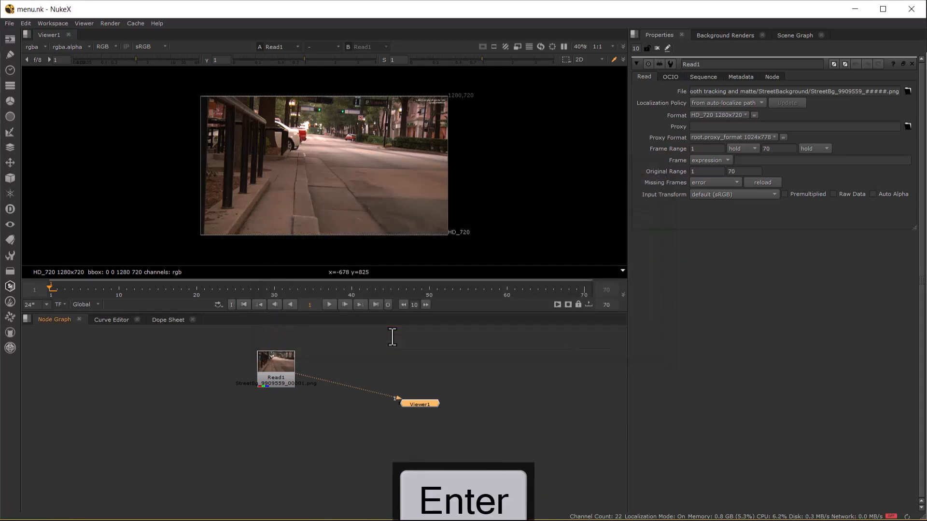
- Switch to File Explorer and check the saved menu.nk script in the nuke folder on drive D:
key("super+d")
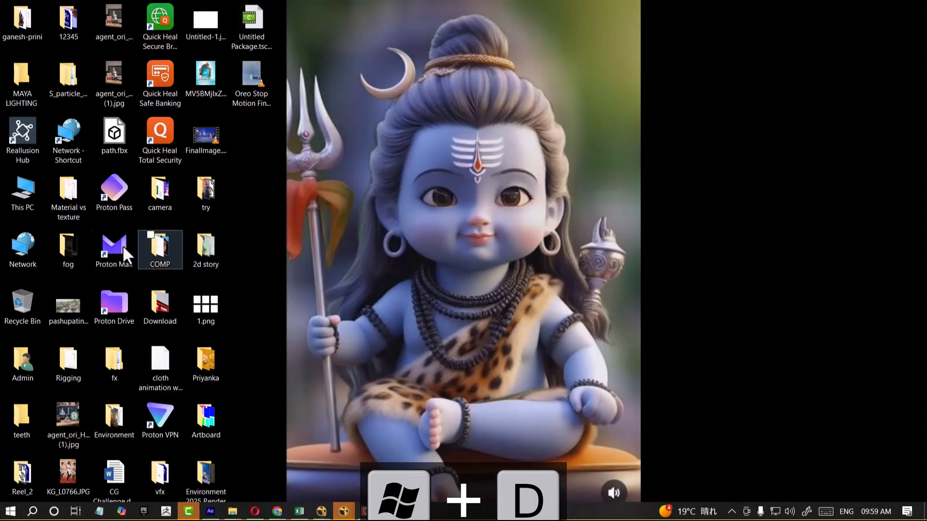
double_click(22, 191)
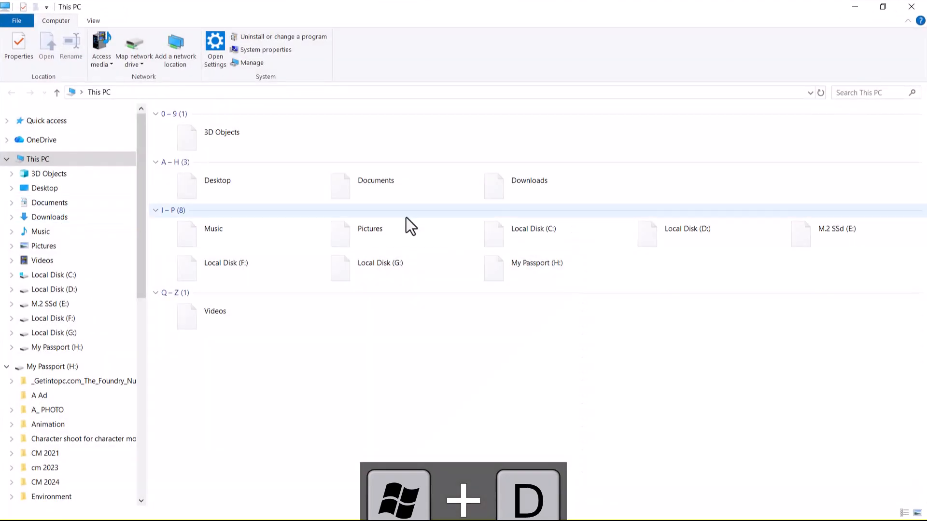
double_click(708, 229)
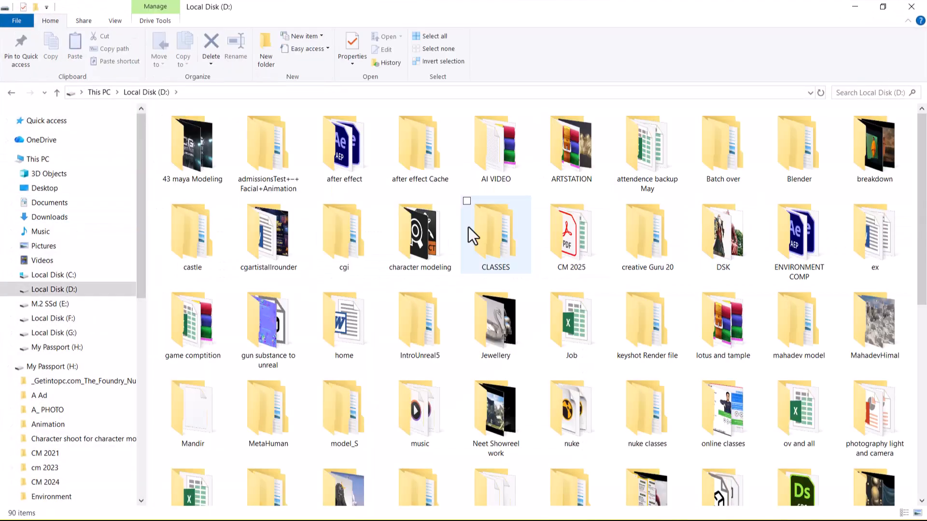
left_click(433, 218)
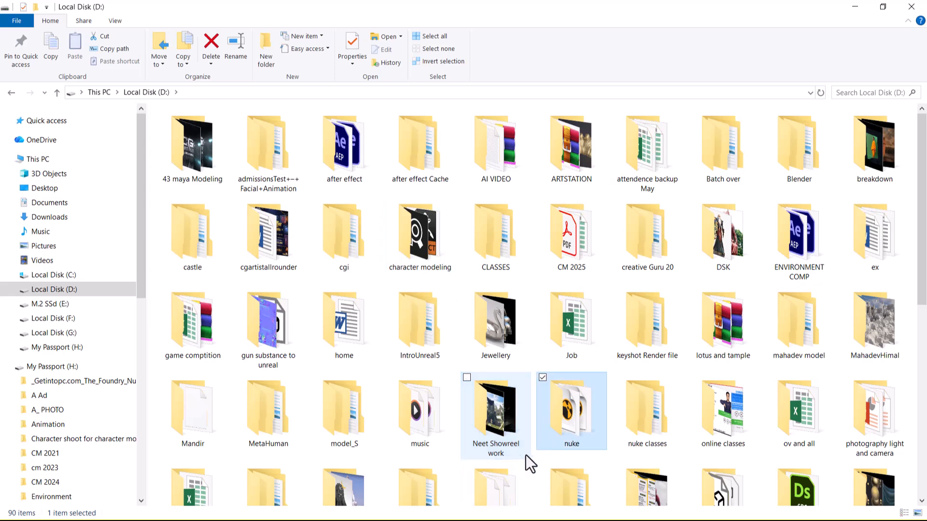
double_click(587, 416)
left_click(197, 146)
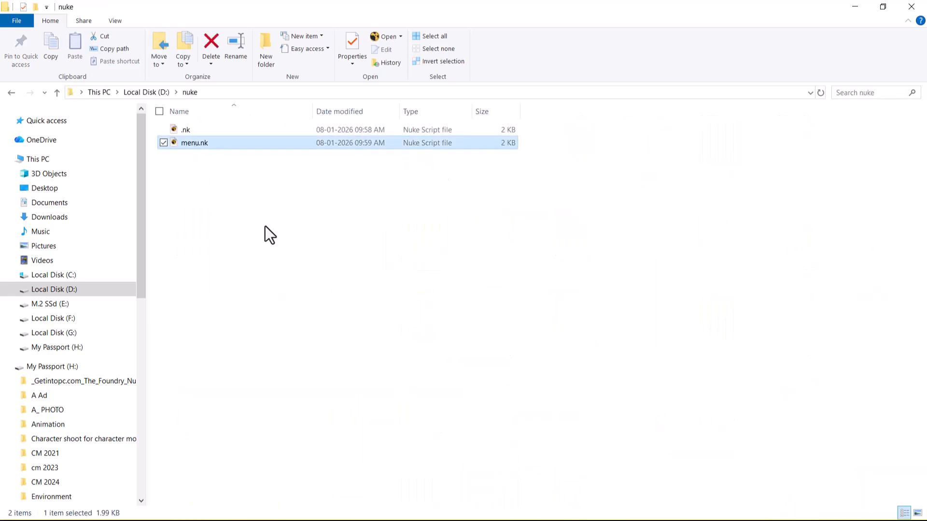
- Switch back to NukeX and start a new comp
key("alt+Tab")
left_click(7, 22)
left_click(13, 30)
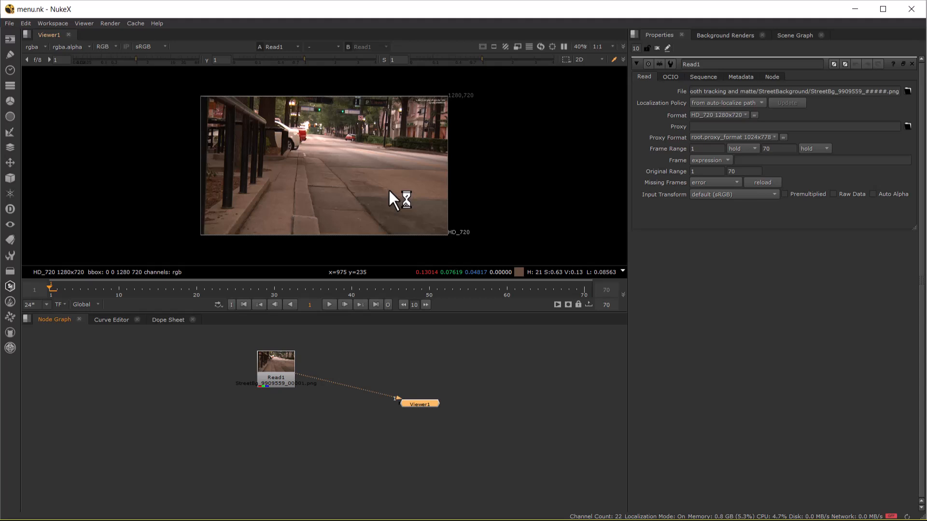
- Switch to the open matte painting in nuke.nk window and decline restoring its newer autosave file
key("super")
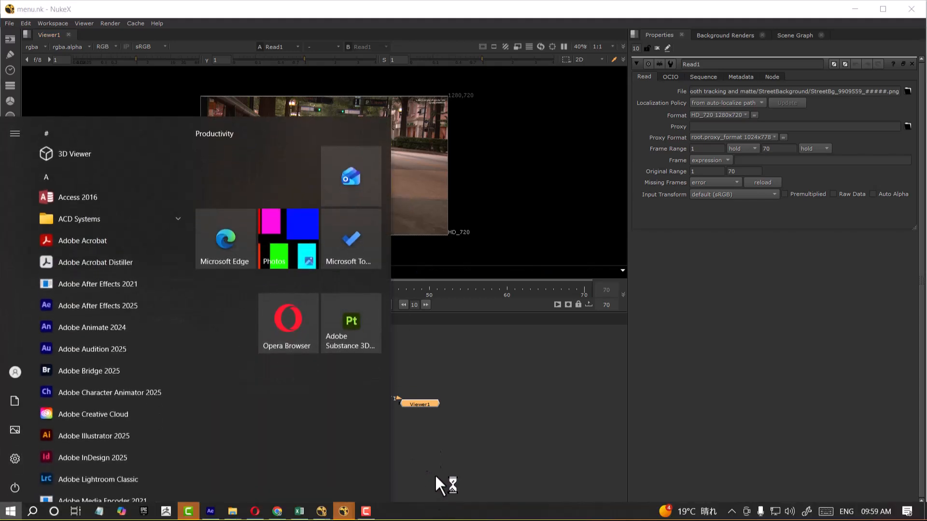
mouse_move(350, 512)
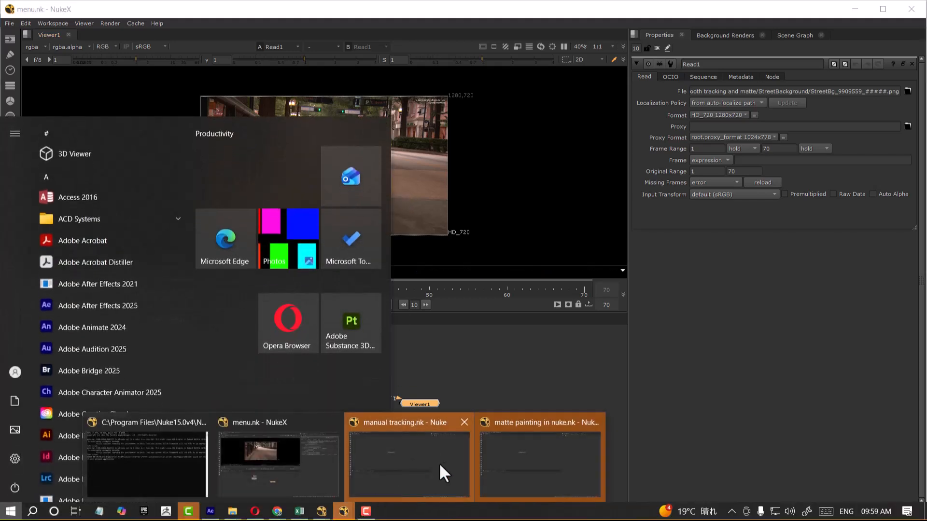
left_click(497, 471)
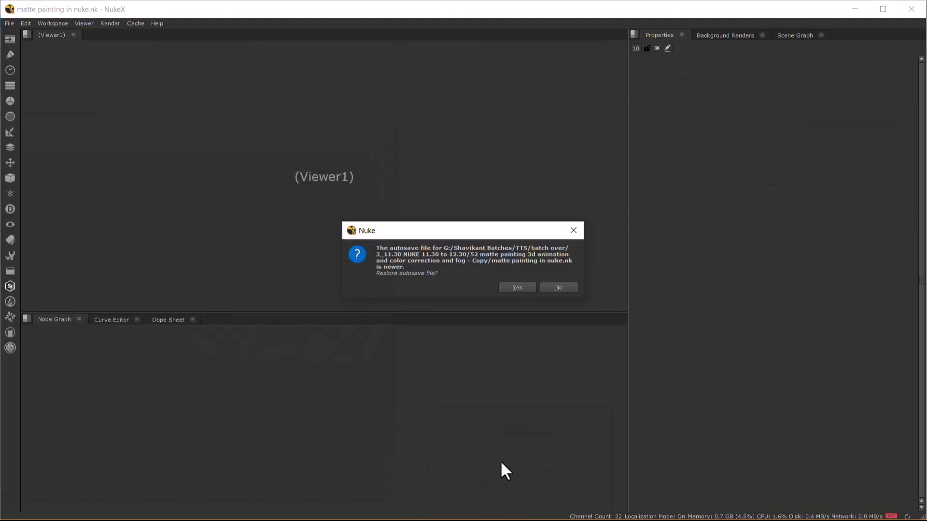
left_click(558, 287)
- Switch to the NukeStudio window holding the day-to-night comp and look at its File commands
key("super")
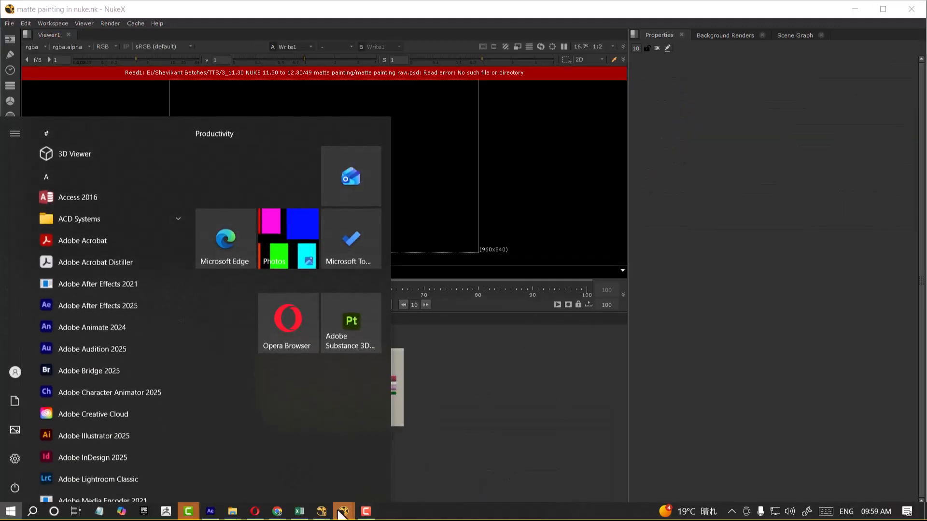
mouse_move(320, 511)
left_click(357, 479)
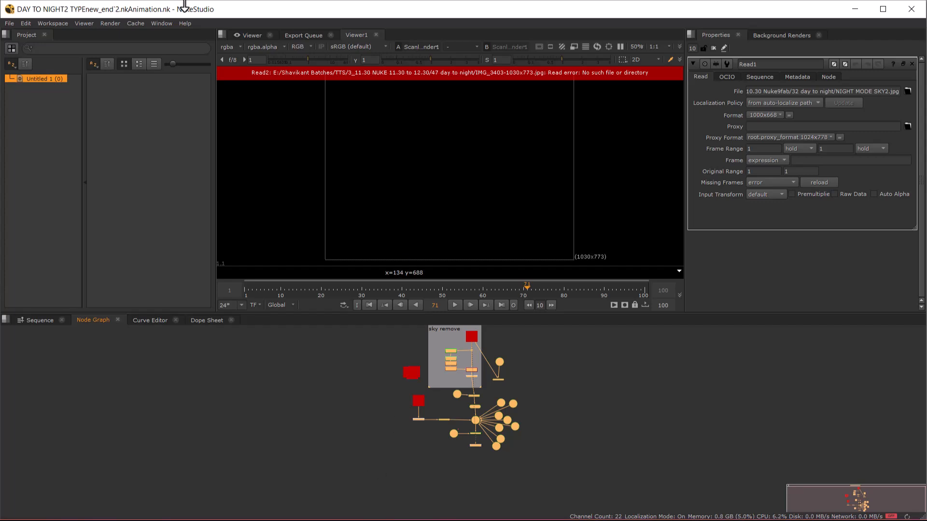
left_click(11, 22)
left_click(24, 54)
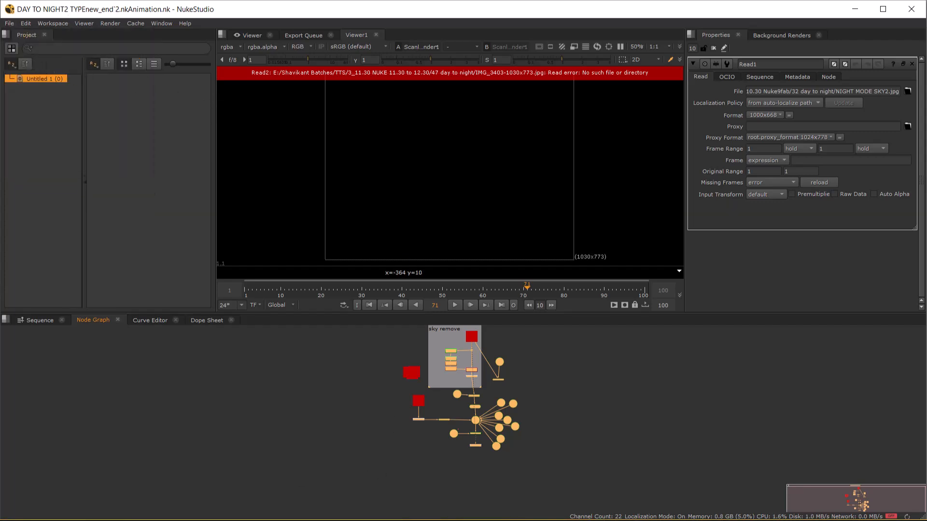
- Switch to the manual tracking.nk window and decline restoring its newer autosave file
key("super")
mouse_move(343, 511)
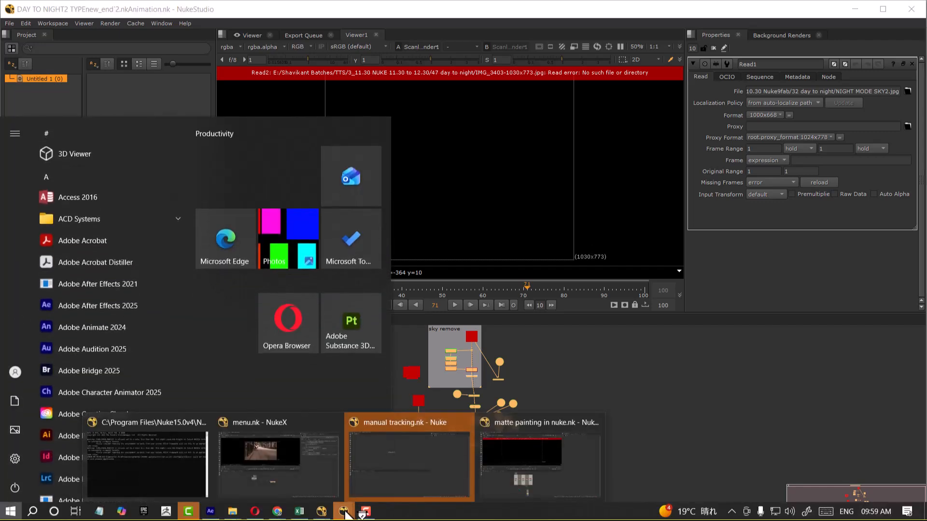
left_click(408, 470)
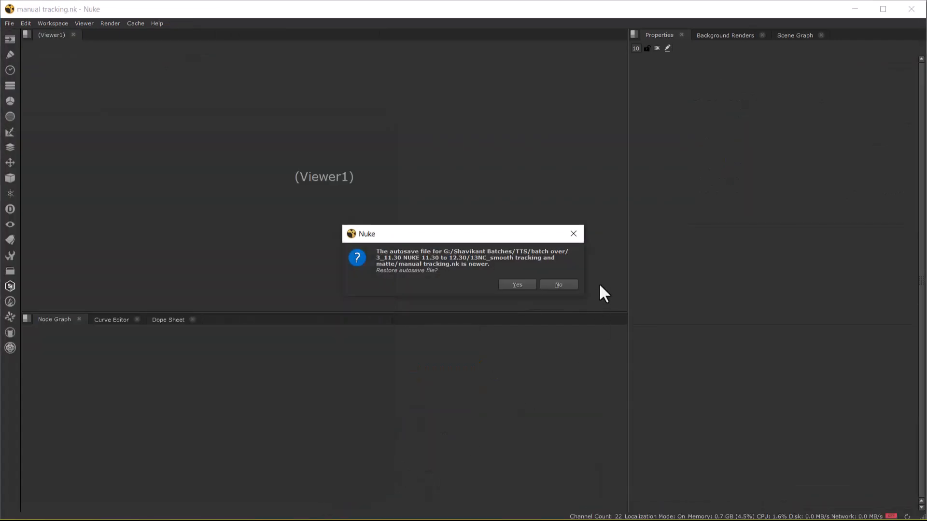
left_click(555, 285)
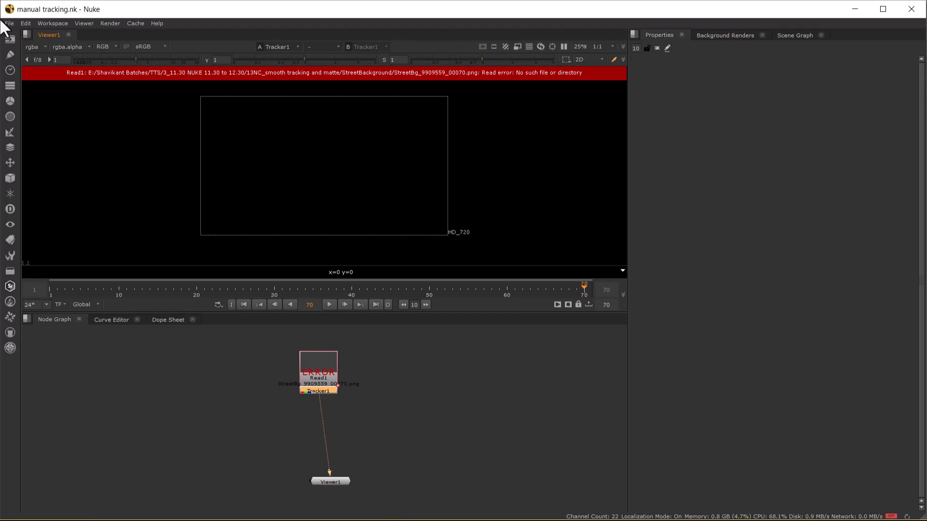
- Delete all nodes from the manual tracking comp's node graph and start a new comp
left_click_drag(384, 333, 241, 510)
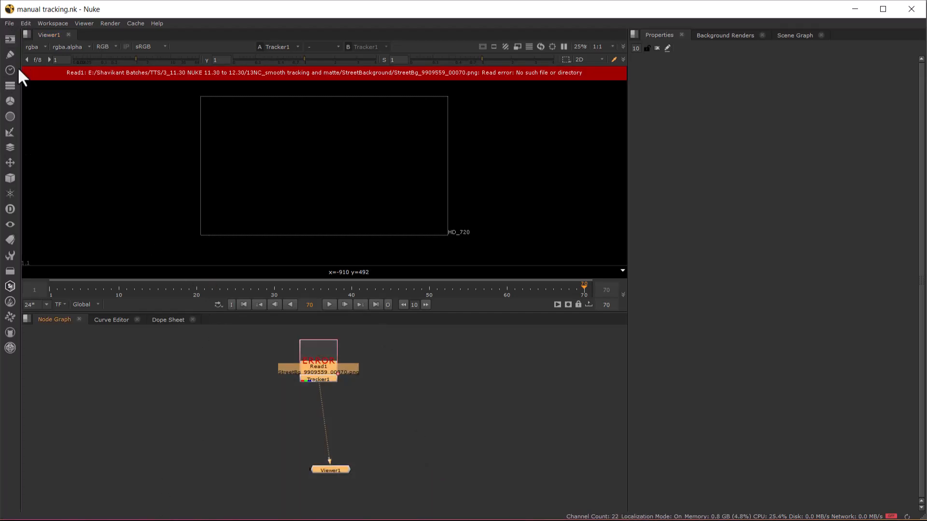
key("Delete")
left_click(9, 23)
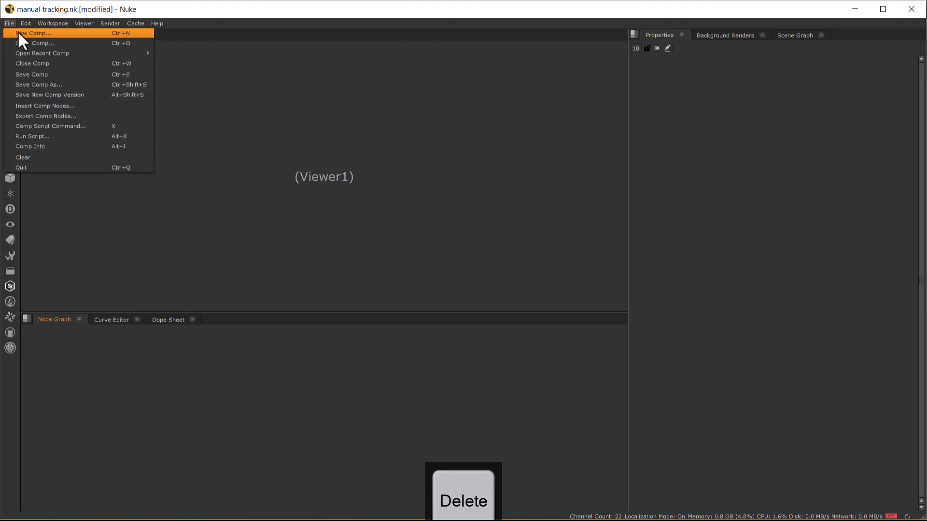
left_click(18, 31)
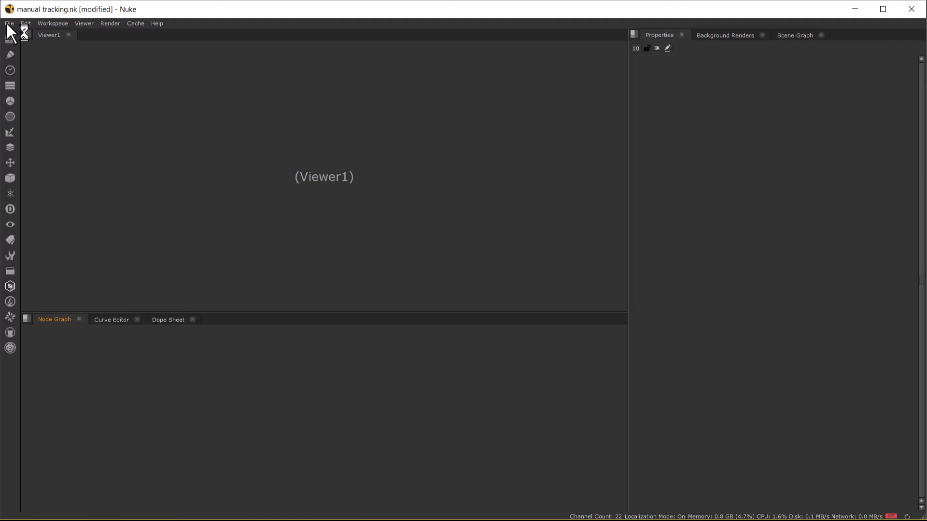
left_click(7, 22)
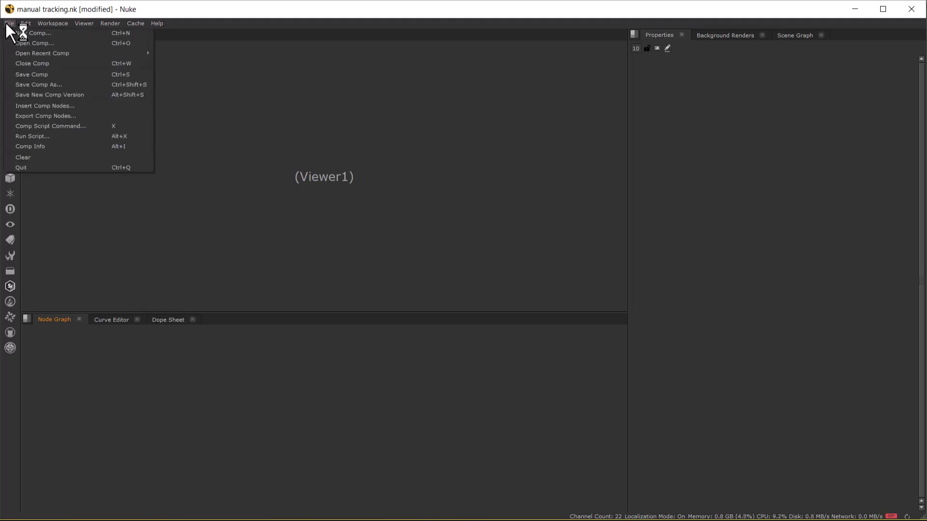
left_click(266, 369)
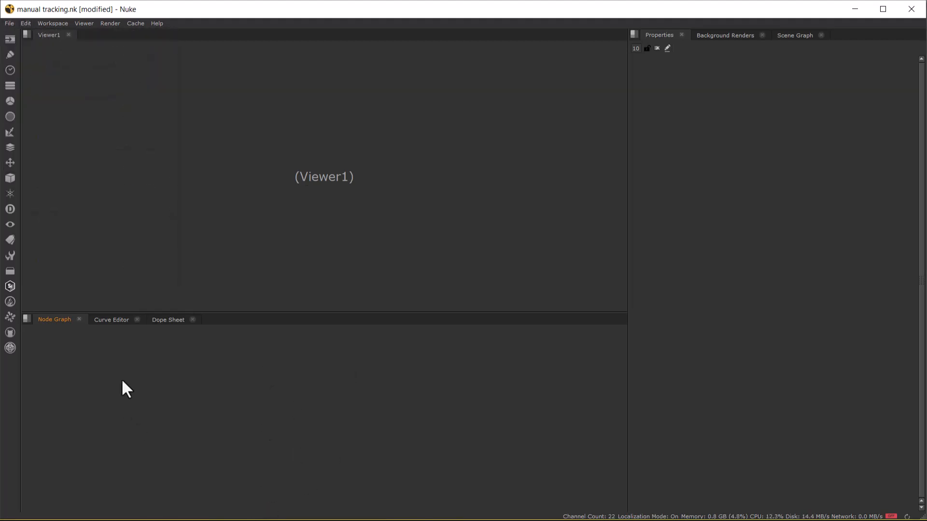
- Start opening an existing comp script and browse to drive D:
left_click(6, 23)
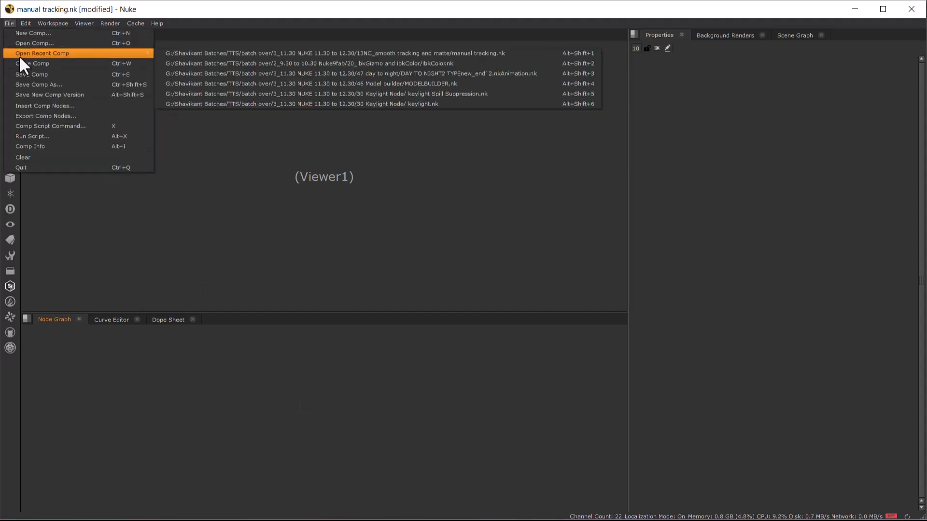
left_click(28, 43)
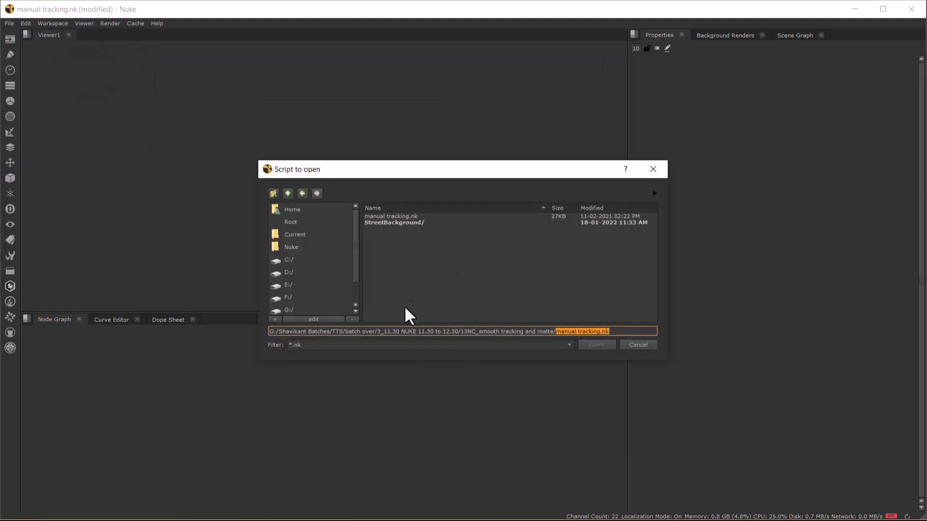
left_click(291, 272)
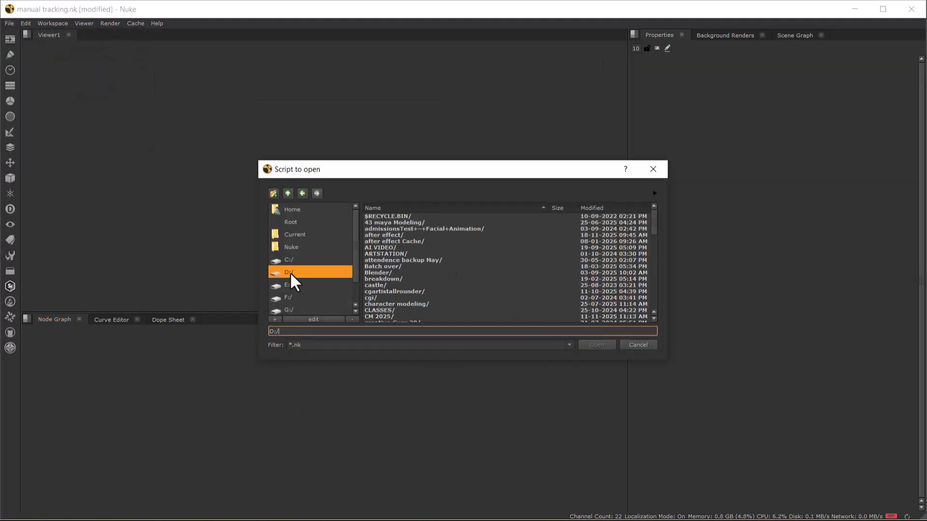
double_click(380, 292)
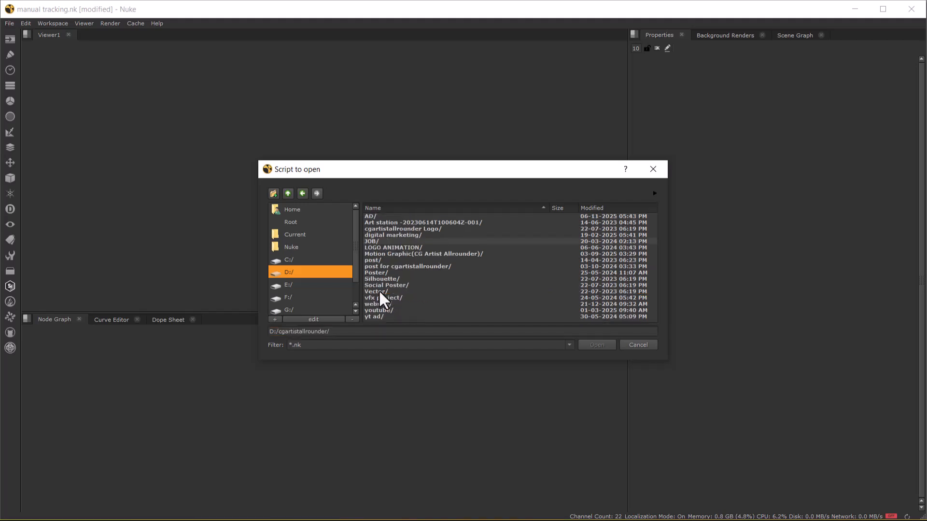
double_click(375, 317)
left_click(290, 273)
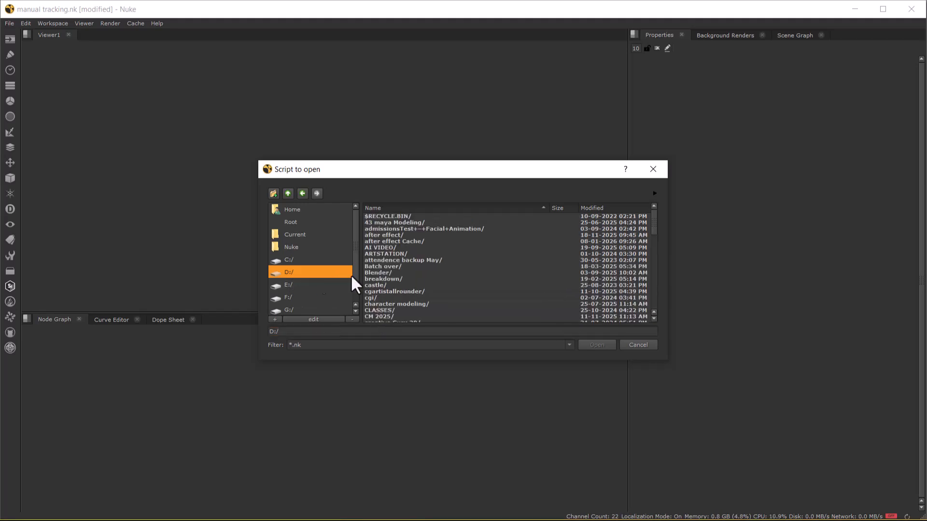
double_click(379, 267)
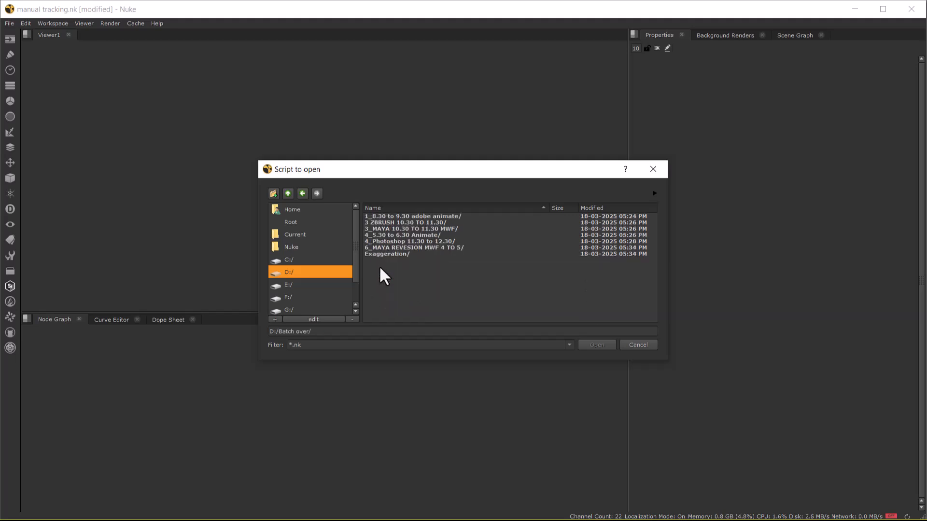
left_click(309, 273)
- Open the menu.nk script from the nuke folder on drive D:
scroll(394, 276, "down", 5)
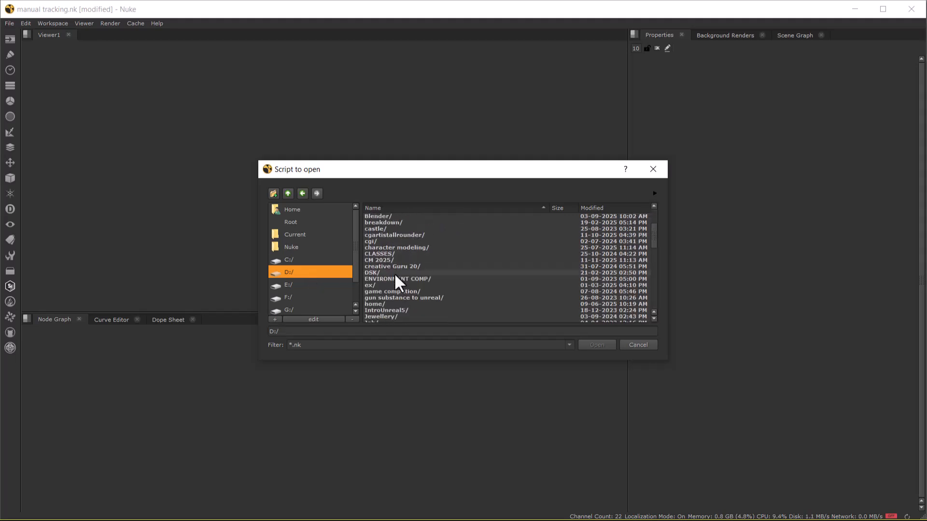
scroll(393, 286, "down", 3)
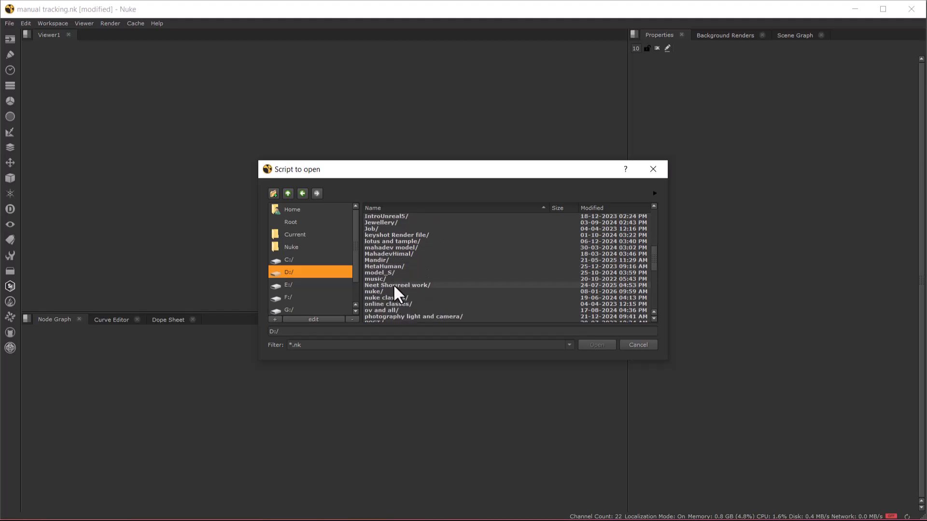
double_click(378, 292)
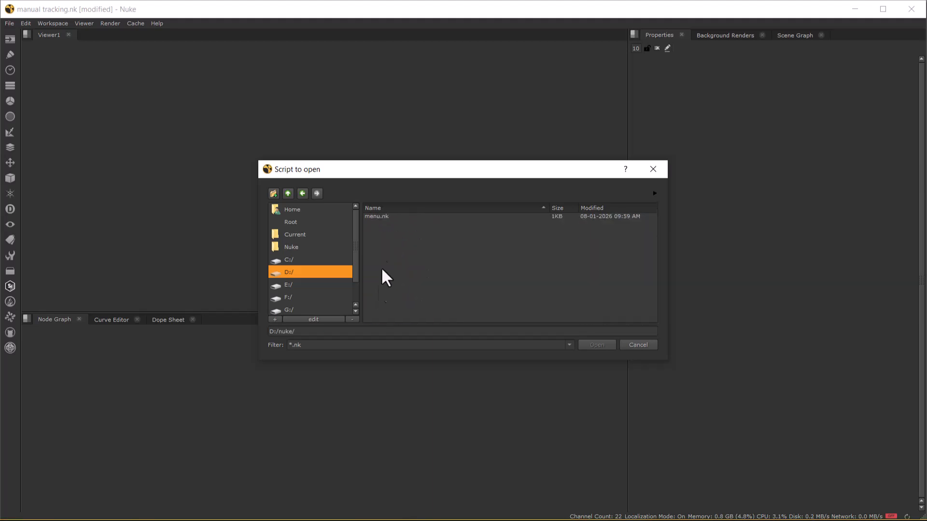
left_click(376, 216)
left_click(589, 345)
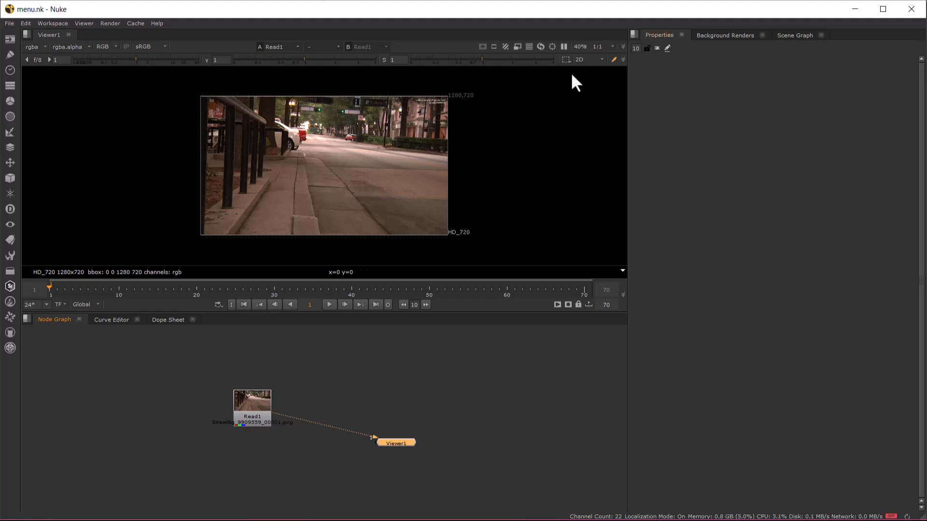
- Close the menu.nk comp and reopen it from the D:/nuke folder
left_click(9, 23)
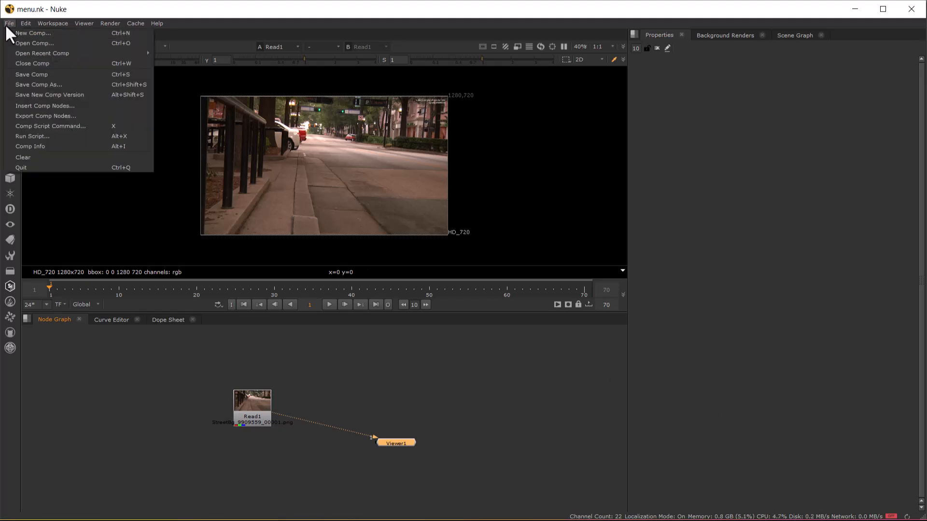
left_click(44, 64)
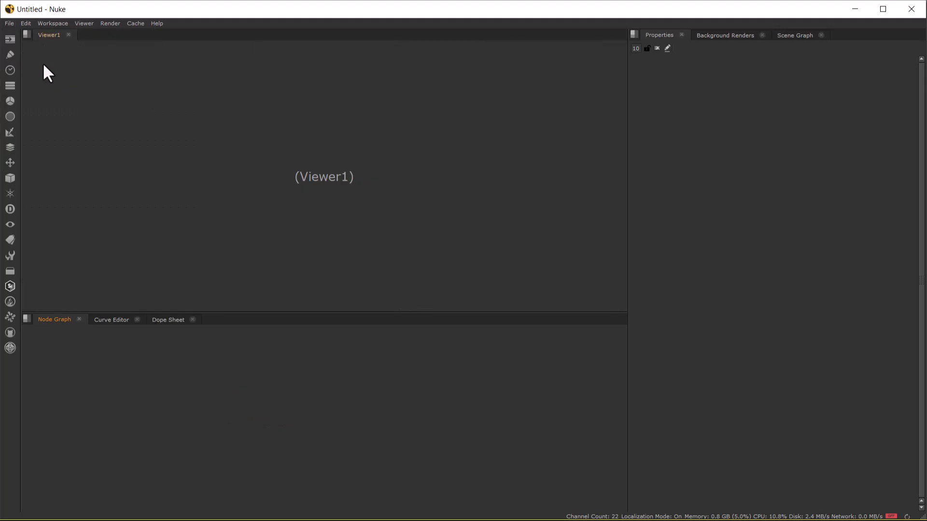
left_click(9, 24)
left_click(43, 42)
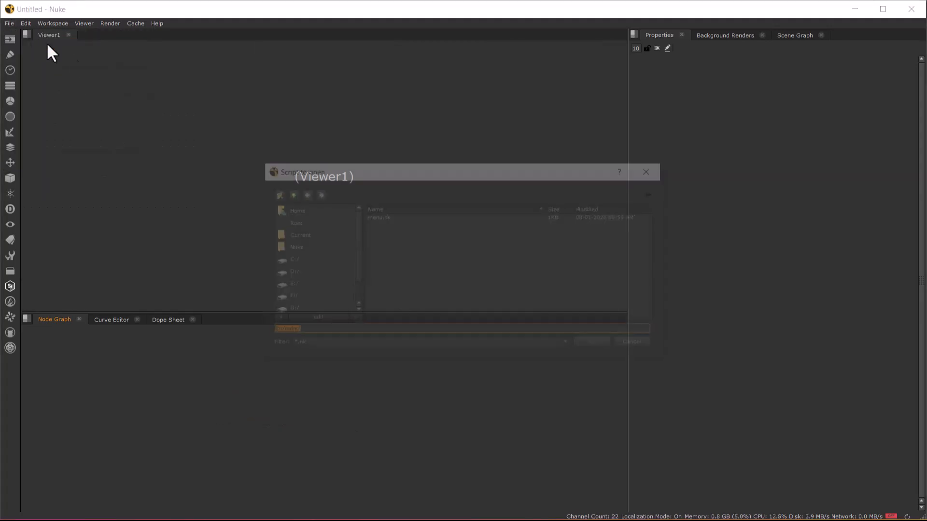
double_click(375, 215)
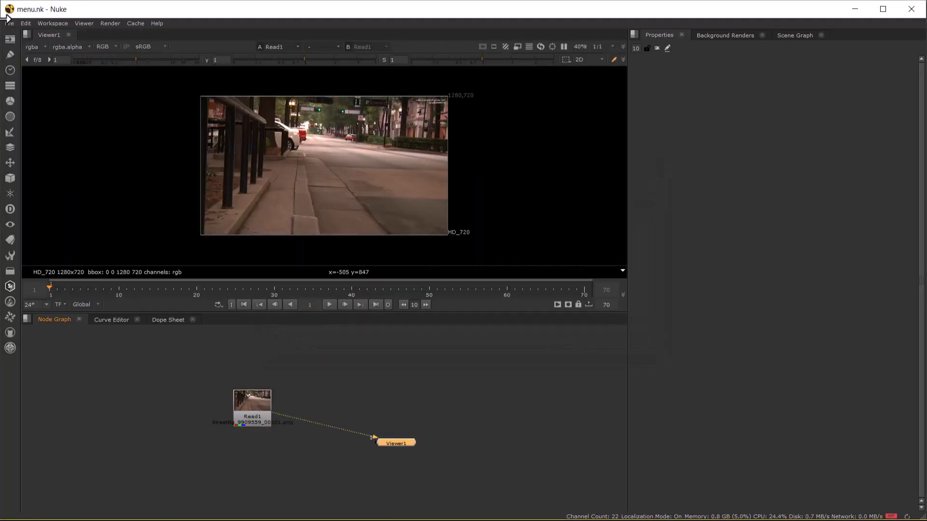
- Start another new comp from menu.nk and close the untitled Nuke window
left_click(7, 23)
left_click(57, 36)
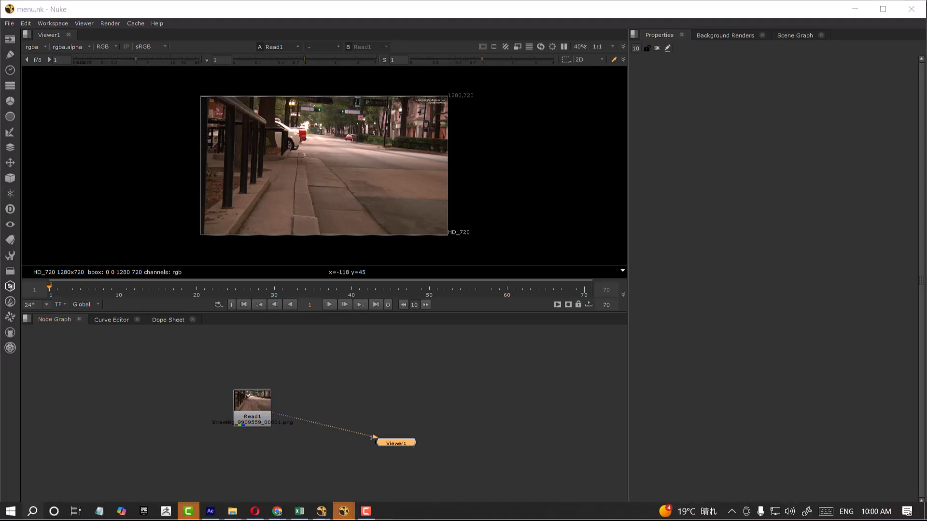
key("super")
mouse_move(343, 511)
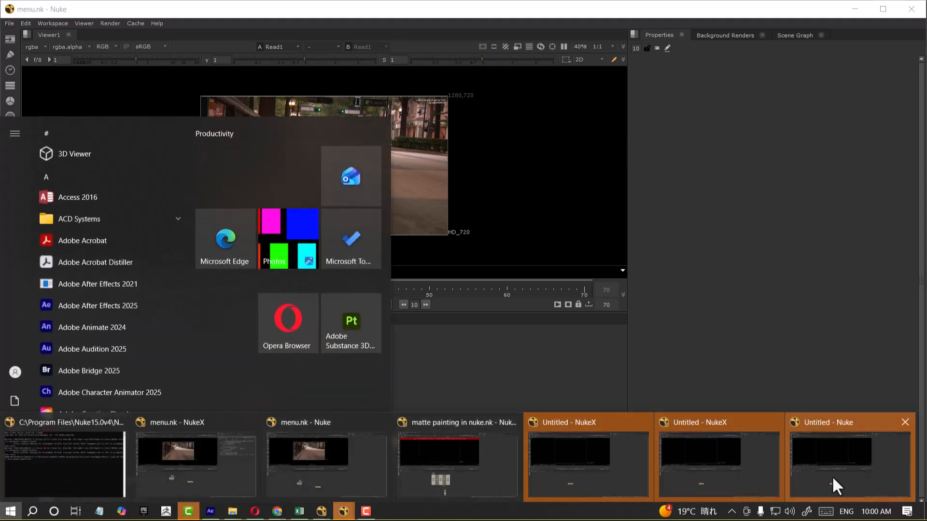
left_click(831, 476)
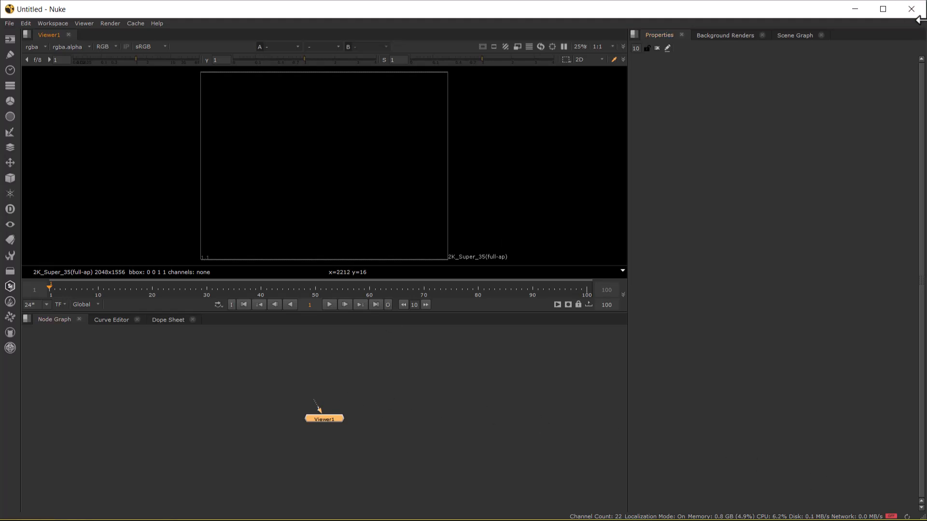
left_click(911, 9)
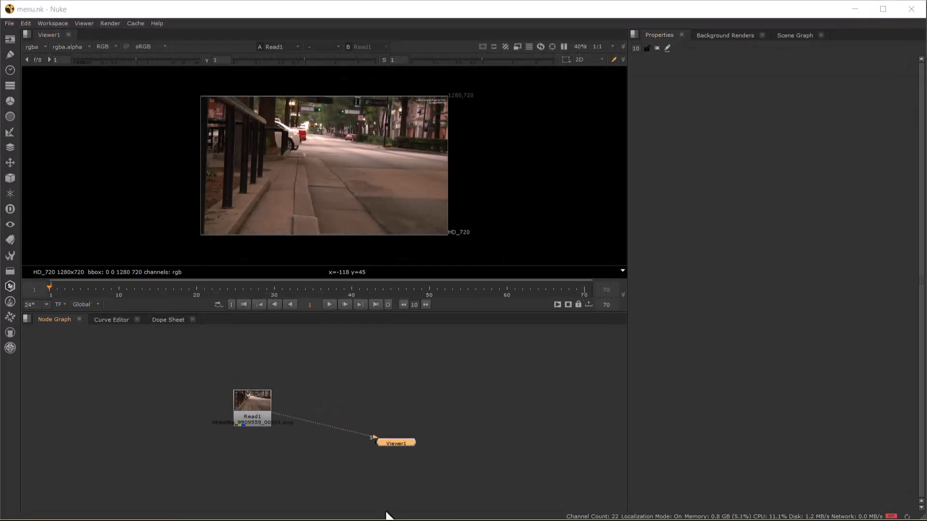
- Close the two remaining untitled NukeX windows
key("super")
mouse_move(343, 511)
left_click(641, 470)
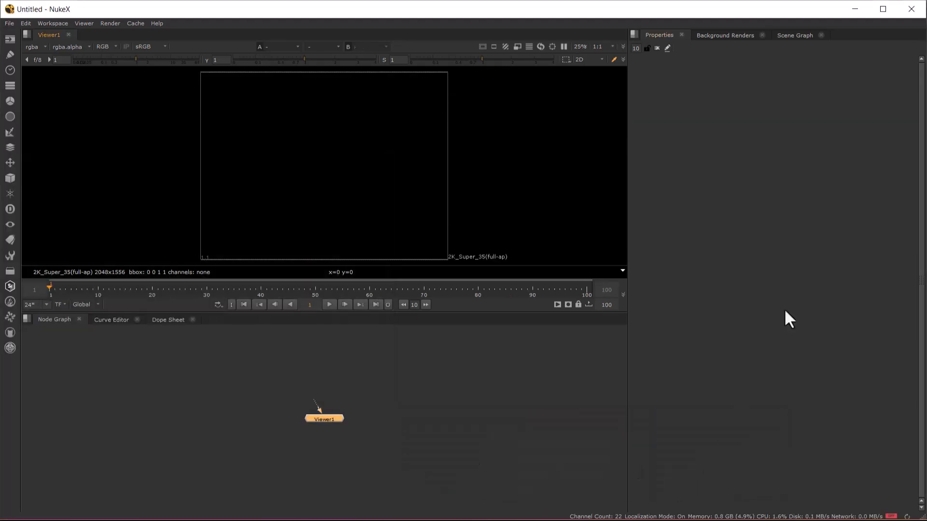
left_click(911, 9)
key("super")
mouse_move(343, 511)
left_click(555, 461)
left_click(912, 9)
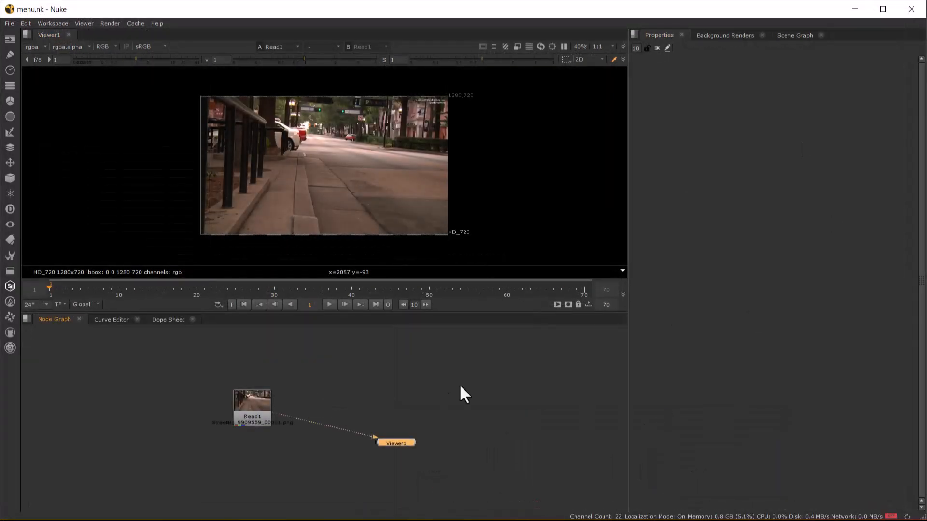
- Bring up the "matte painting in nuke.nk" NukeX window and close it
key("super")
mouse_move(342, 513)
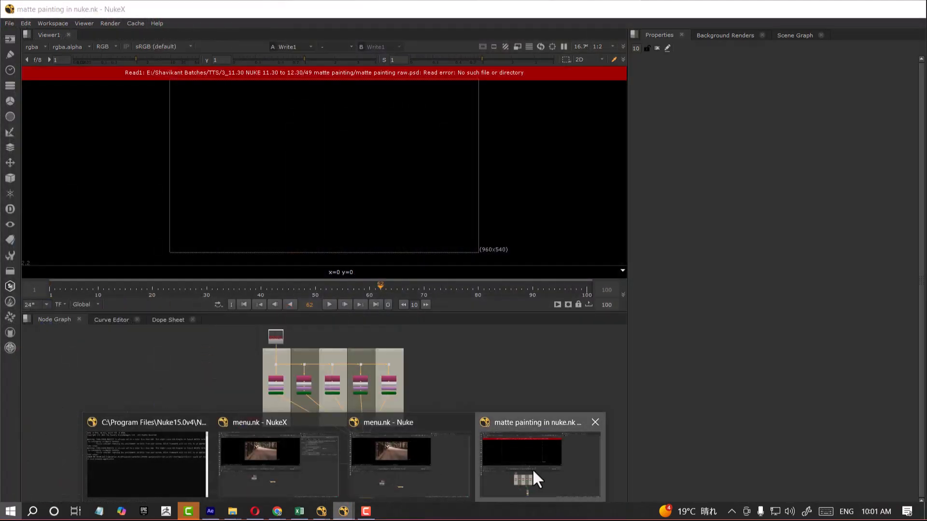
left_click(532, 472)
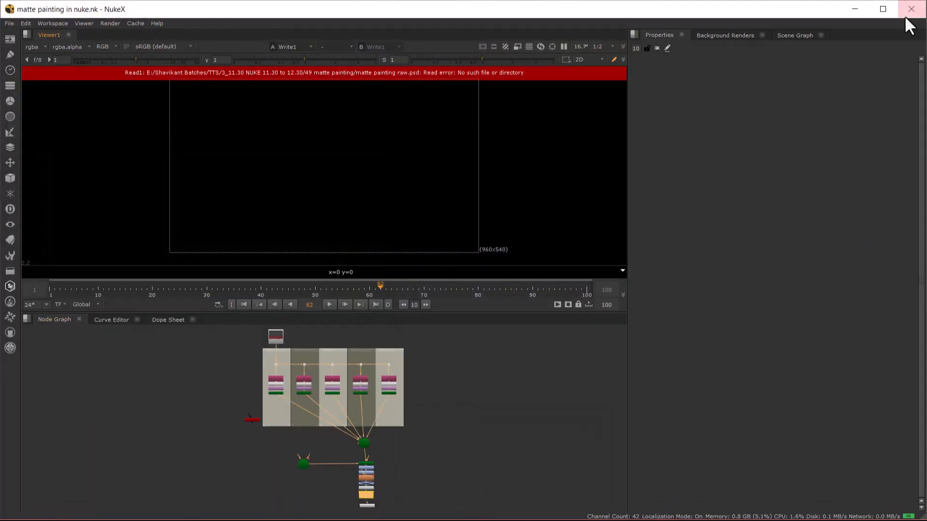
left_click(911, 9)
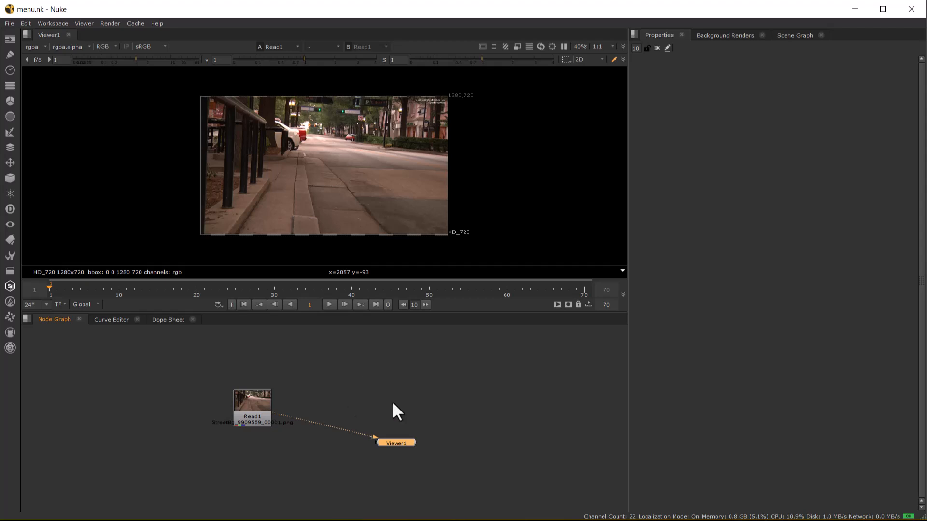
- Check the Menu Bar notes in Gemini, then return to Nuke and cancel the Frame Server prompt
key("alt+Tab")
left_click(270, 210)
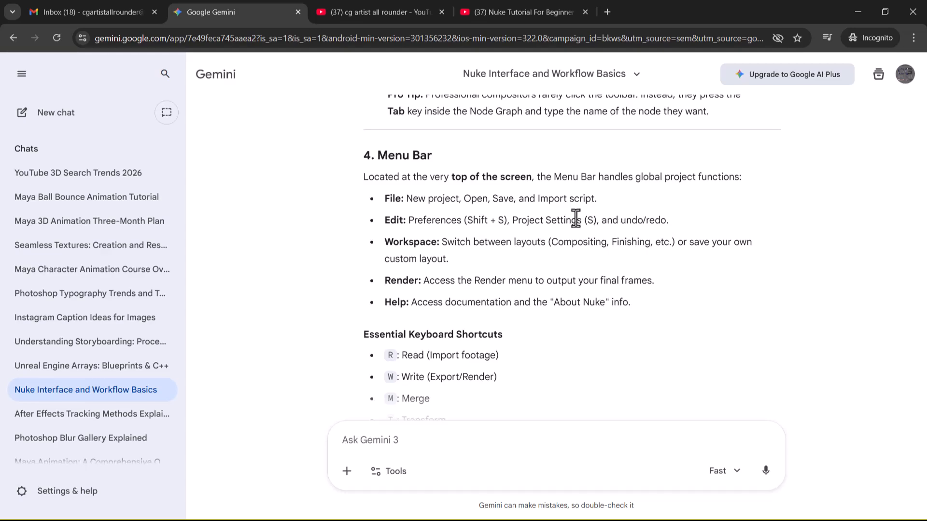
key("alt+Tab")
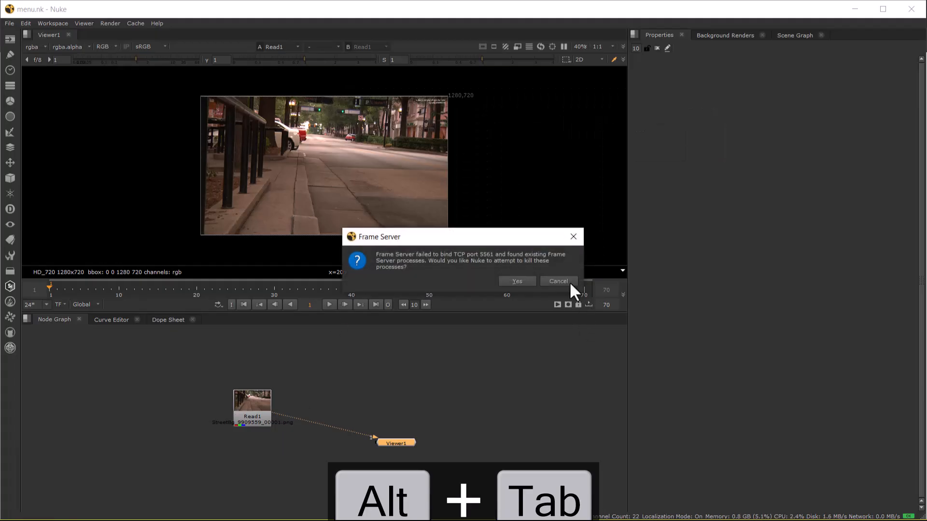
left_click(572, 282)
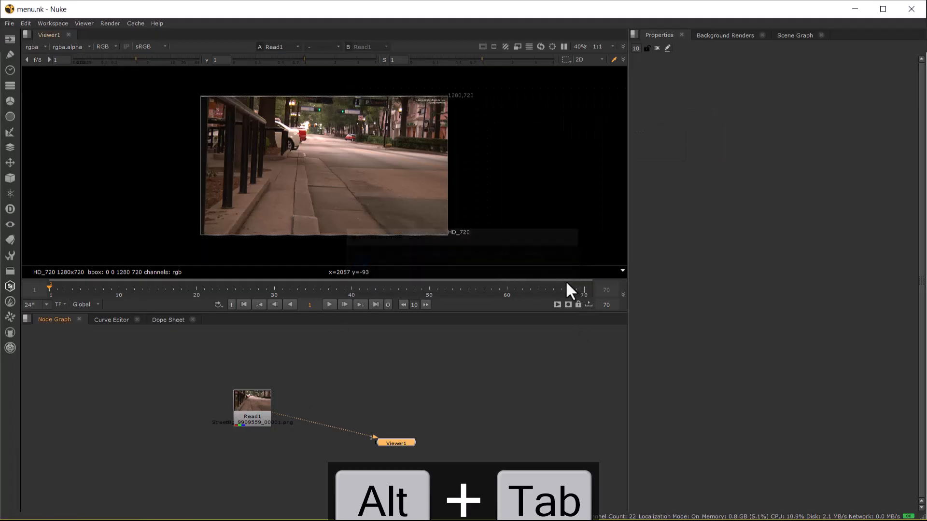
- Review the comp saving commands in the File menu, leaving it without choosing one
left_click(9, 23)
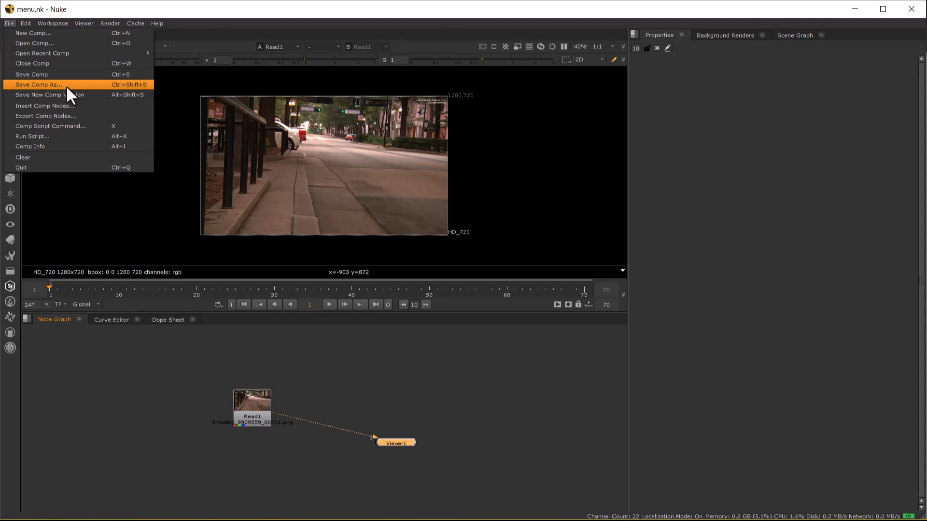
left_click(528, 412)
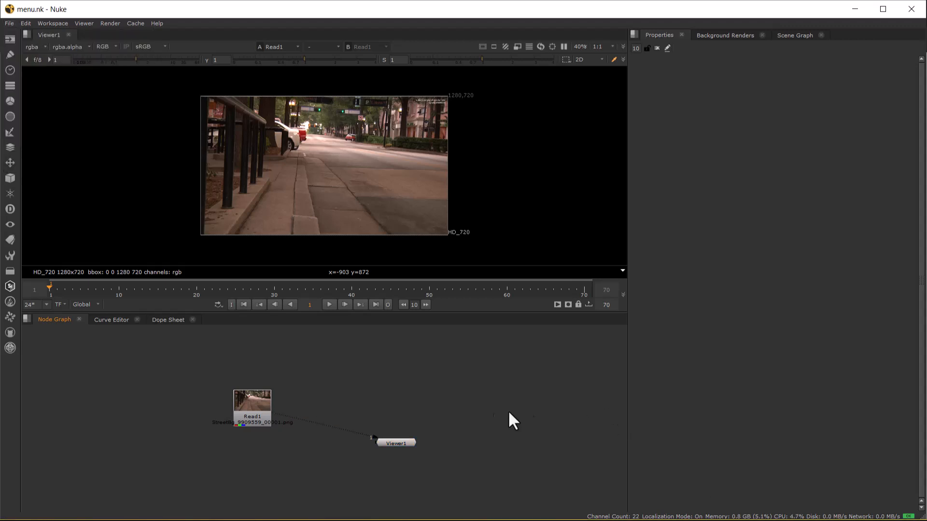
- Load the StreetBg_9909559_#####.png 1-70 sequence as a second Read node and play it in the viewer
key("r")
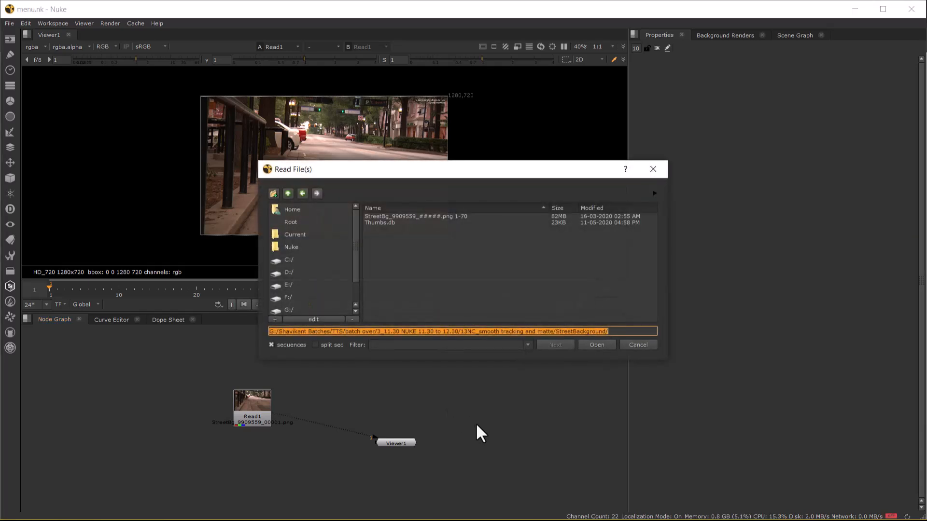
left_click(425, 215)
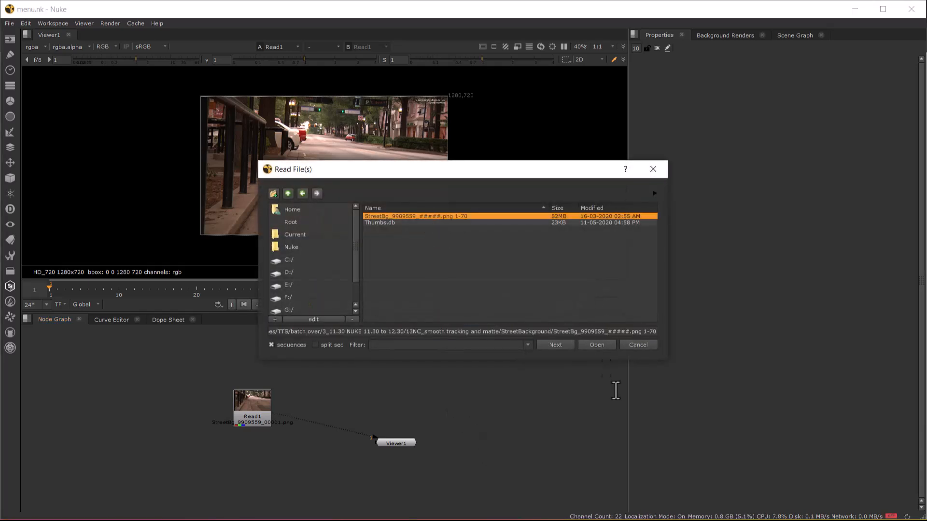
left_click(596, 345)
left_click(439, 412)
key("1")
left_click(328, 304)
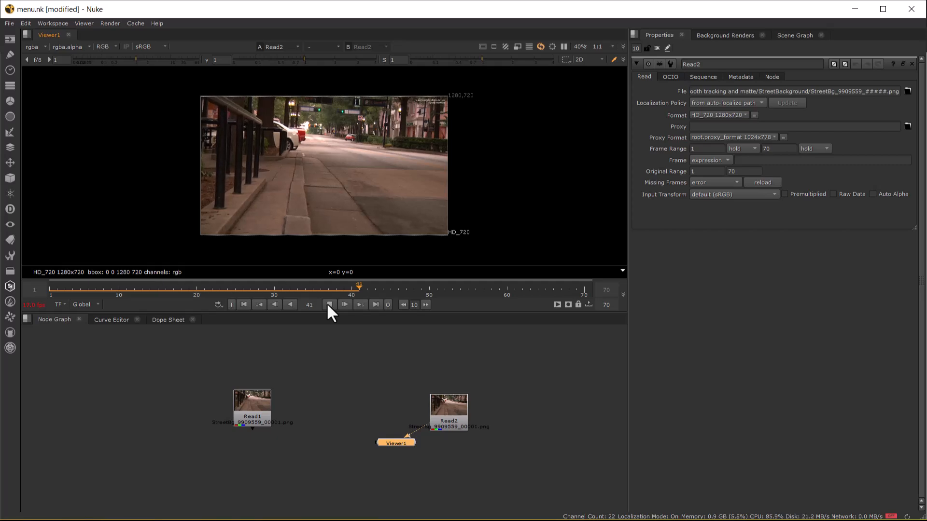
left_click(327, 304)
- Switch to Gemini, highlight the Preferences part of the Edit entry in the Menu Bar notes, and return to Nuke
key("alt+Tab")
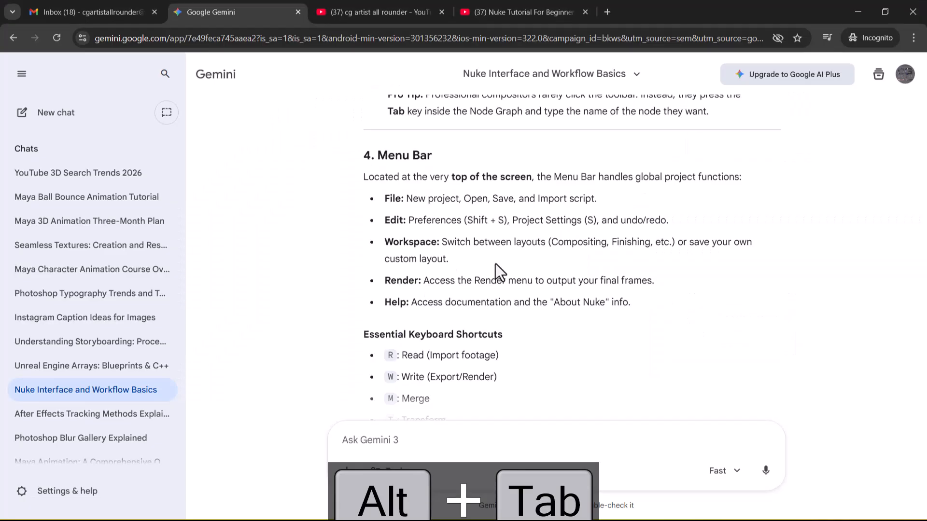
left_click_drag(379, 218, 505, 217)
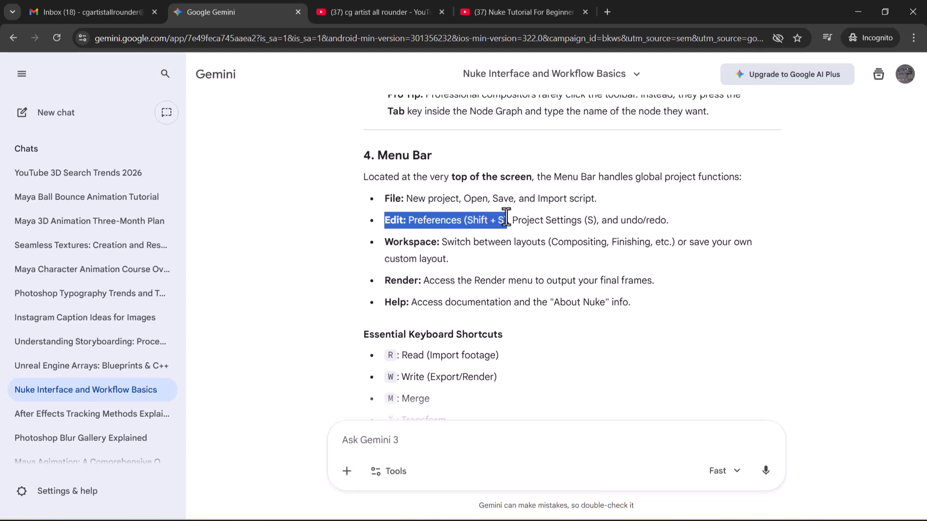
key("alt+Tab")
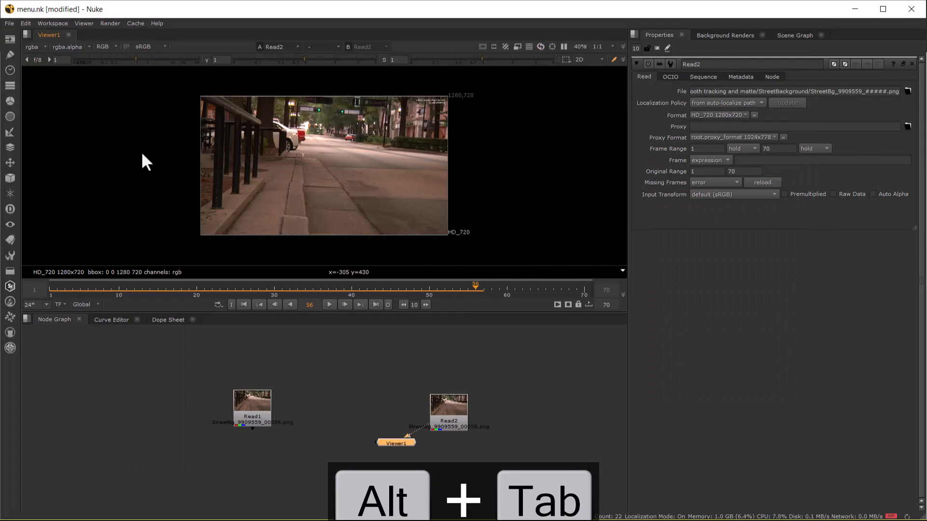
- Open the Preferences and look through the Project Defaults pages, including Channel Management and Views
key("shift+s")
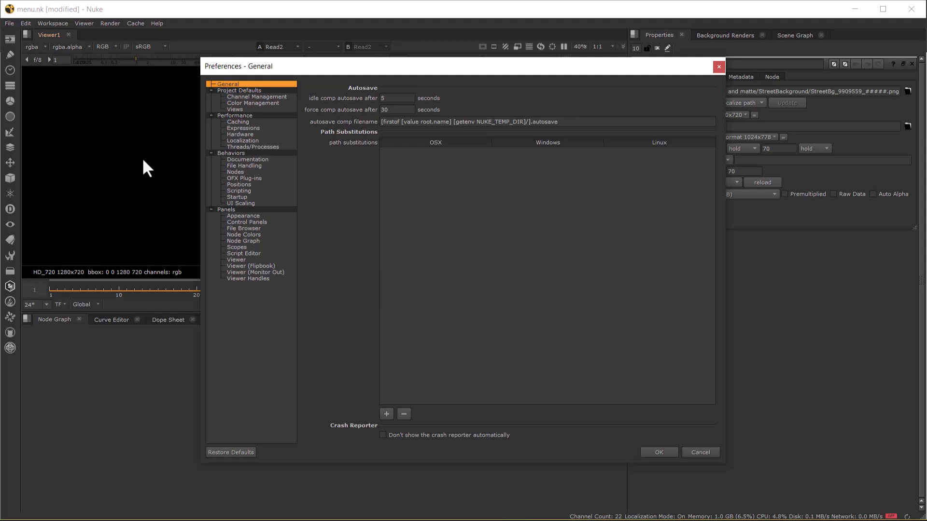
double_click(249, 91)
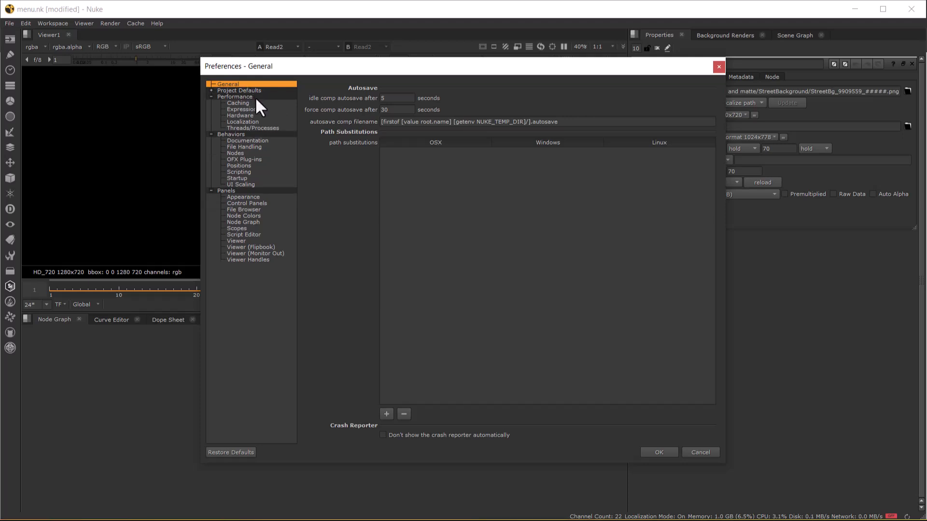
double_click(238, 91)
left_click(239, 96)
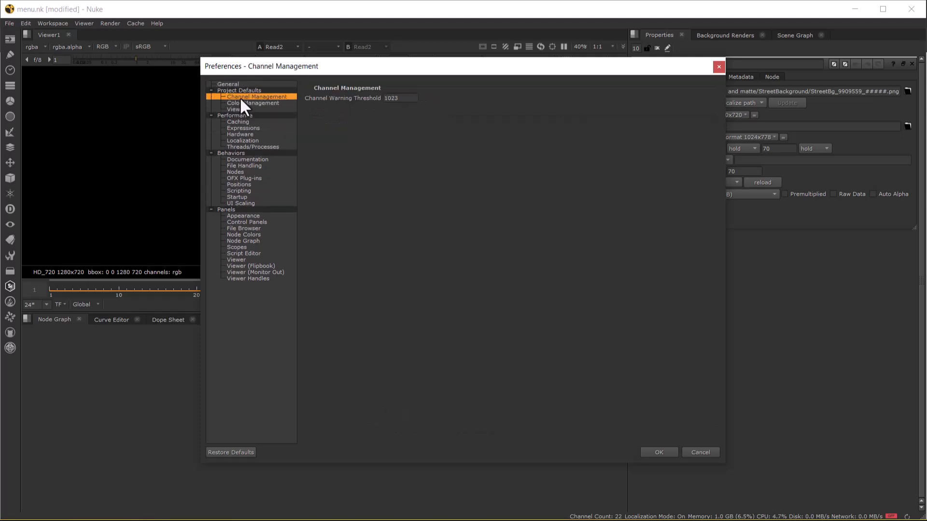
left_click(247, 104)
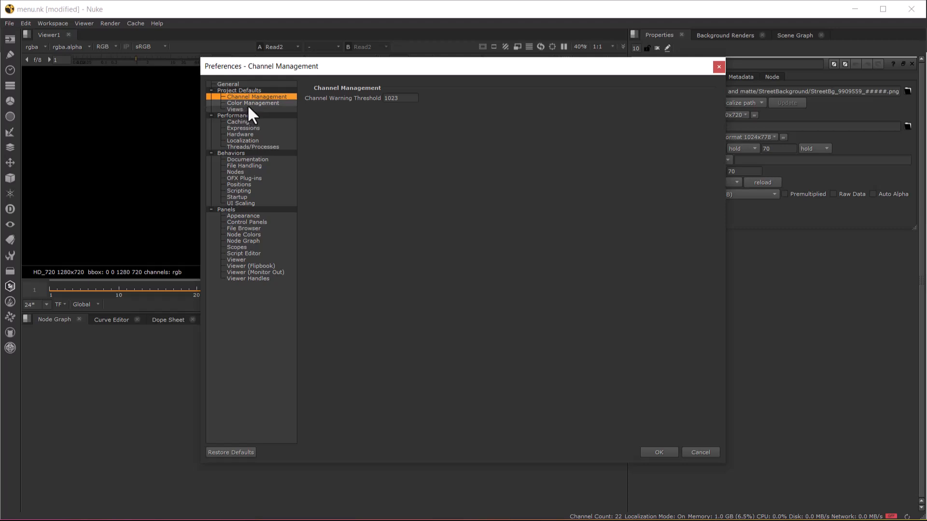
left_click(234, 110)
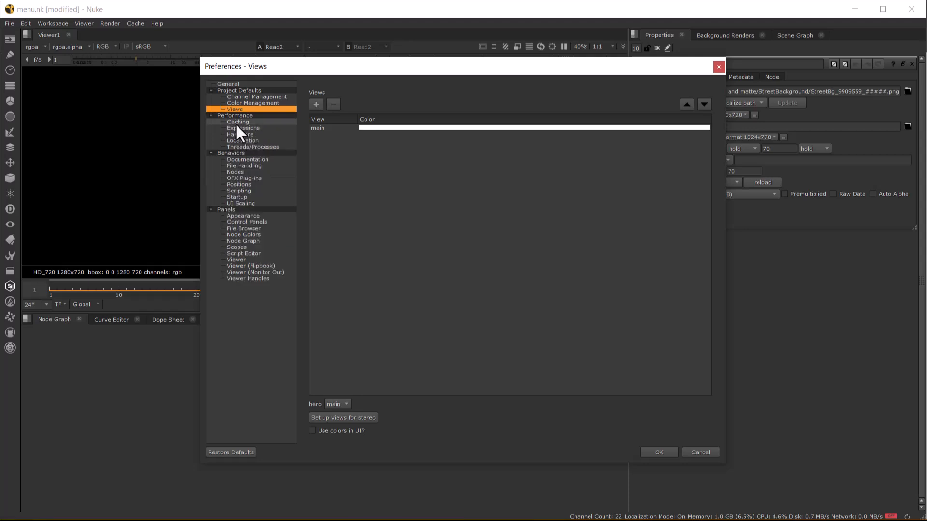
- Examine the Expressions and Caching preferences, highlighting the NUKE_TEMP_DIR part of the temp directory path
left_click(236, 122)
left_click(233, 128)
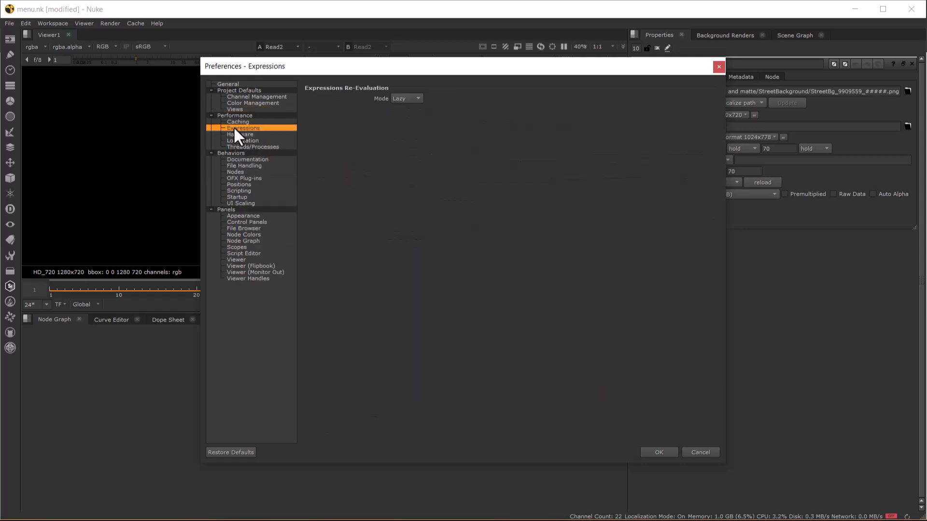
left_click(236, 121)
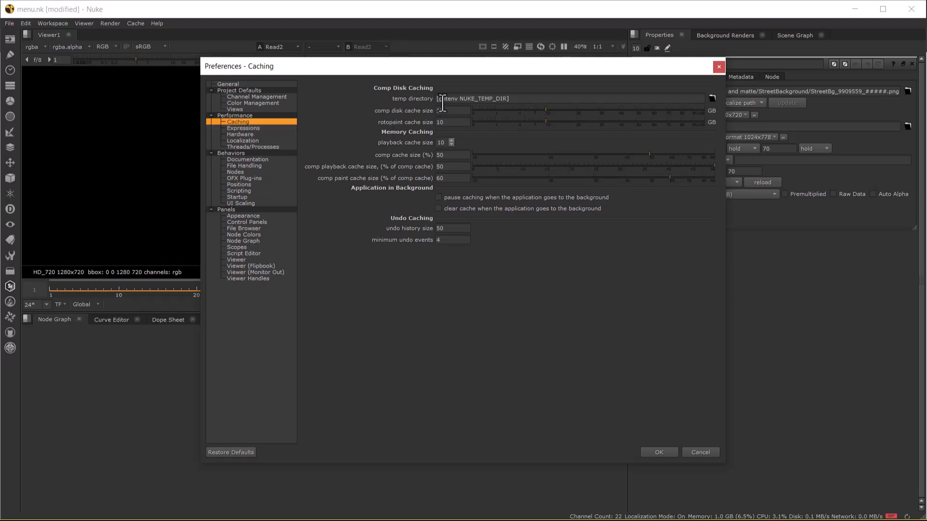
left_click_drag(458, 99, 516, 100)
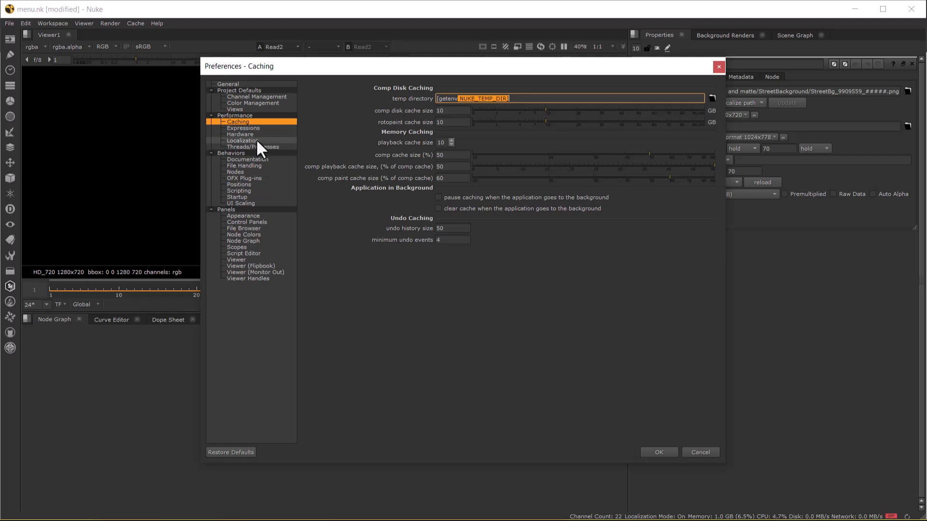
- Examine the Hardware preferences and the devices offered as default blink device, keeping the current choice
left_click(242, 128)
left_click(242, 133)
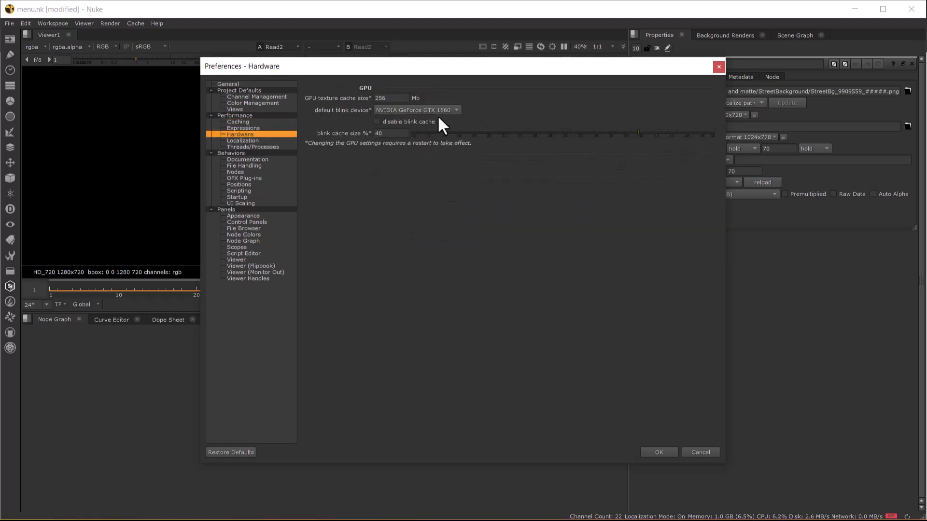
mouse_move(450, 111)
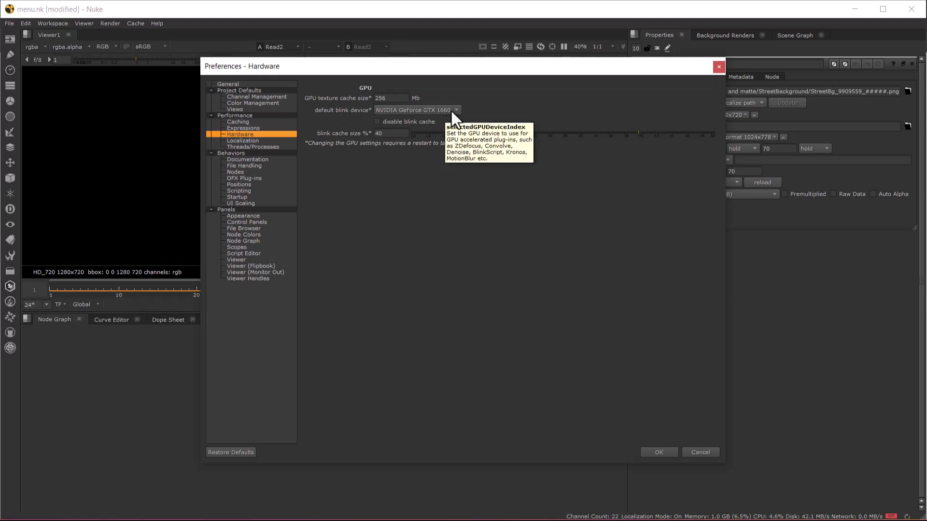
left_click(456, 110)
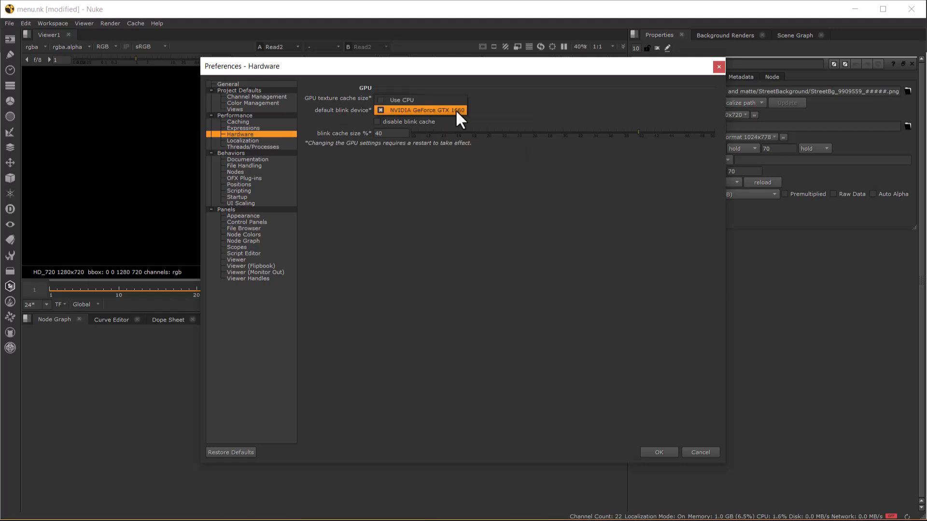
left_click(491, 100)
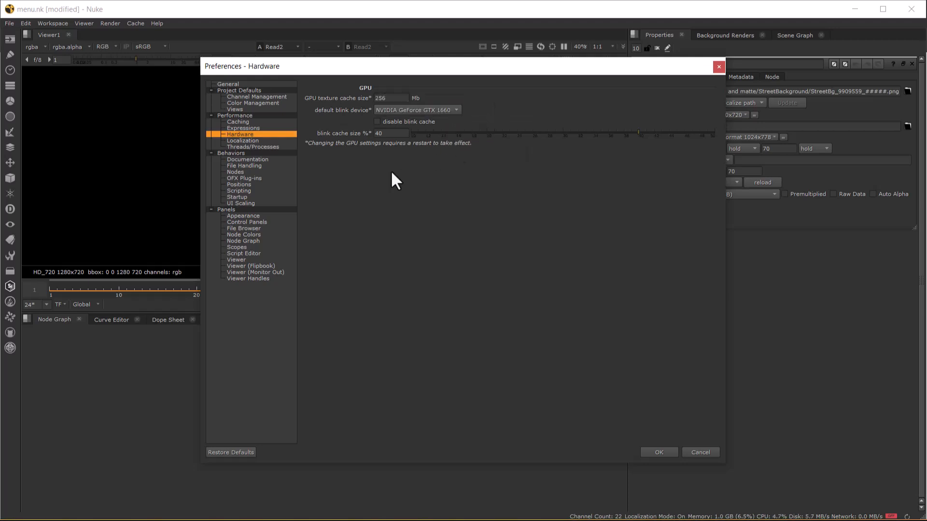
- Set the auto-localize from path in the Localization preferences to the D:/nuke/ folder
left_click(245, 140)
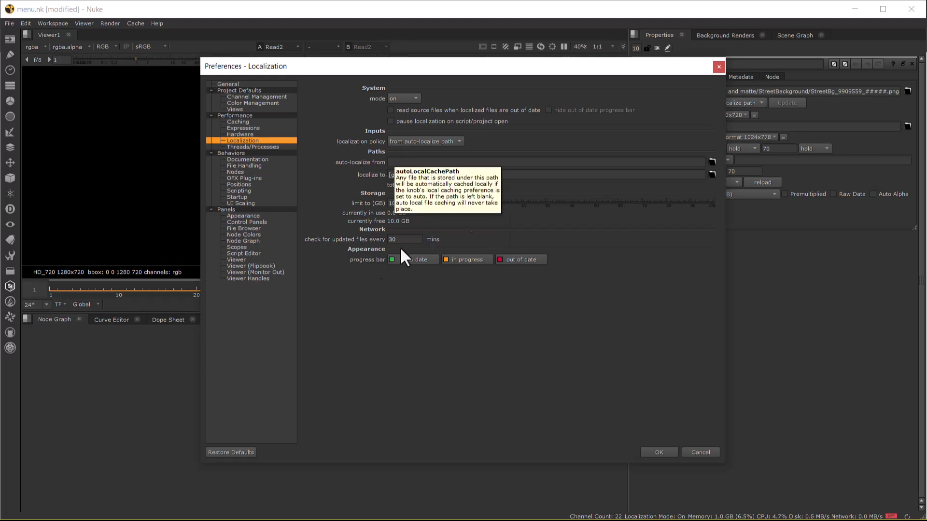
left_click(392, 161)
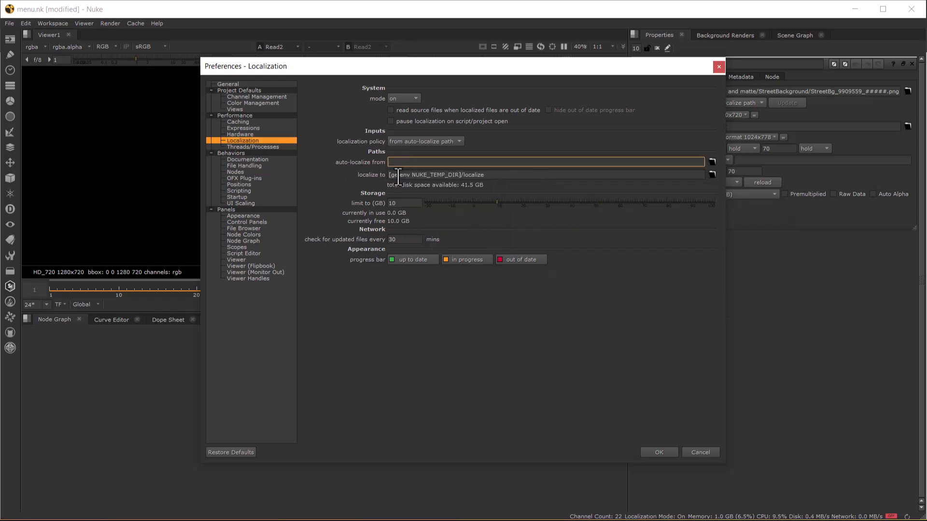
left_click(712, 162)
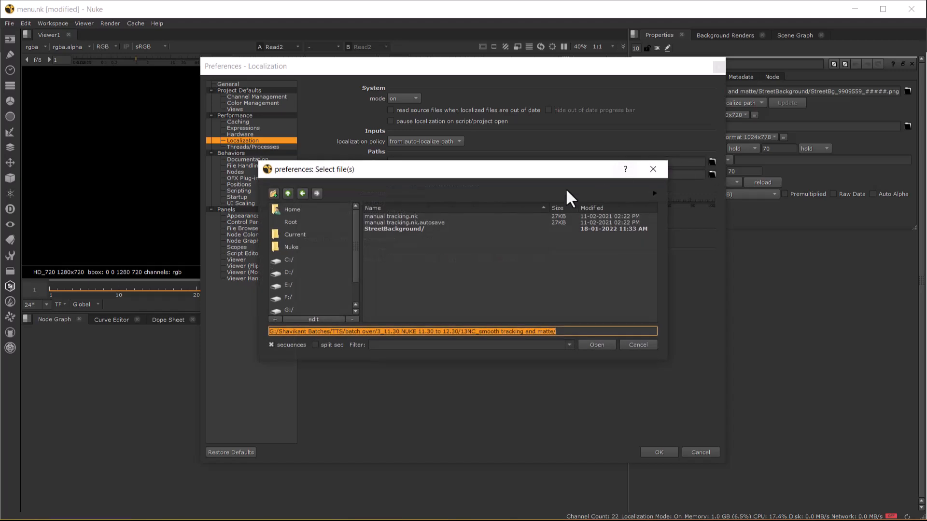
left_click(290, 272)
scroll(391, 285, "down", 6)
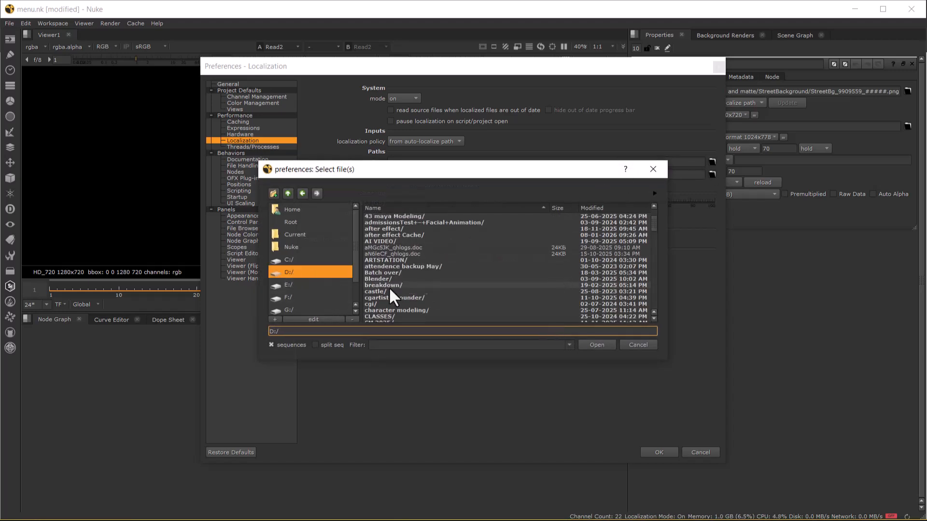
scroll(386, 291, "down", 4)
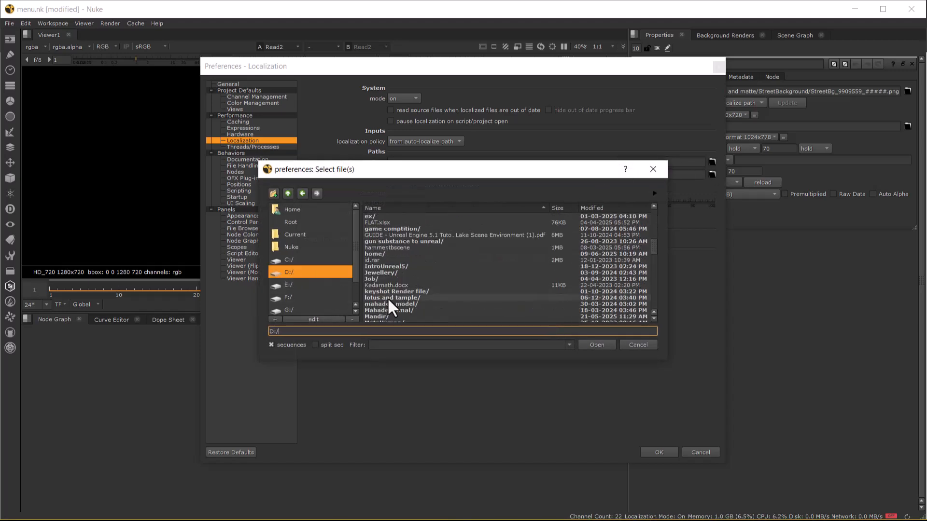
scroll(386, 289, "down", 4)
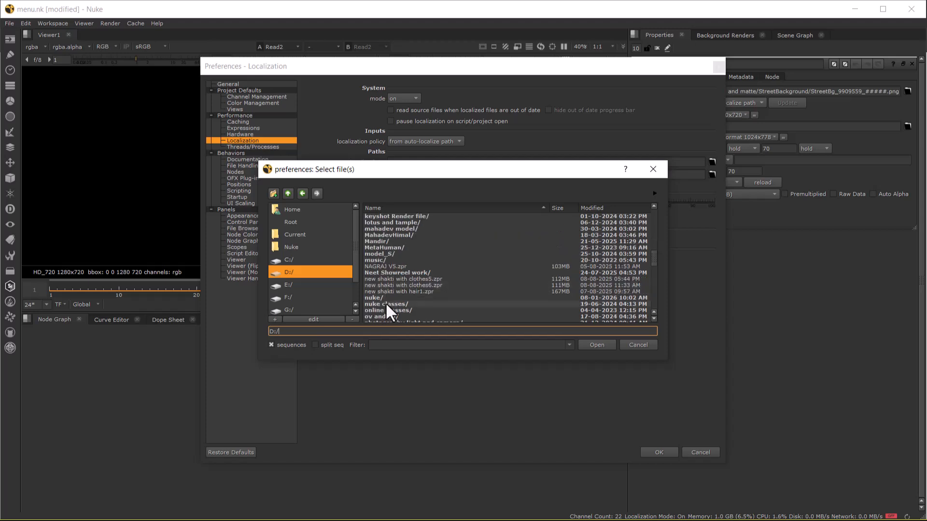
double_click(373, 298)
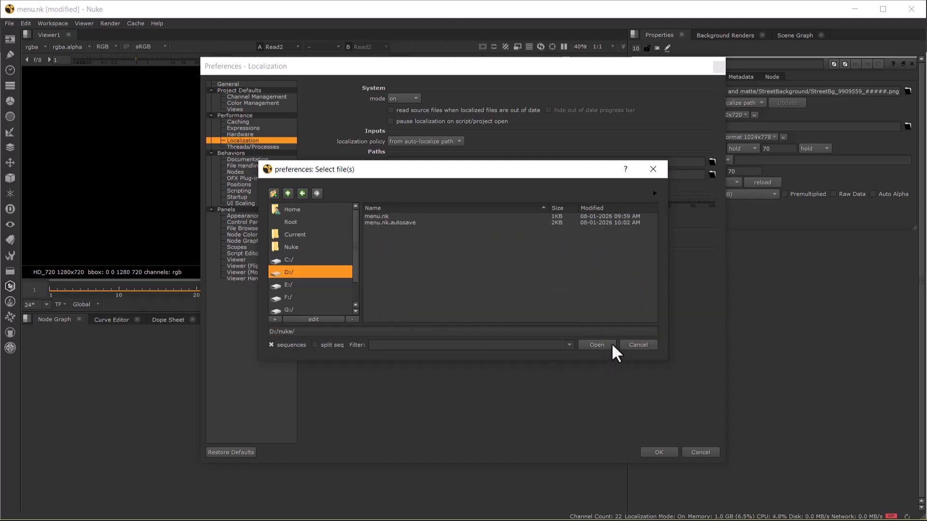
left_click(597, 344)
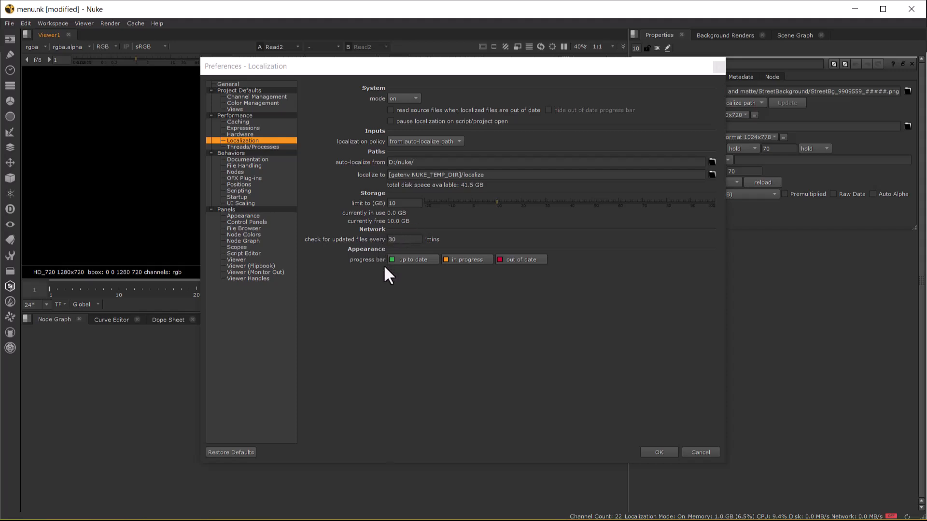
- Look through the Behaviors preferences, including Documentation, File Handling, OFX Plug-ins, Positions, Scripting, Startup and UI Scaling
left_click(247, 160)
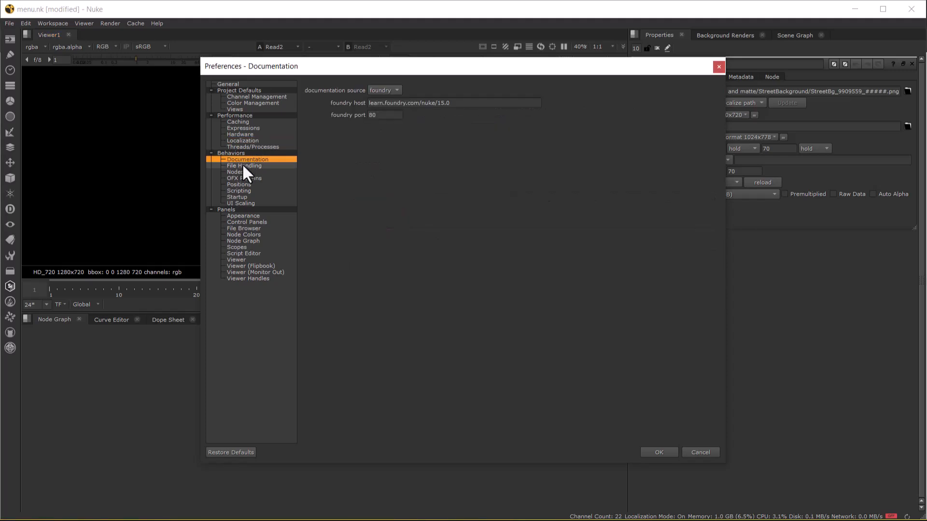
left_click(243, 166)
left_click(239, 178)
left_click(238, 184)
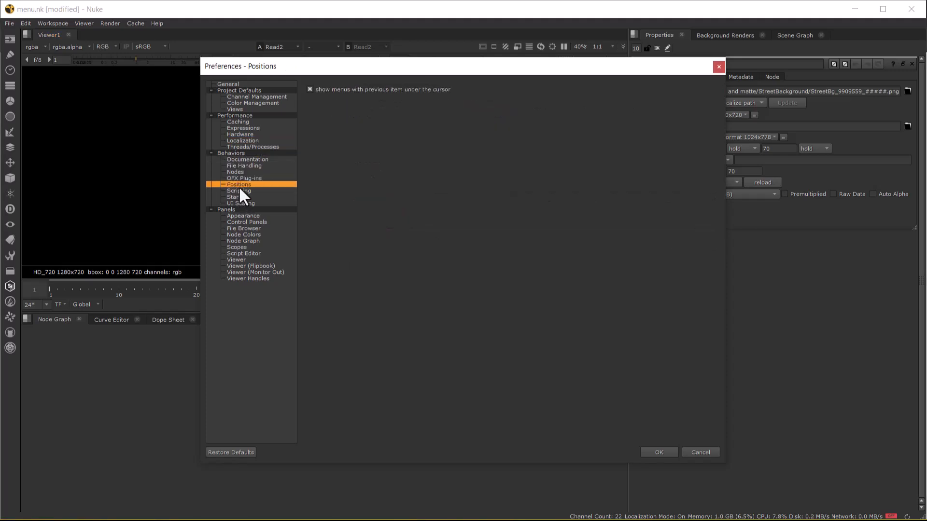
left_click(245, 196)
left_click(245, 191)
left_click(249, 203)
left_click(243, 196)
left_click(241, 203)
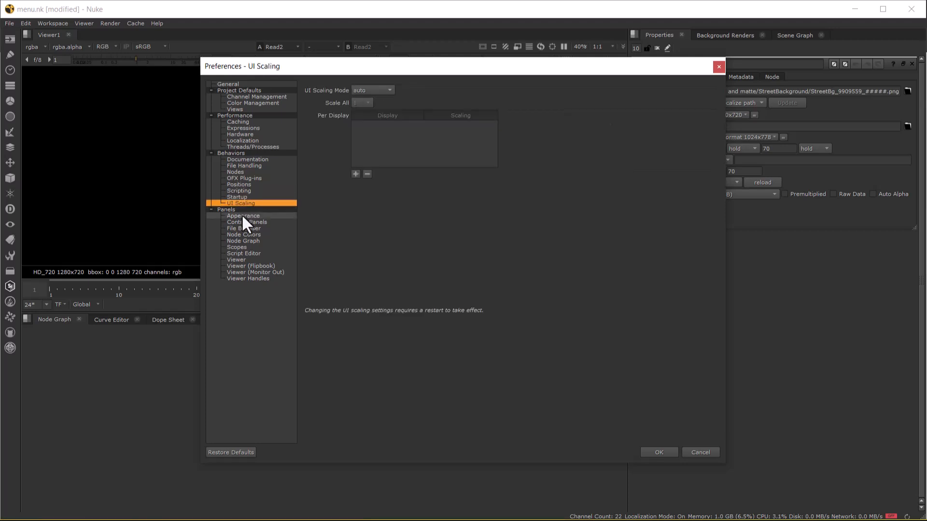
- Try Wide Latin as the interface font in the Appearance preferences and switch back to Verdana
left_click(241, 216)
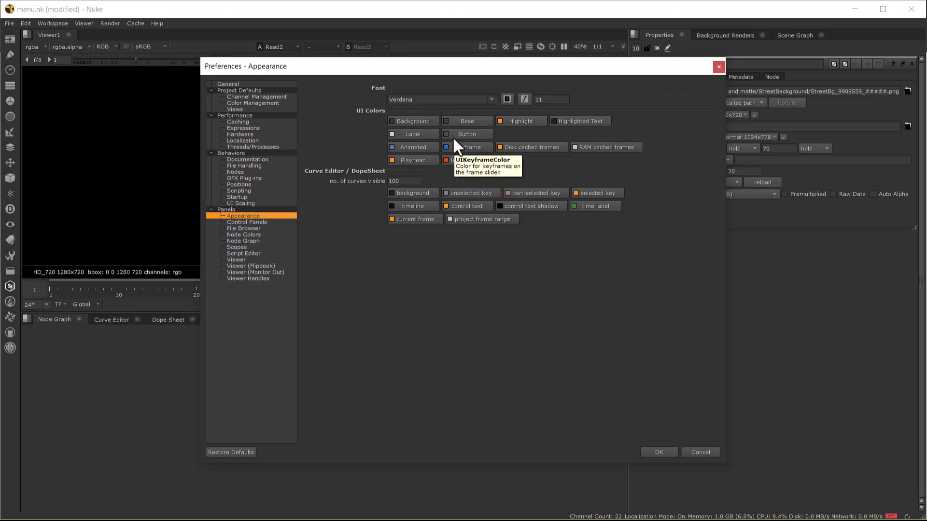
left_click(491, 98)
left_click(492, 98)
left_click(491, 99)
left_click(489, 98)
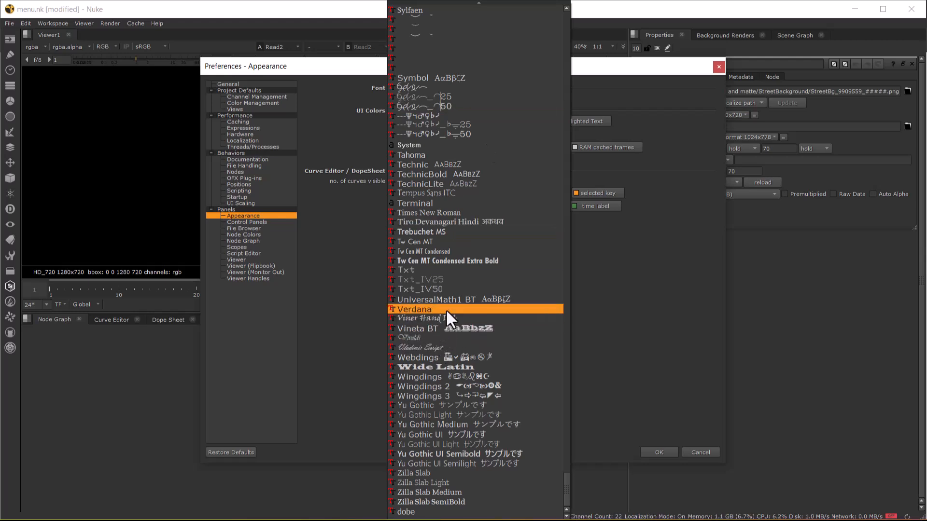
left_click(463, 367)
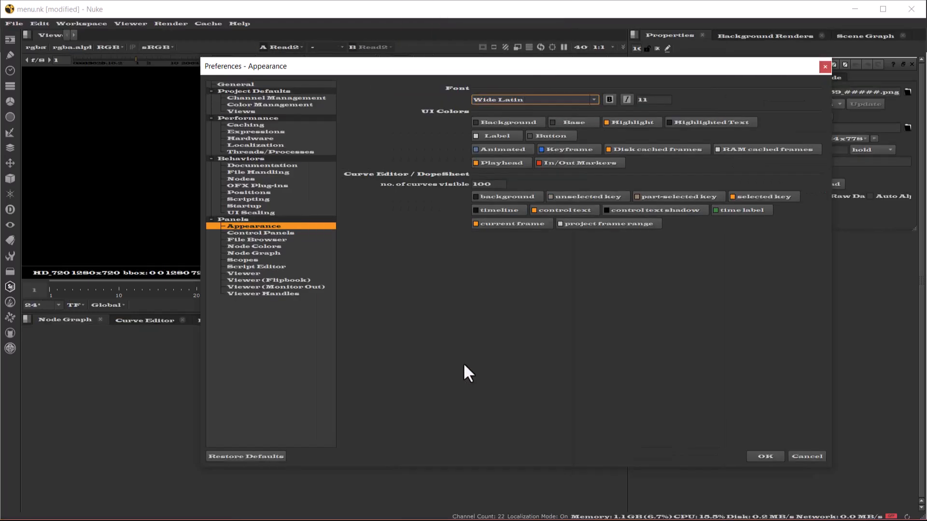
left_click(594, 100)
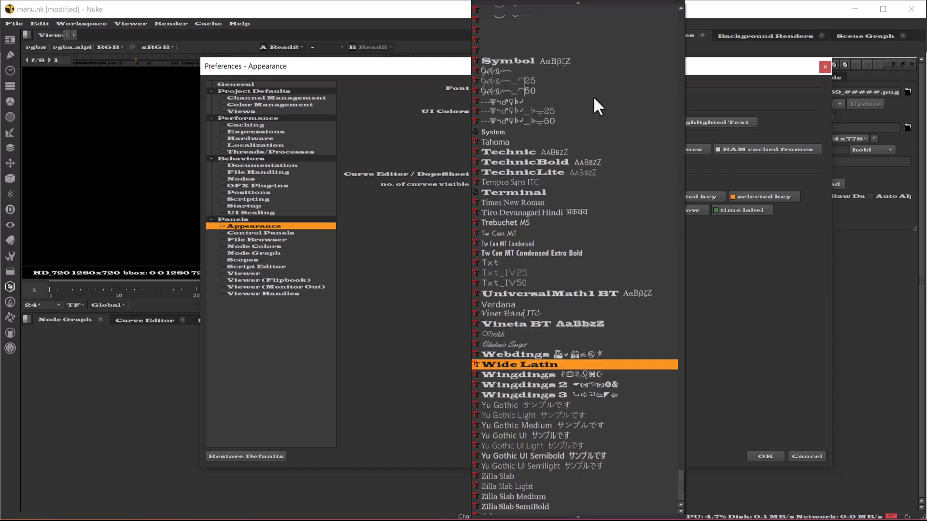
left_click(549, 302)
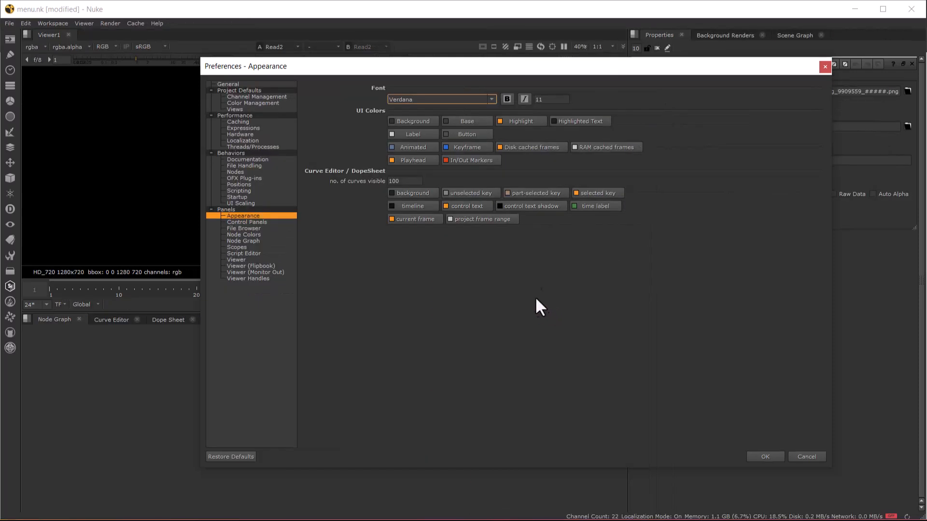
- Try Vladimir Script as the interface font and settle on Tahoma
left_click(492, 99)
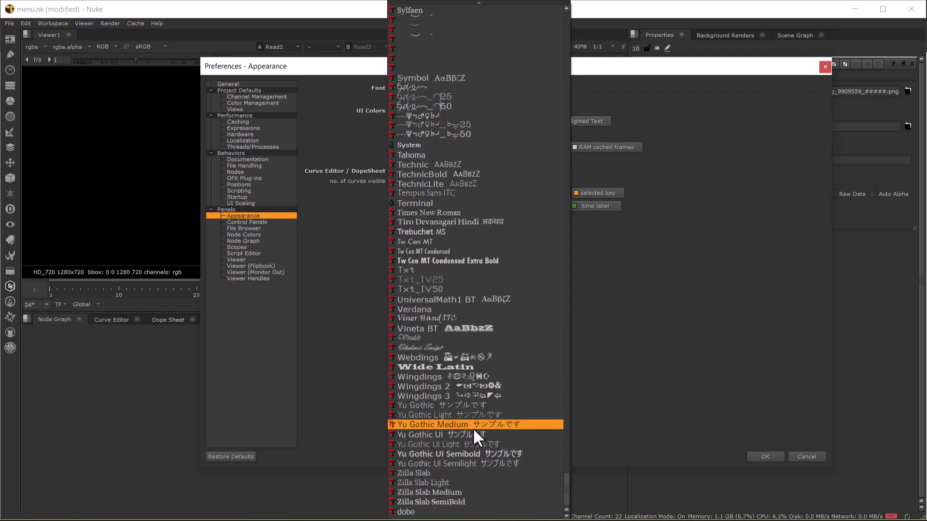
left_click(432, 348)
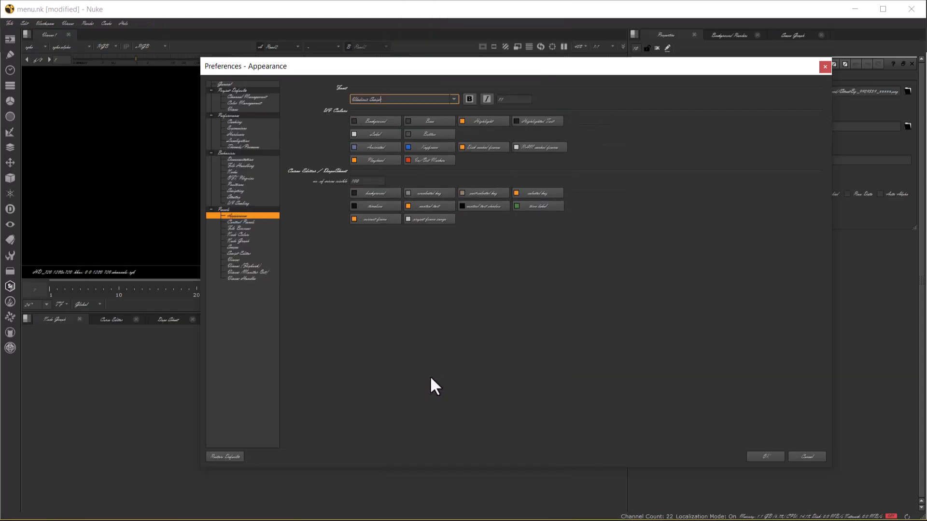
left_click(453, 98)
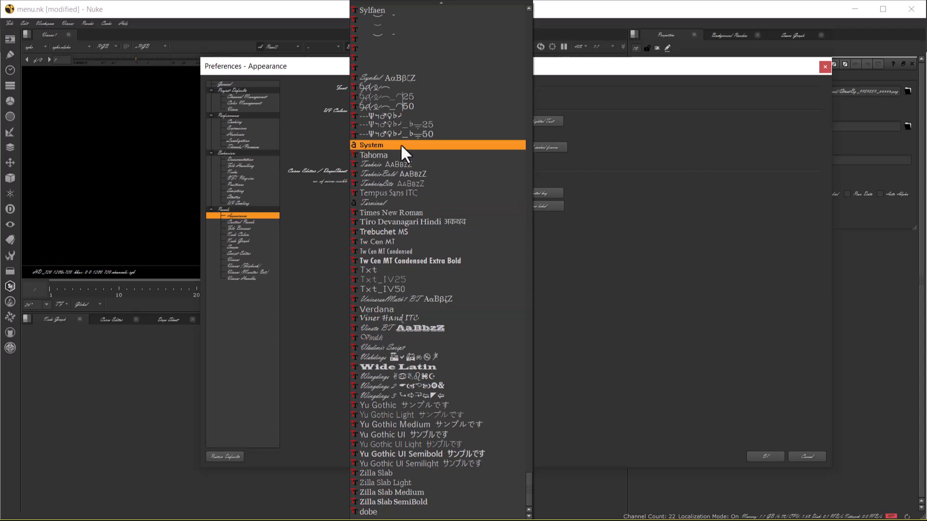
left_click(396, 156)
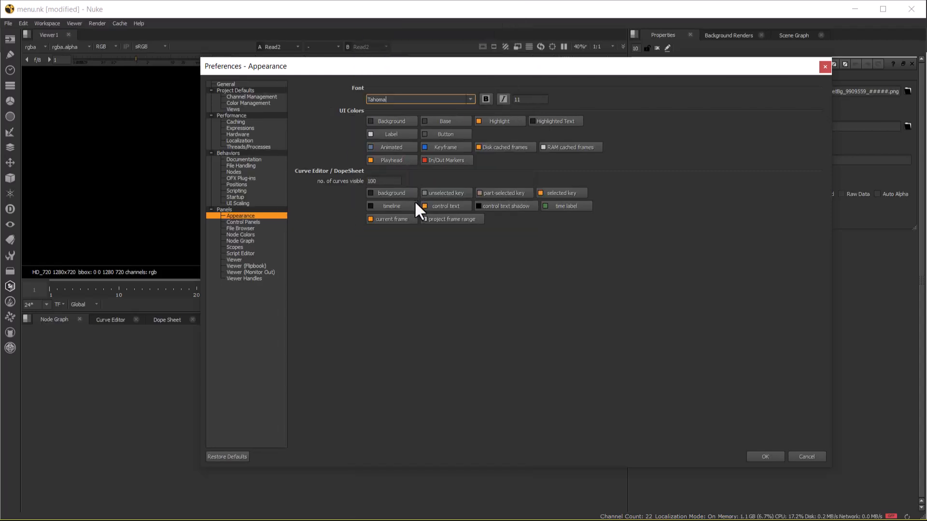
- Adjust the UI background color on the color wheel, trying a green tint and ending on a very faint yellowish gray
left_click(381, 120)
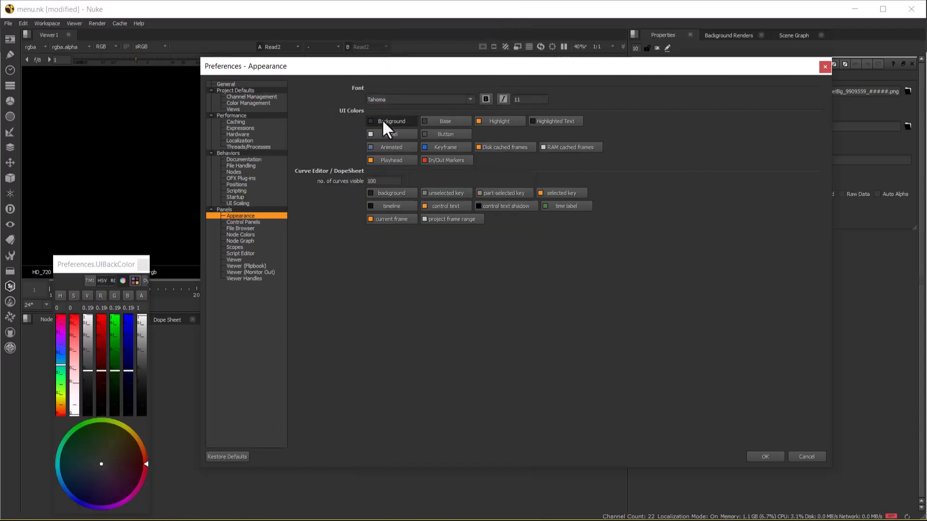
mouse_move(104, 458)
left_mouse_down()
mouse_move(112, 441)
mouse_move(100, 458)
mouse_move(88, 450)
mouse_move(92, 464)
left_mouse_up()
left_click_drag(95, 462, 95, 461)
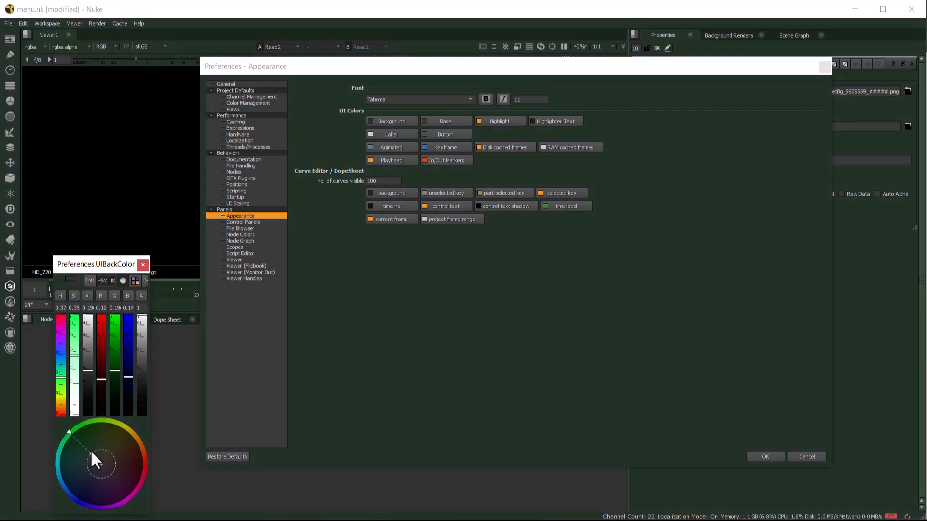
left_click_drag(96, 442, 104, 460)
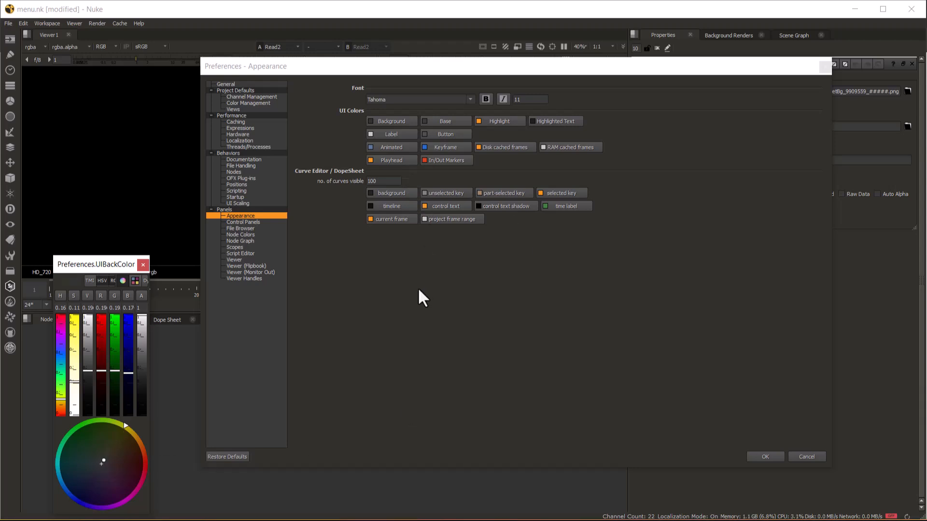
- Give the UI base color a slight teal tint and close the color picker
left_click(433, 121)
mouse_move(100, 463)
left_mouse_down()
mouse_move(86, 430)
mouse_move(95, 462)
left_mouse_up()
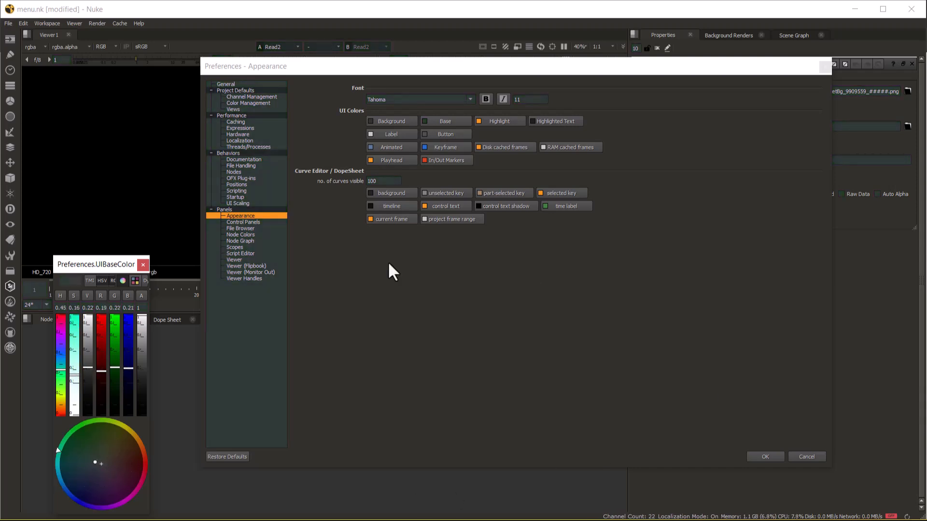
left_click(143, 265)
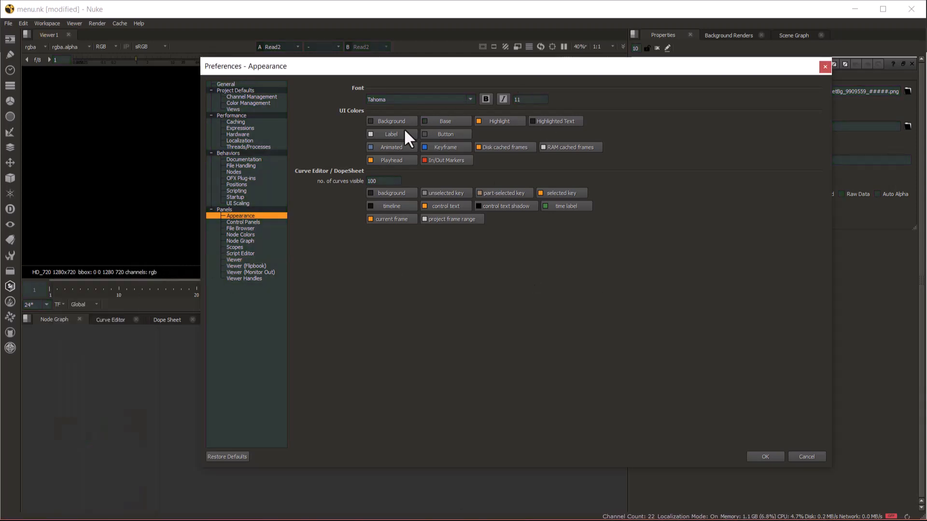
- Look through the remaining Panels preferences from Control Panels to Viewer Handles and accept the preference changes
left_click(244, 222)
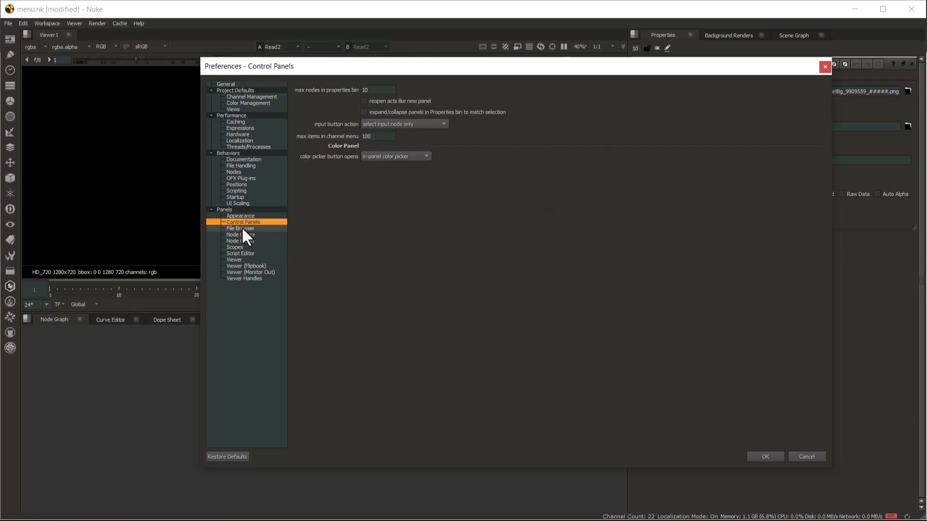
left_click(236, 229)
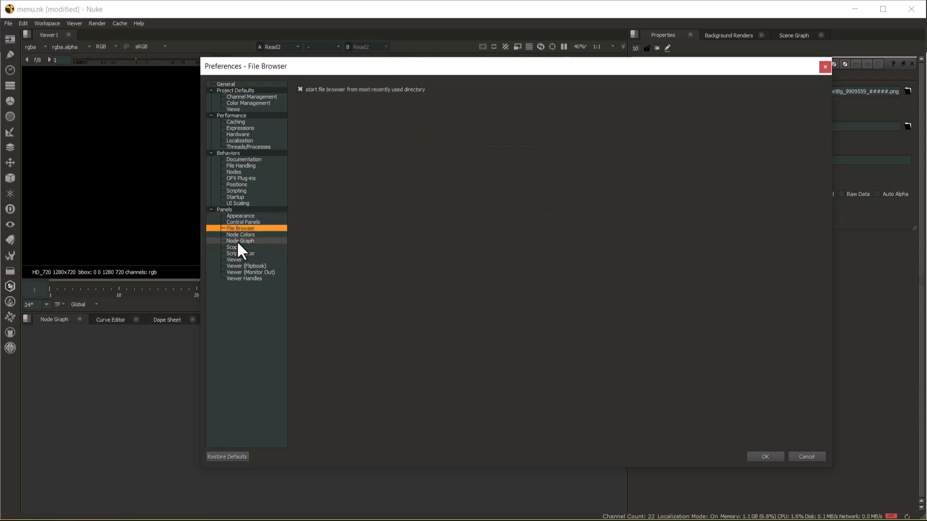
left_click(241, 236)
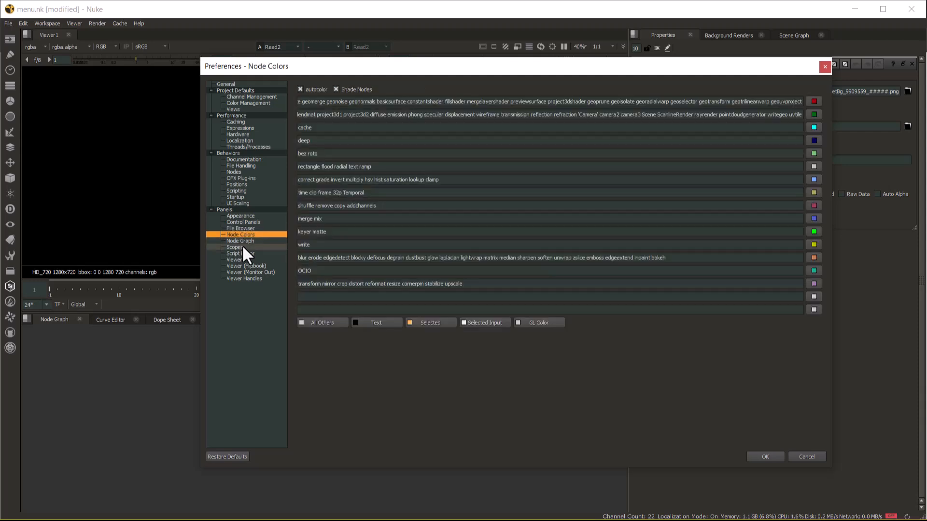
left_click(242, 242)
left_click(236, 247)
left_click(239, 254)
left_click(232, 260)
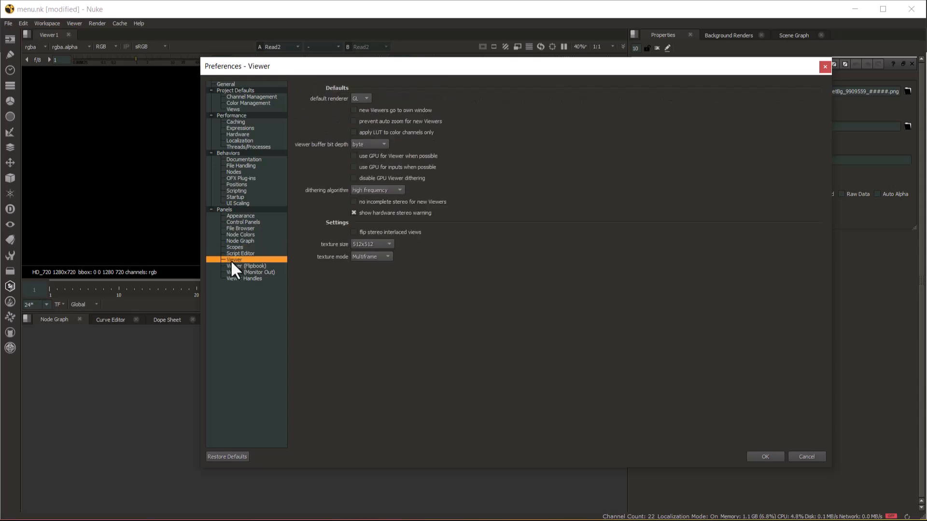
left_click(239, 266)
left_click(240, 272)
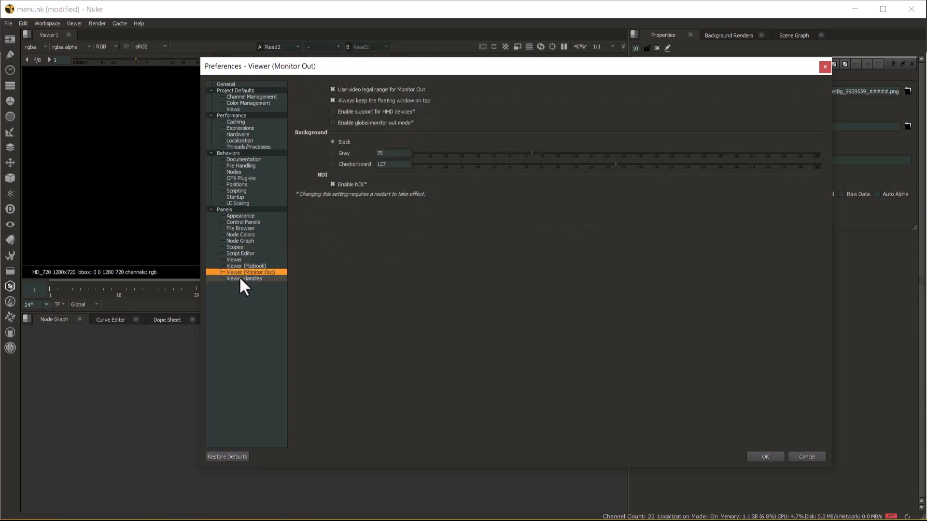
left_click(240, 279)
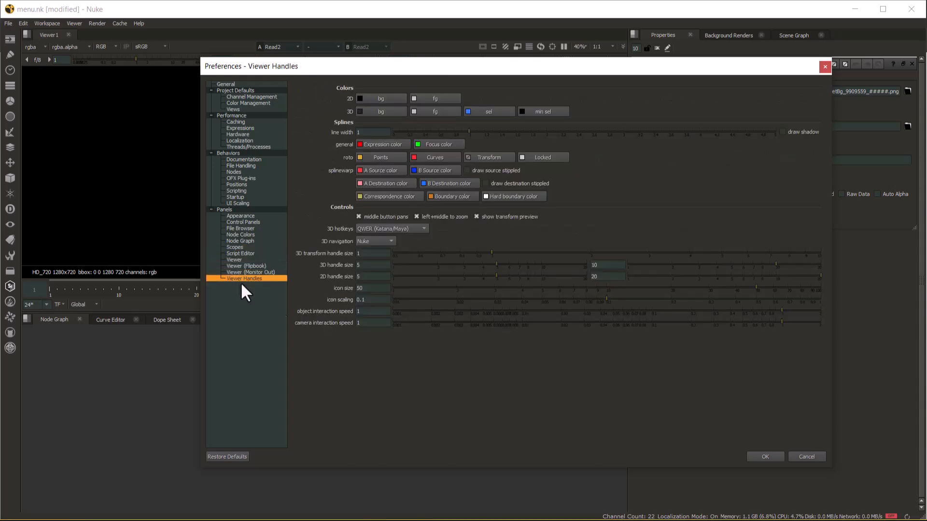
left_click(763, 451)
- Open the Project Settings of the script from the Edit commands
left_click(23, 23)
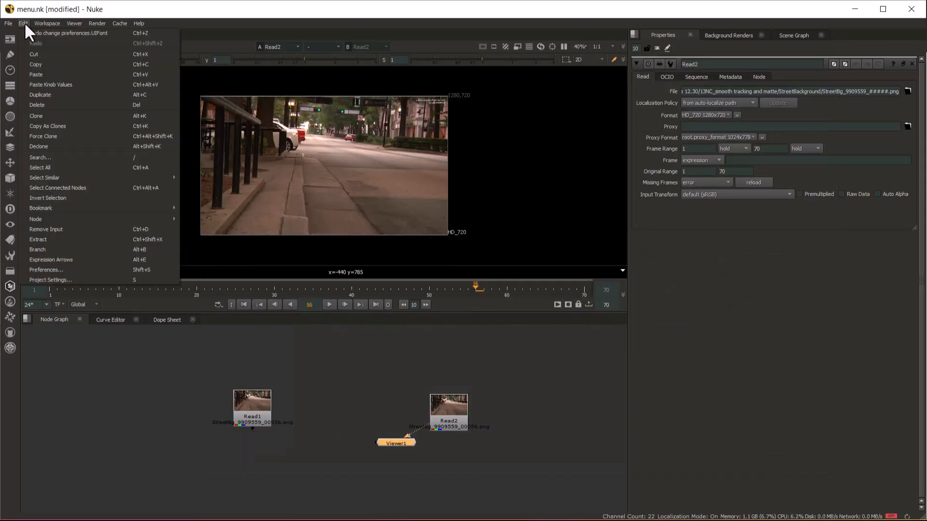
left_click(71, 279)
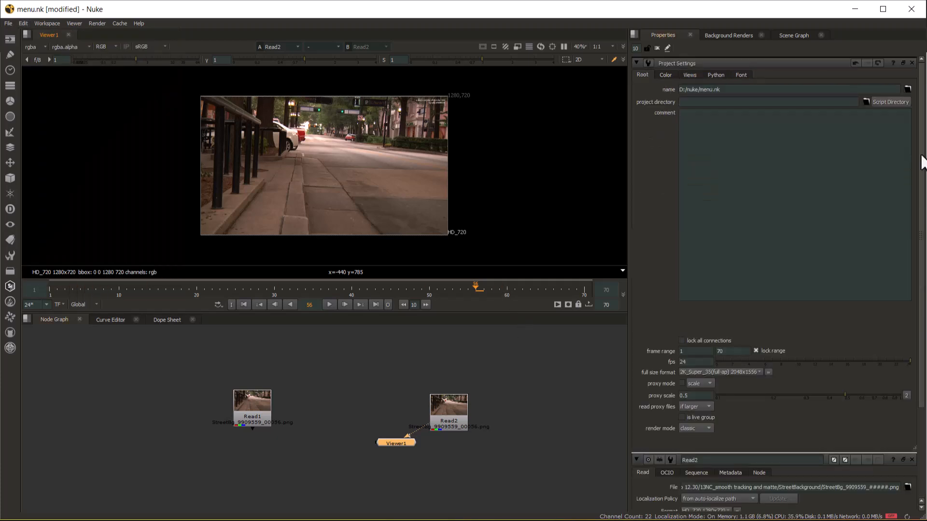
left_click(24, 23)
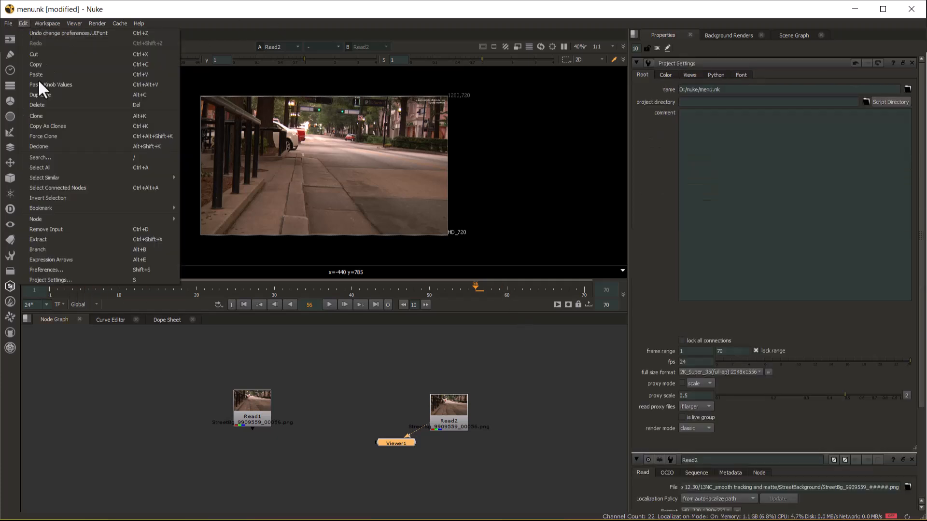
left_click(57, 278)
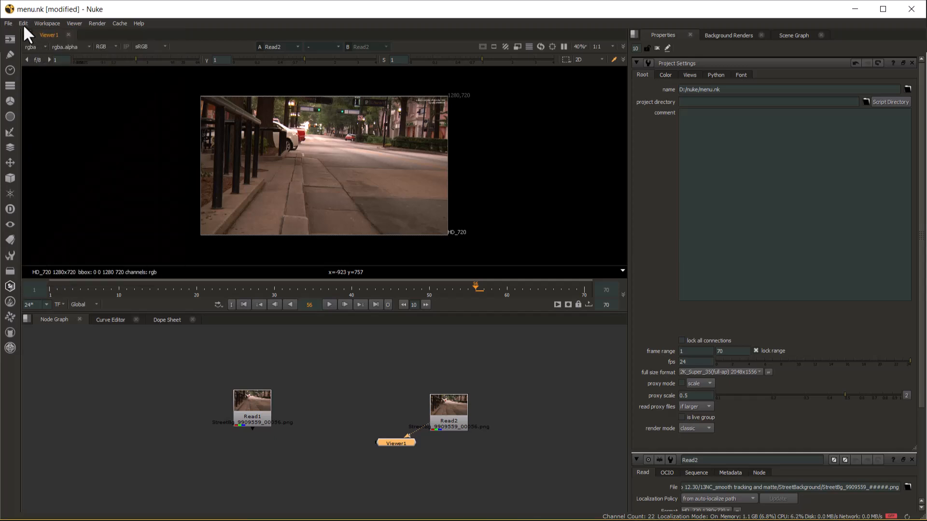
- Reopen the Preferences for a brief look and close them without changing anything
left_click(23, 23)
left_click(68, 269)
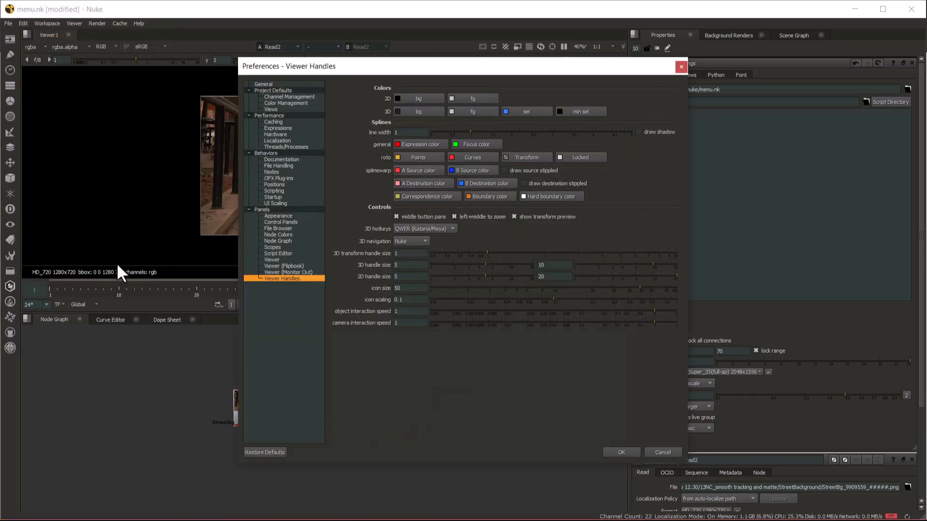
left_click(681, 66)
- Switch to the Gemini chat in the browser to read the Menu Bar notes on Edit, and return to Nuke
key("alt+Tab")
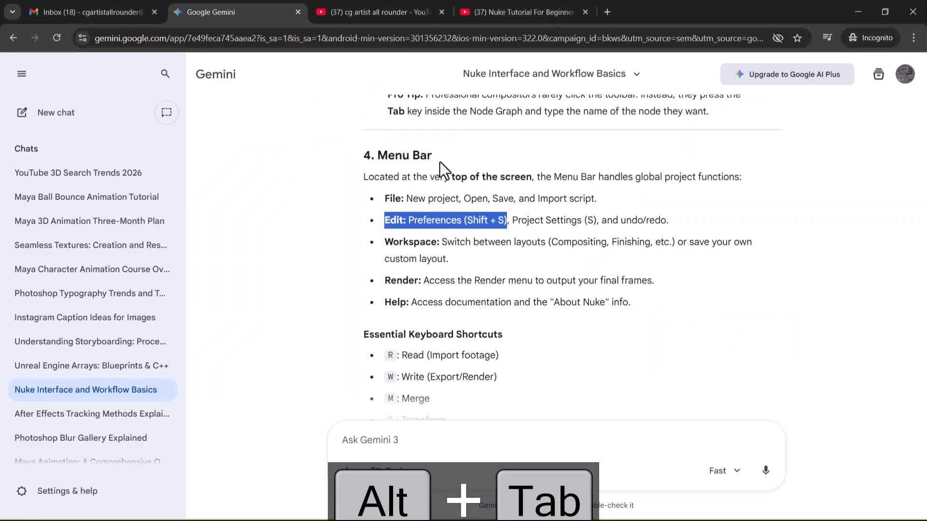
left_click(547, 257)
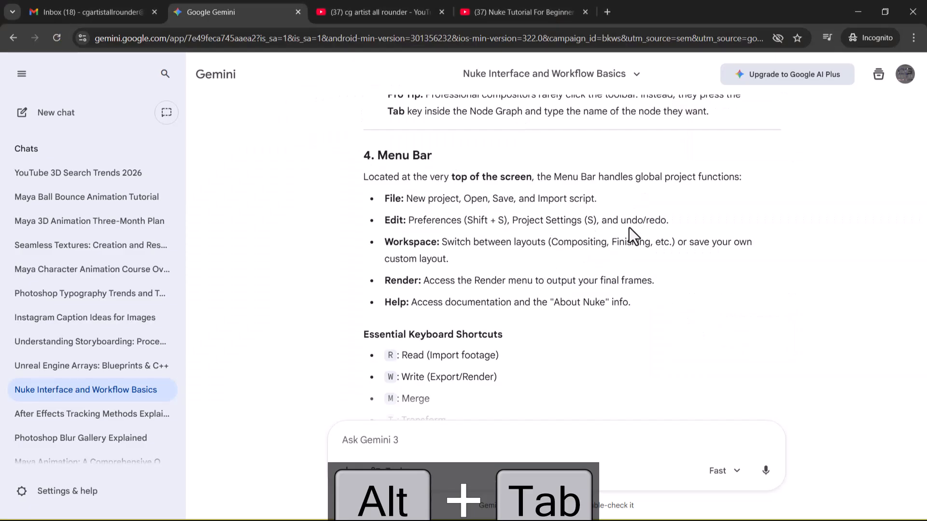
key("alt+Tab")
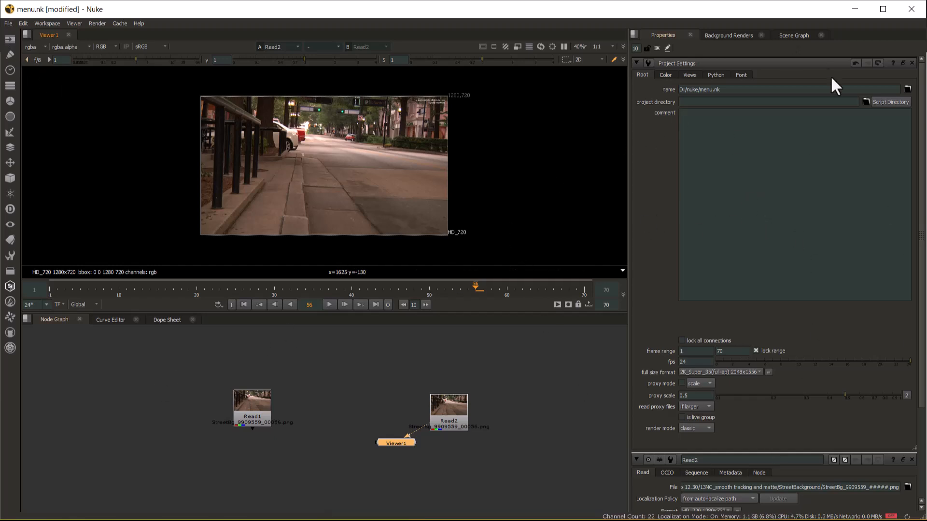
- Examine the script name and the frame range fields in the Project Settings, highlighting the file path and the last frame
left_click(23, 22)
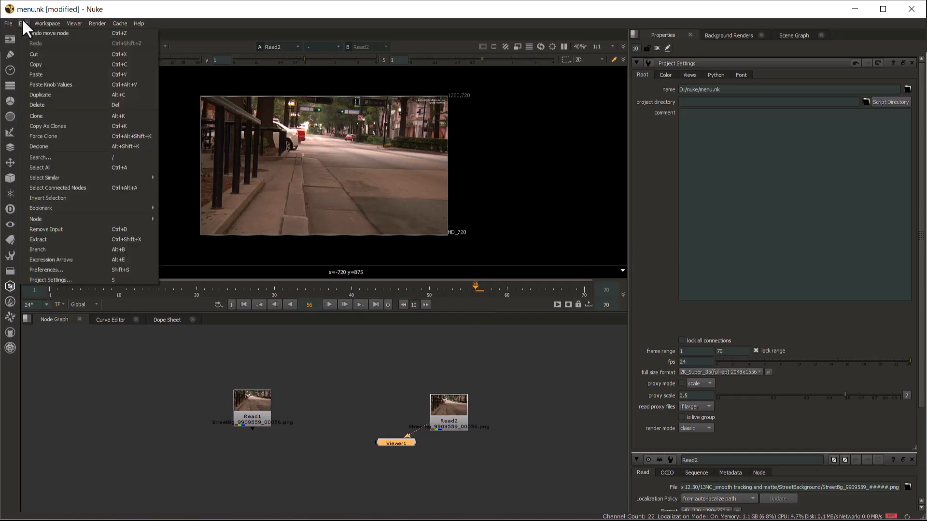
left_click(66, 279)
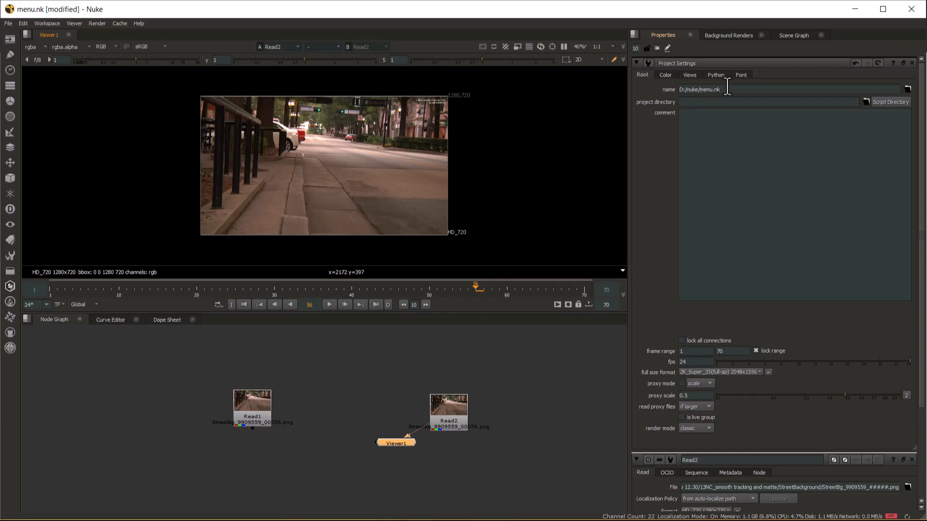
left_click_drag(722, 90, 638, 92)
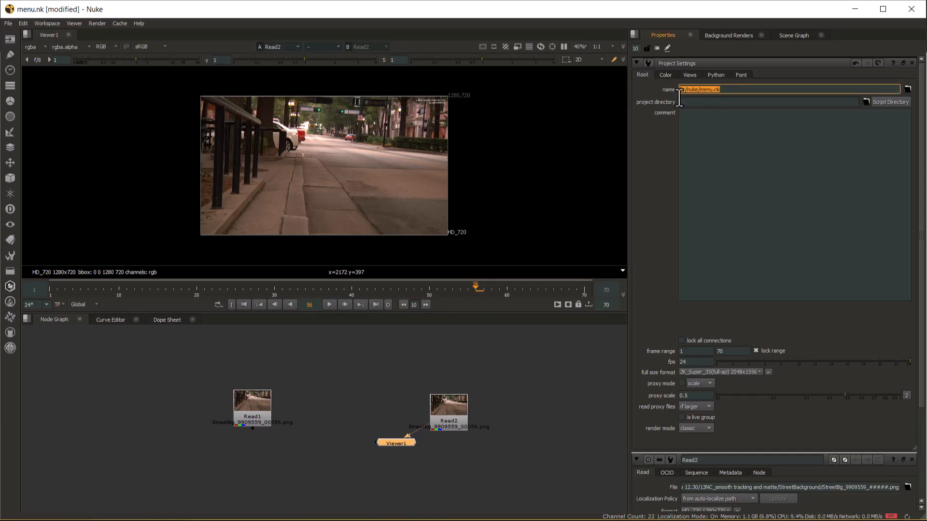
left_click(694, 351)
double_click(736, 351)
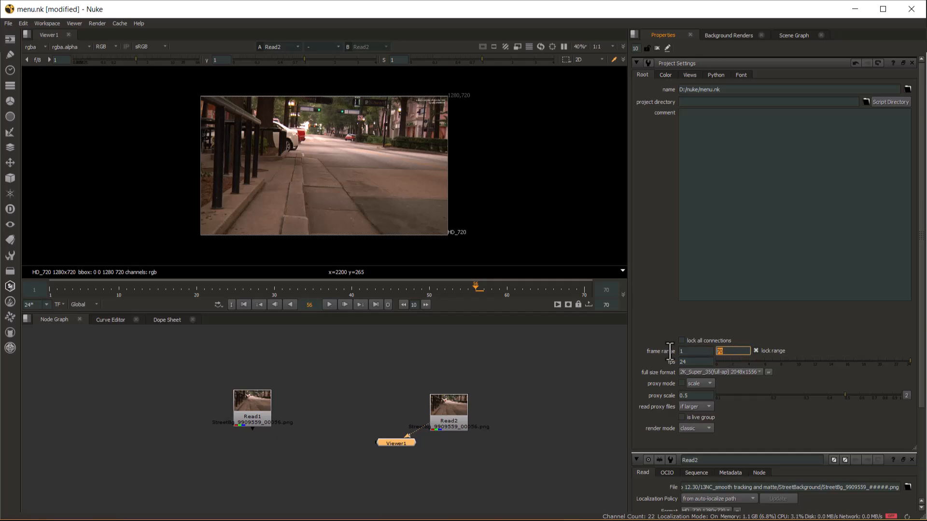
- Examine the fps value and the available full size formats in the Project Settings without changing them
double_click(697, 362)
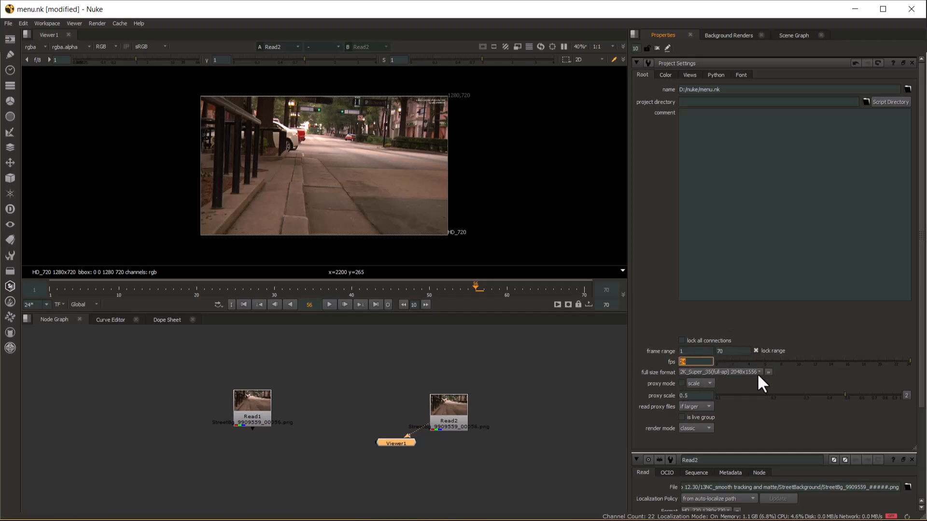
left_click(741, 371)
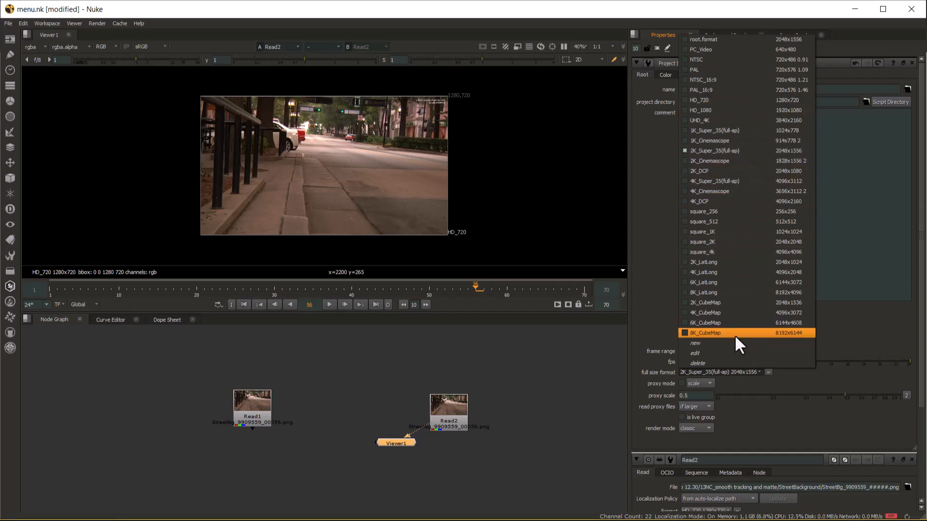
left_click(774, 415)
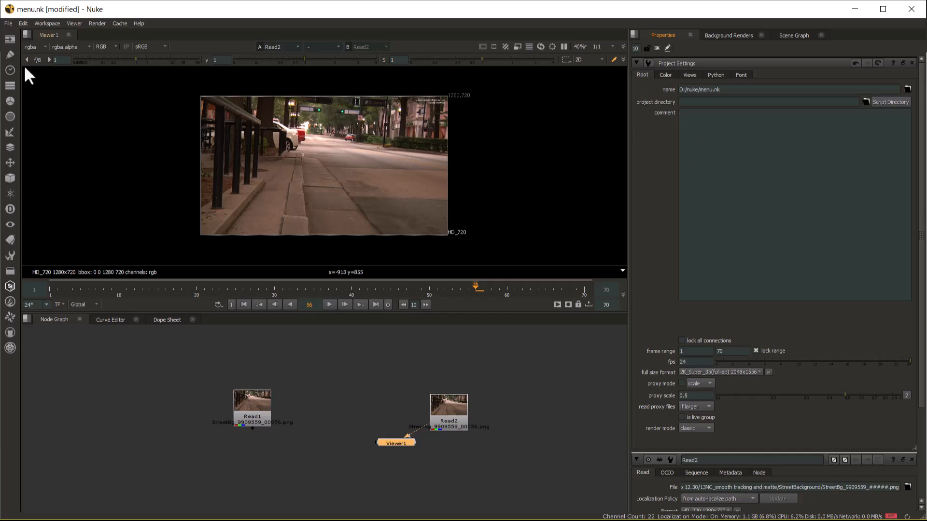
- Copy the Read1 node, paste it into the Node Graph and place the copy to the left of Read1
left_click(22, 23)
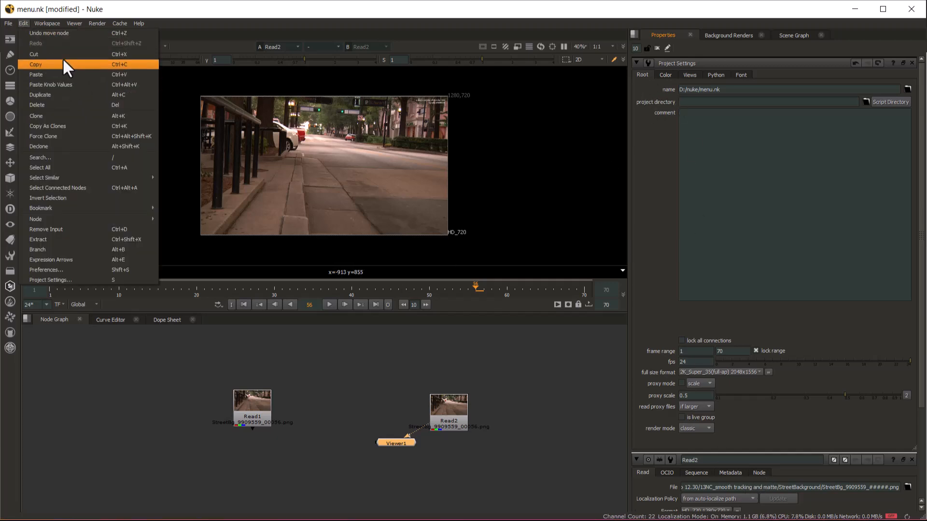
left_click(250, 485)
left_click(251, 419)
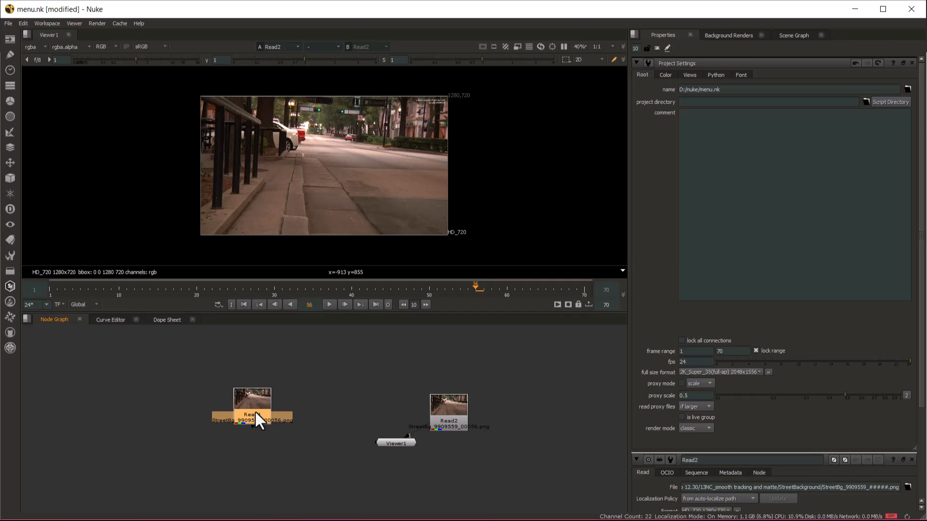
key("ctrl+c")
key("ctrl+v")
left_click_drag(257, 426, 178, 430)
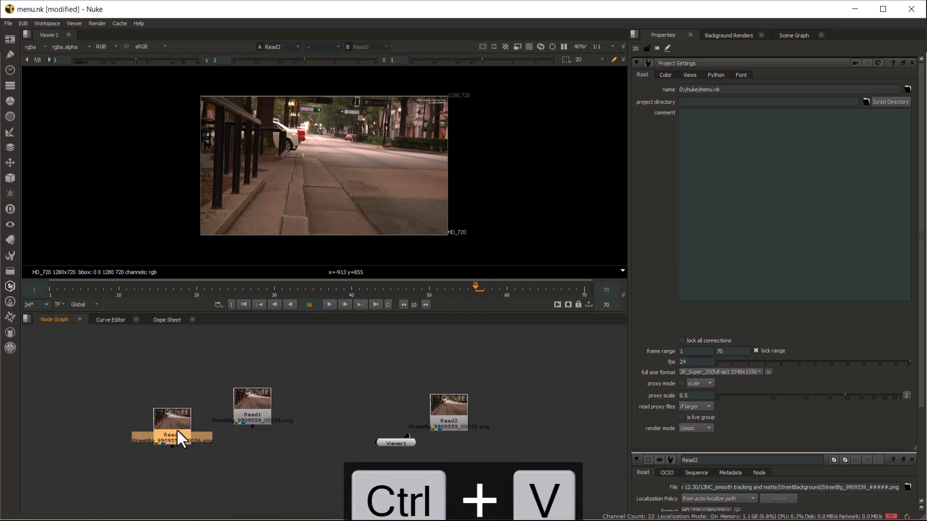
- Copy the Read3 node and paste another copy of it using the Edit commands
left_click(24, 23)
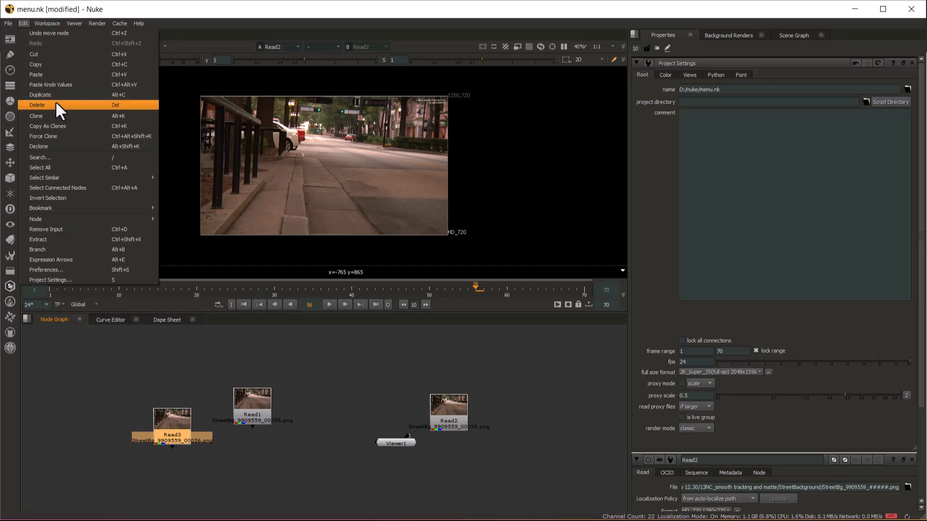
left_click(60, 66)
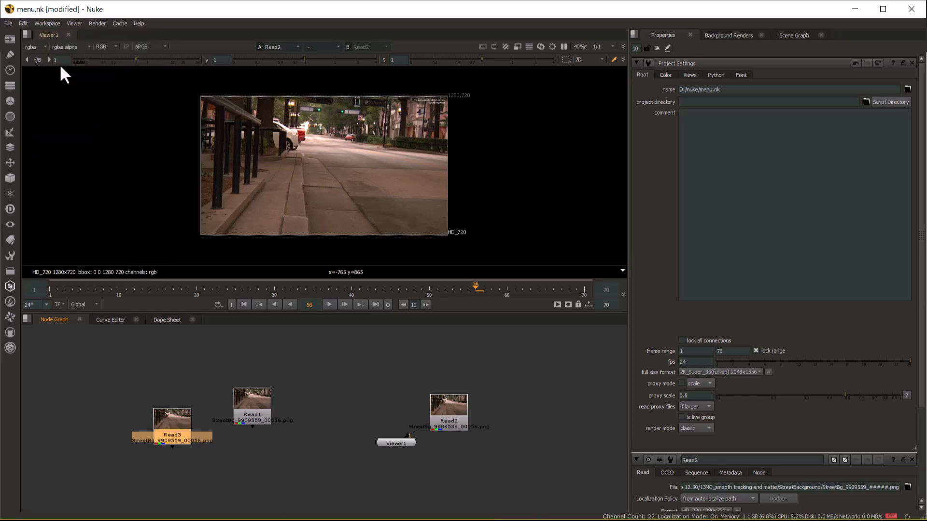
left_click(21, 21)
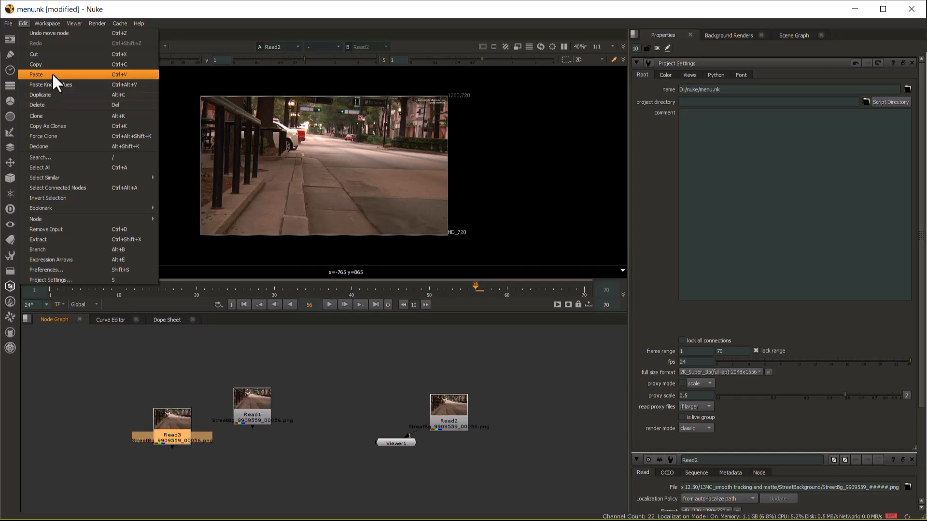
left_click(52, 74)
- Duplicate the Read4 node and place the duplicate just below Read1
left_click(25, 23)
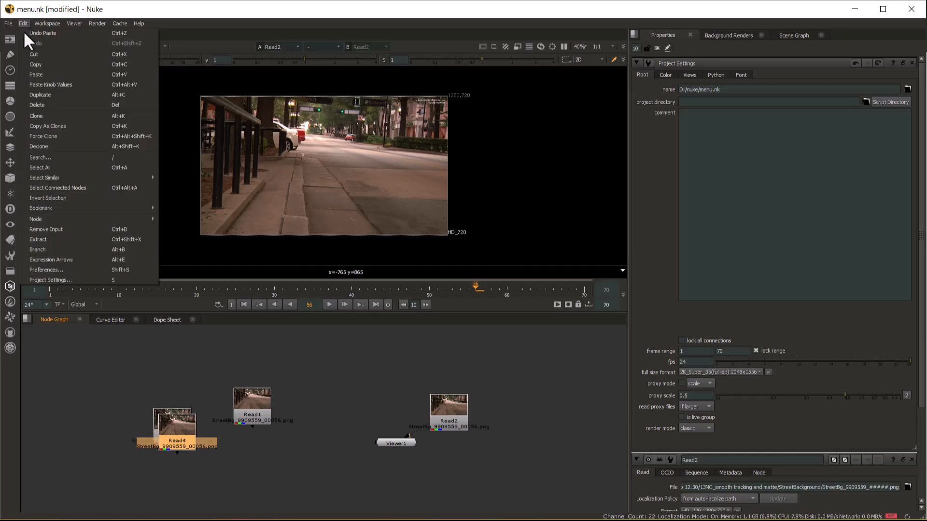
left_click(74, 94)
left_click_drag(175, 415, 246, 465)
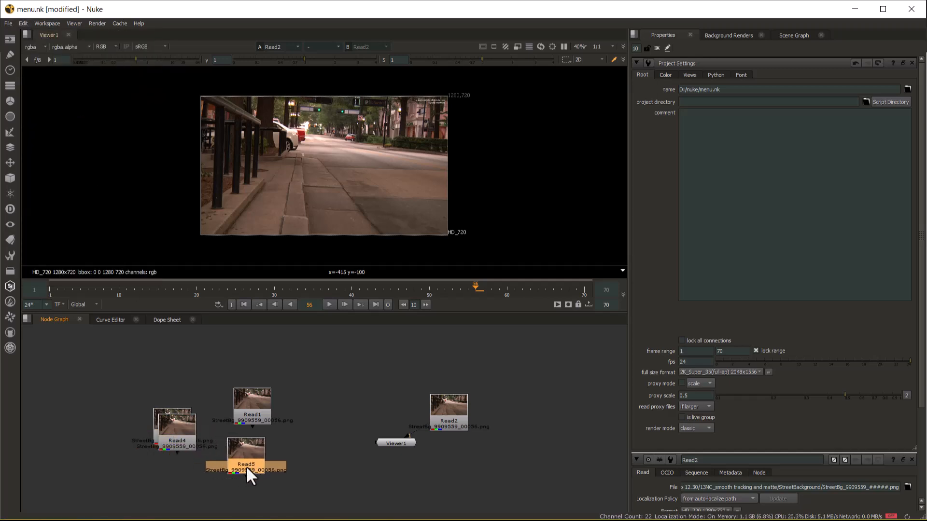
- Clone the Read5 node and spread the two linked nodes apart below the other Read nodes
left_click(23, 22)
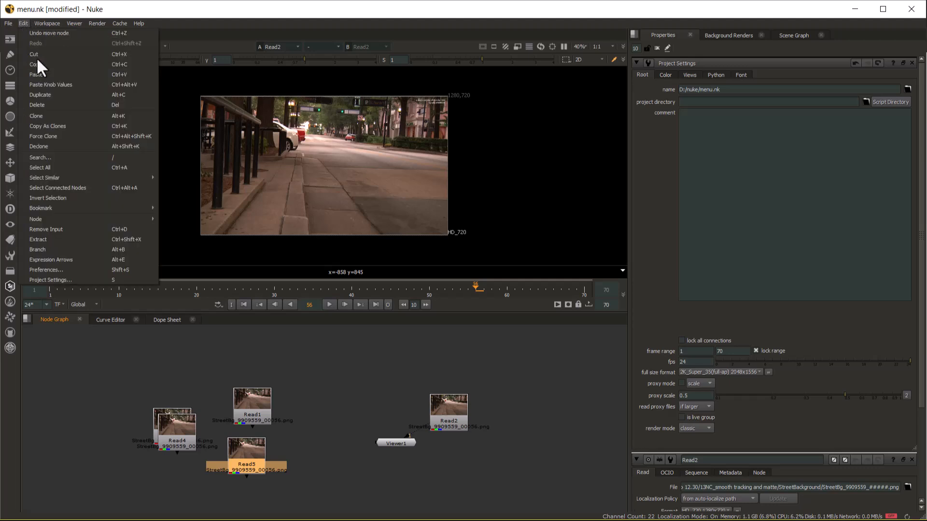
left_click(66, 117)
left_click_drag(245, 455, 195, 482)
left_click_drag(312, 482, 329, 486)
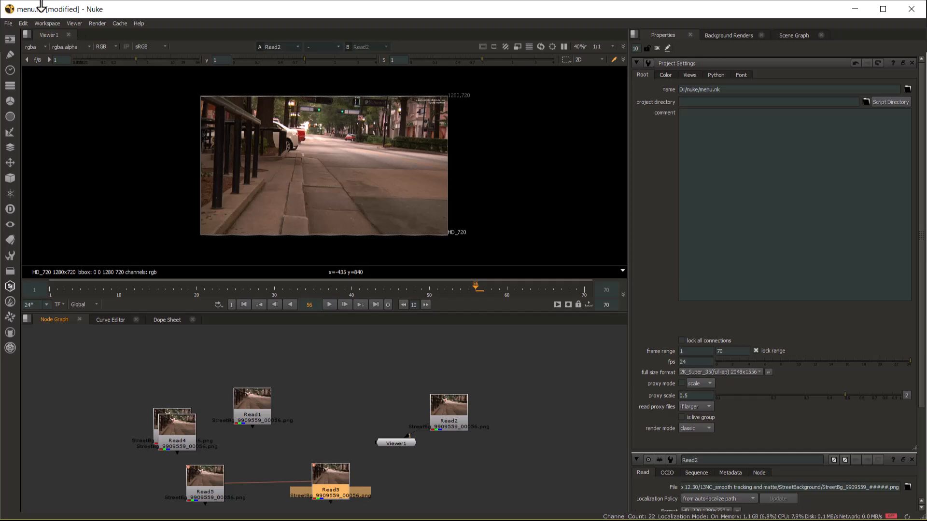
- Undo the last node move and redo it with the Edit commands
left_click(22, 23)
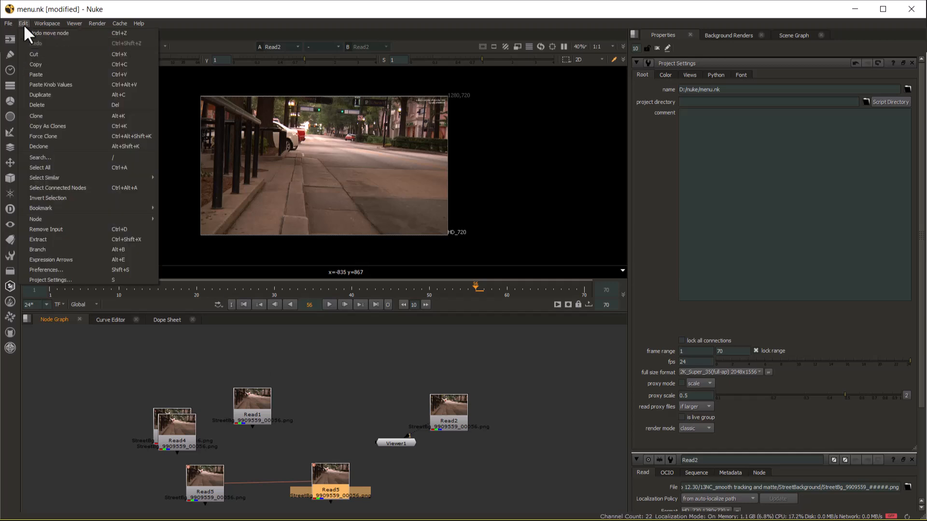
mouse_move(48, 179)
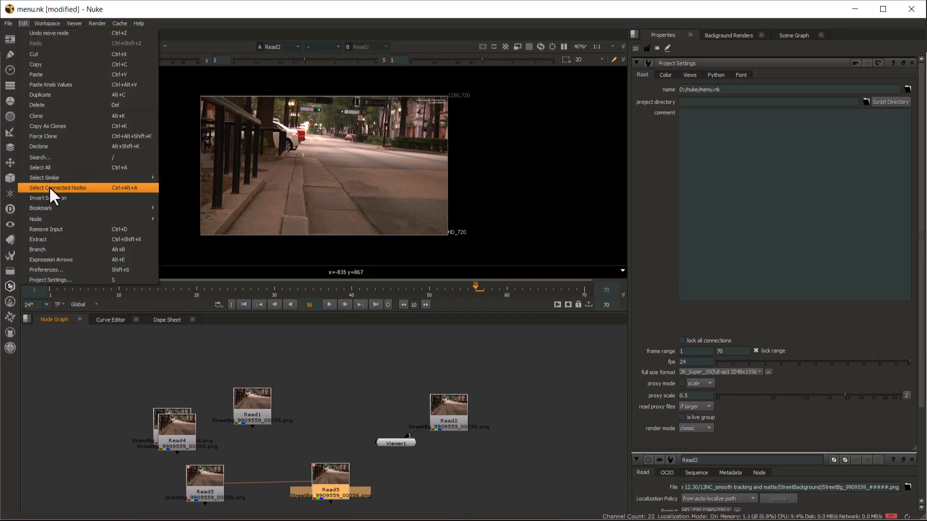
left_click(73, 35)
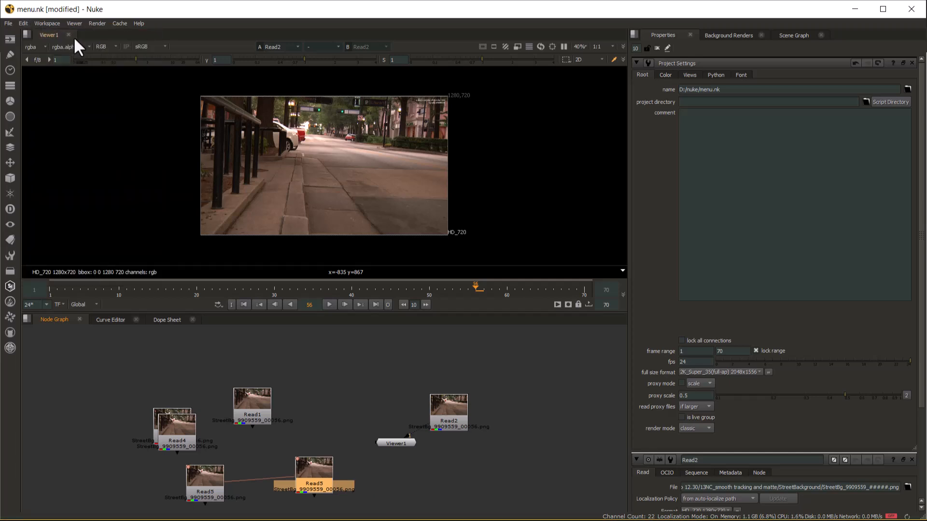
left_click(22, 23)
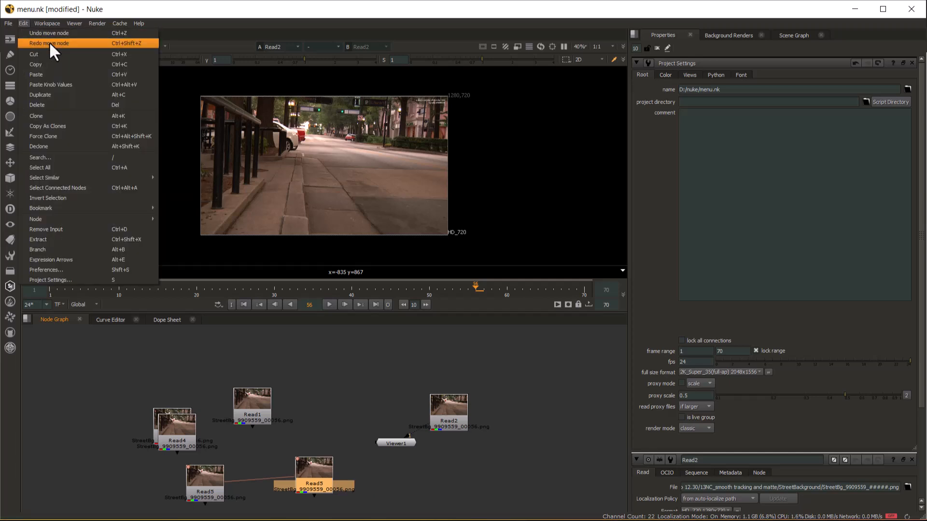
left_click(49, 43)
- View the Node and Bookmark commands, and open the node search dialog and cancel it
left_click(23, 23)
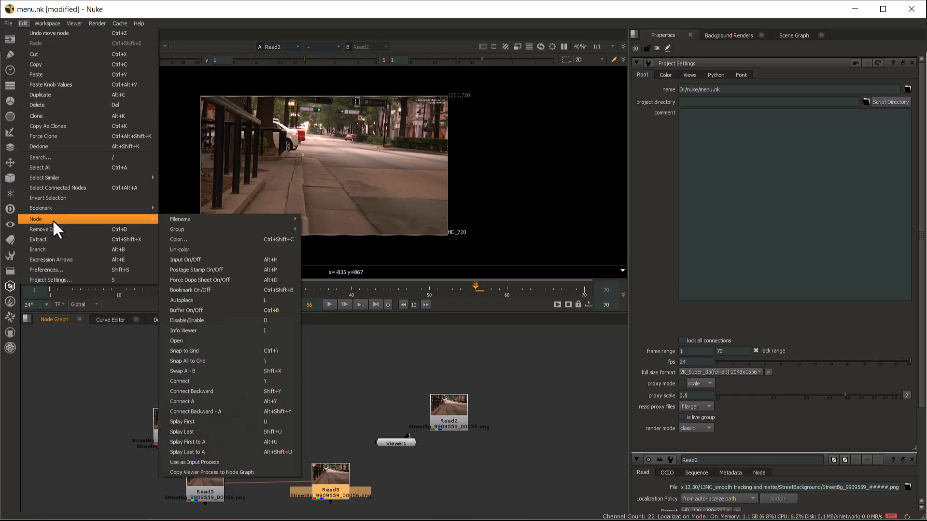
mouse_move(58, 207)
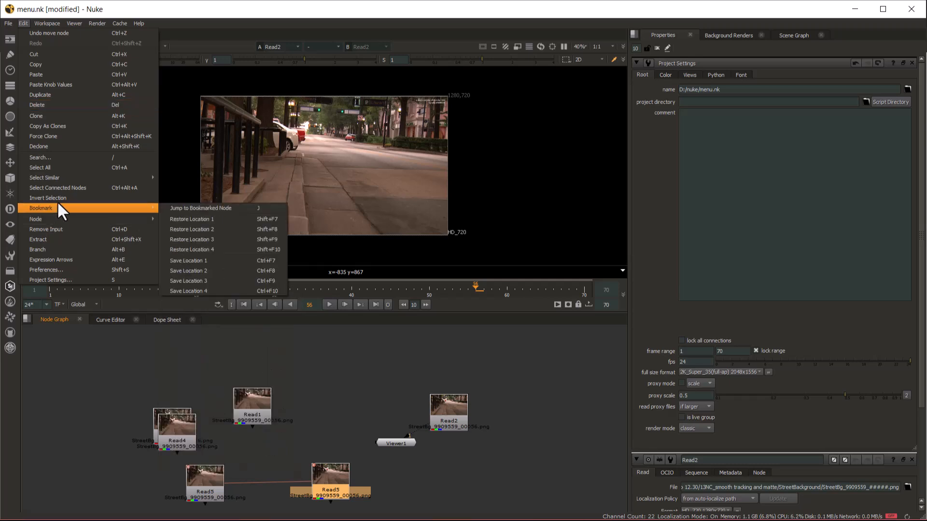
left_click(62, 156)
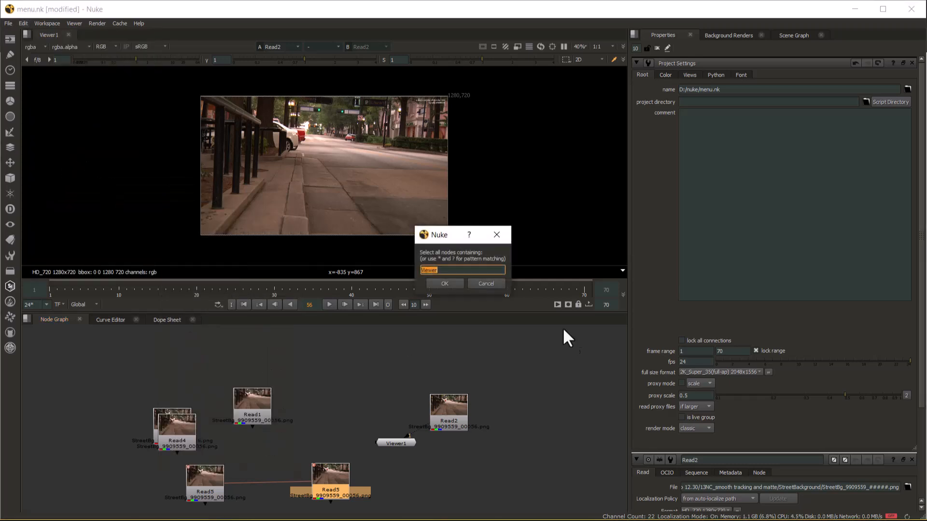
left_click(493, 283)
- Select all nodes in the Node Graph, view the remaining Edit commands and clear the selection
left_click(23, 23)
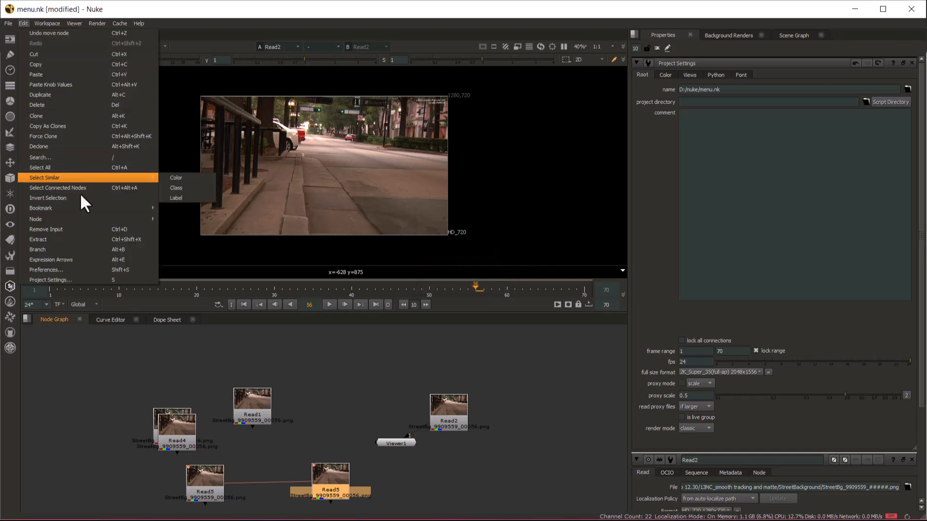
left_click(66, 169)
left_click(23, 23)
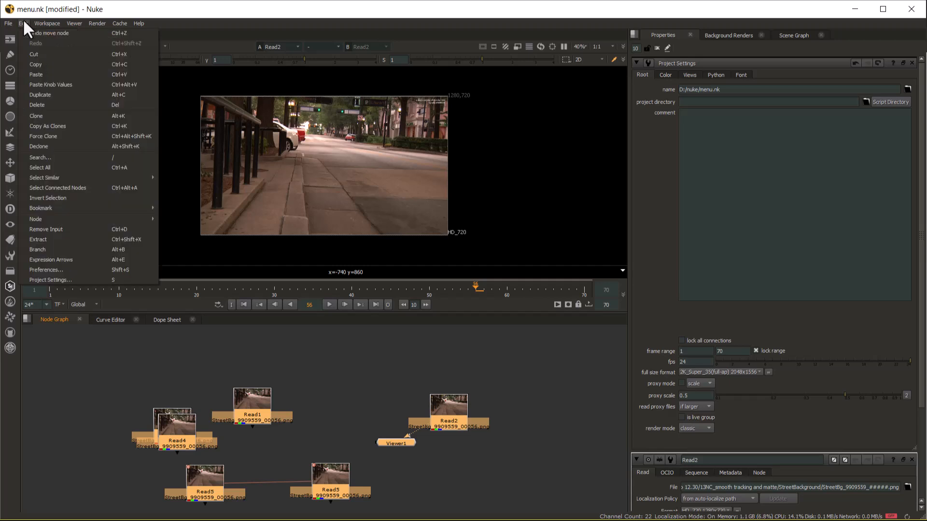
mouse_move(82, 177)
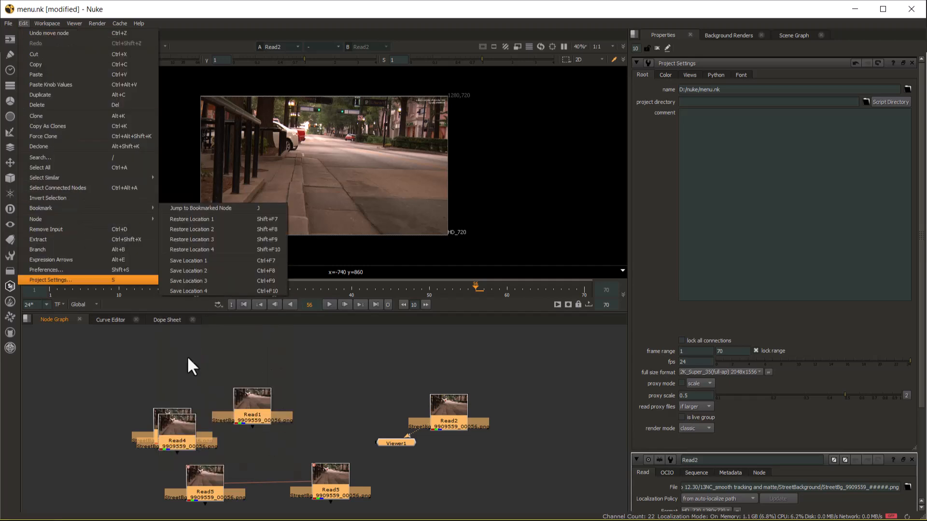
left_click(309, 375)
- Select Read1, extend the selection to all nodes of similar color and clear the selection
left_click(260, 386)
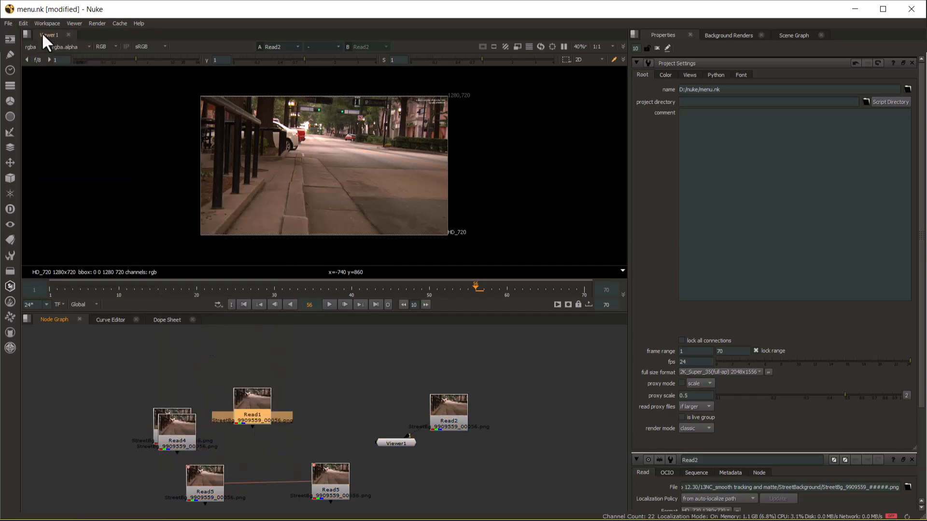
left_click(24, 23)
mouse_move(88, 180)
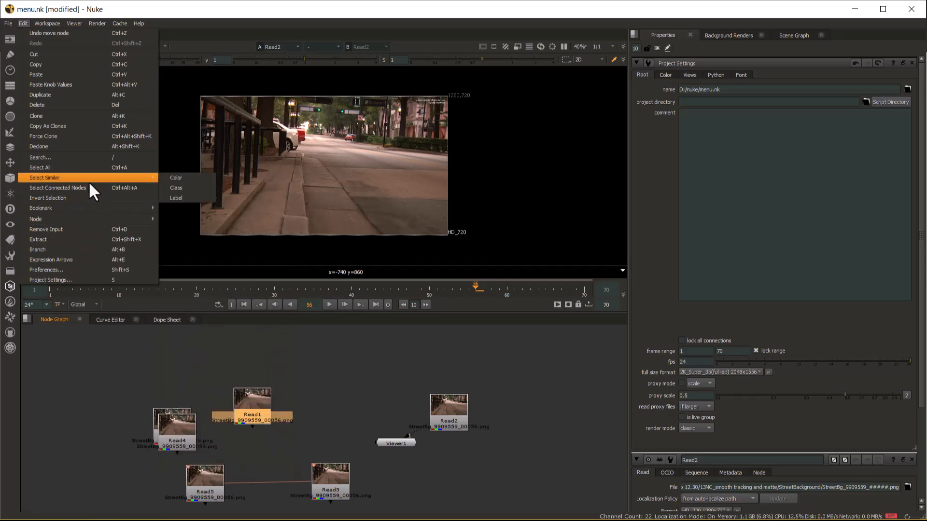
left_click(176, 179)
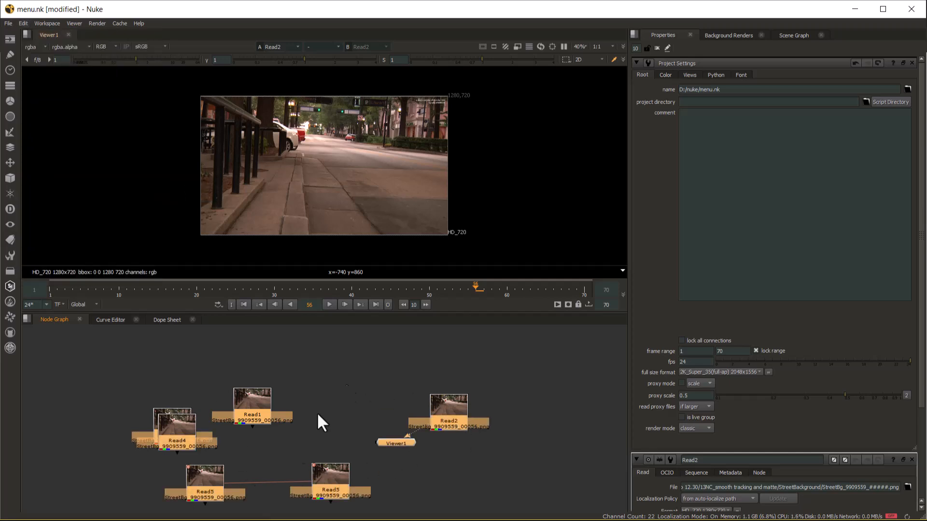
left_click(24, 22)
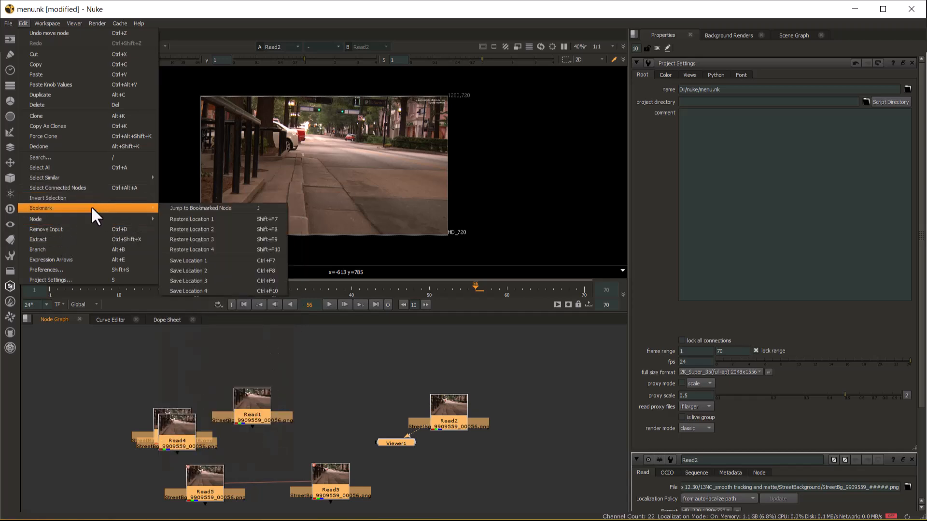
left_click(353, 366)
- Select Read1, invert the selection to the other nodes and deselect everything
left_click(254, 408)
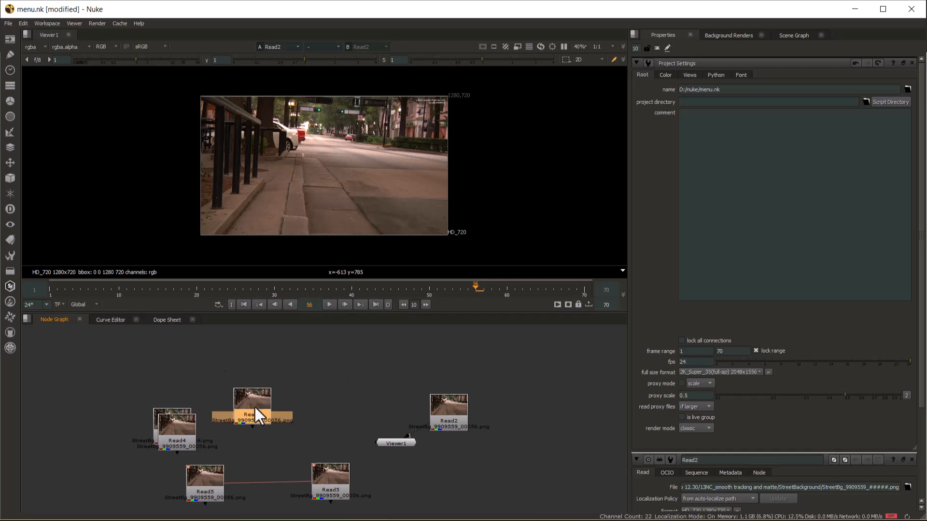
left_click(24, 22)
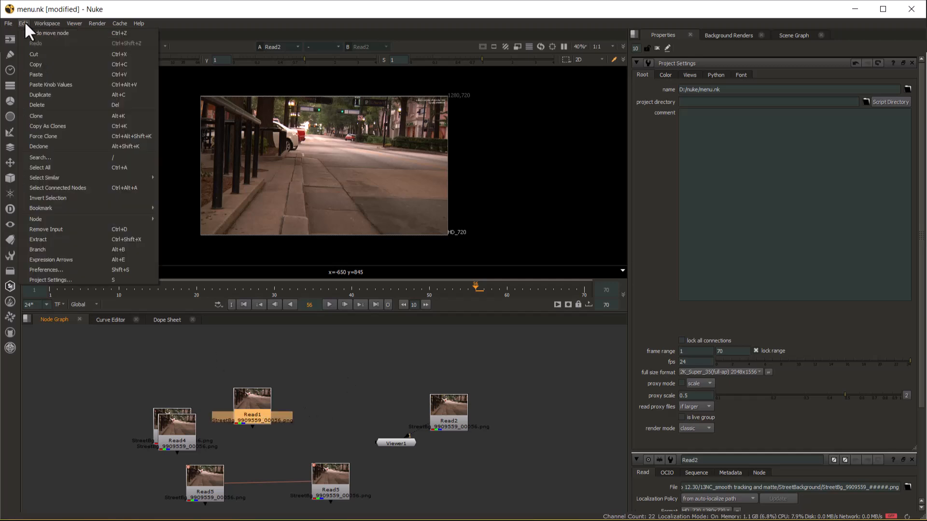
left_click(82, 196)
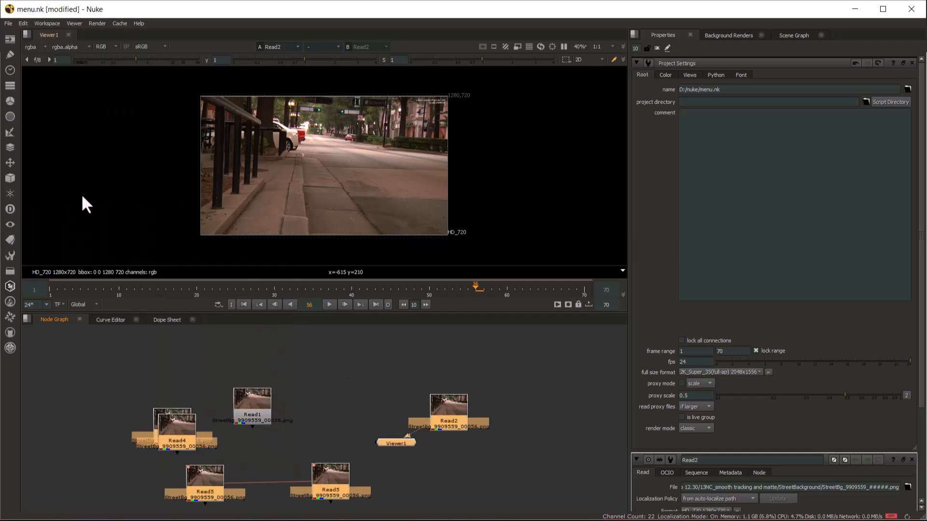
left_click(22, 22)
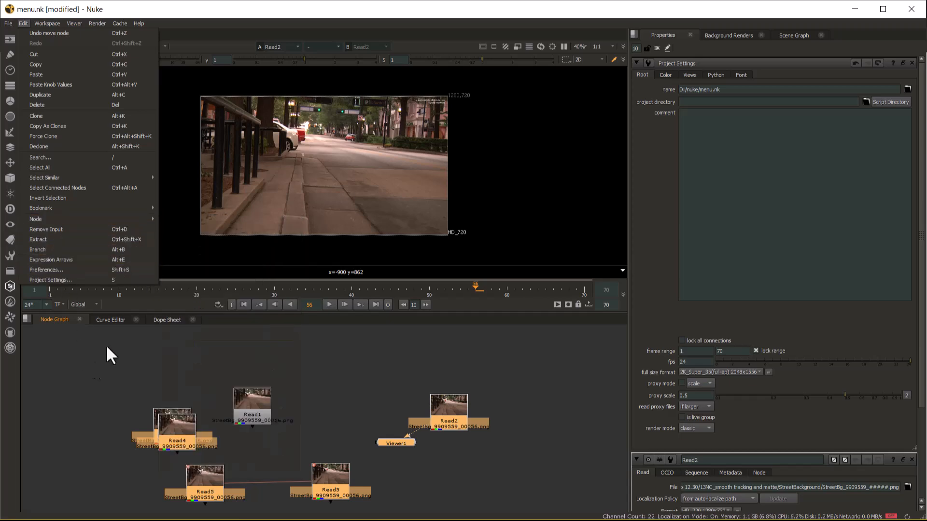
left_click(122, 384)
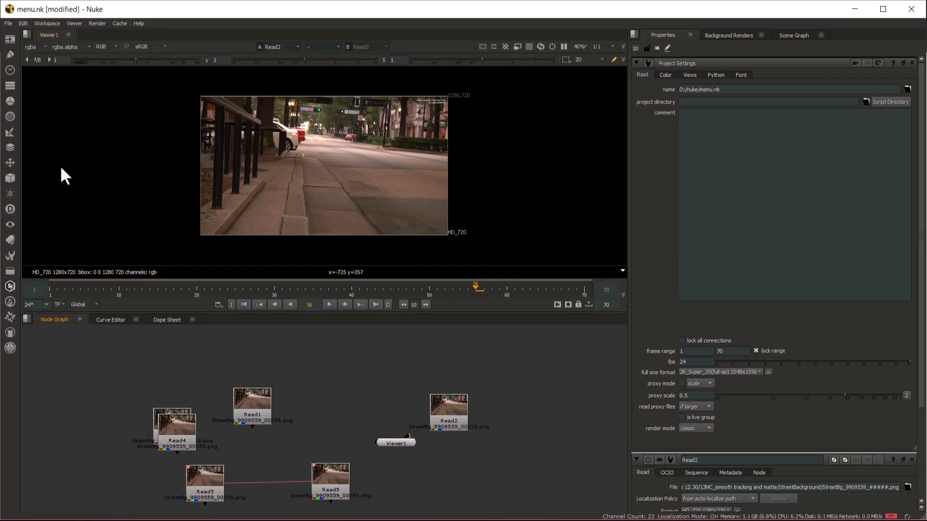
- Switch to the Gemini chat in the browser to read the Menu Bar notes on Workspace, and return to Nuke
key("alt+Tab")
left_click_drag(385, 241, 529, 265)
left_click(529, 265)
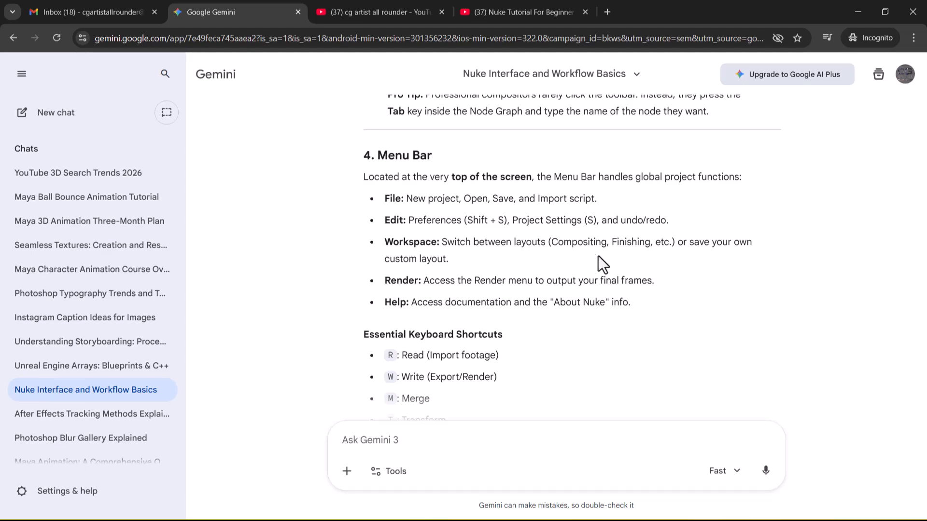
key("alt+Tab")
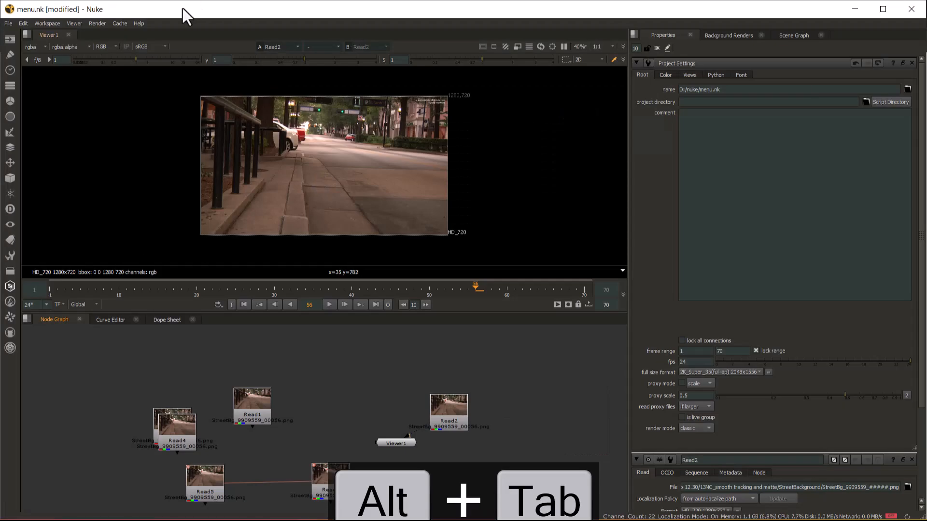
- Load the Compositing workspace, switch to the Large Node Graph workspace and examine its enlarged node area
left_click(44, 23)
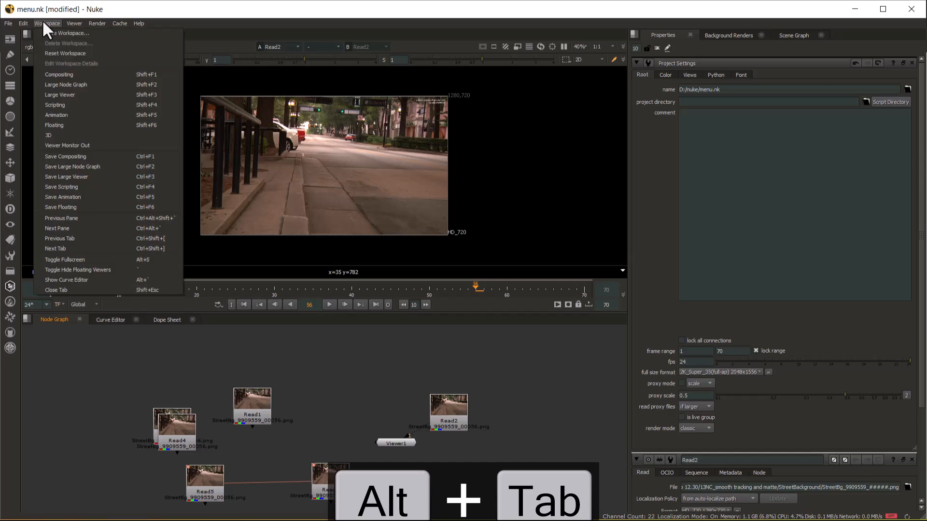
left_click(76, 77)
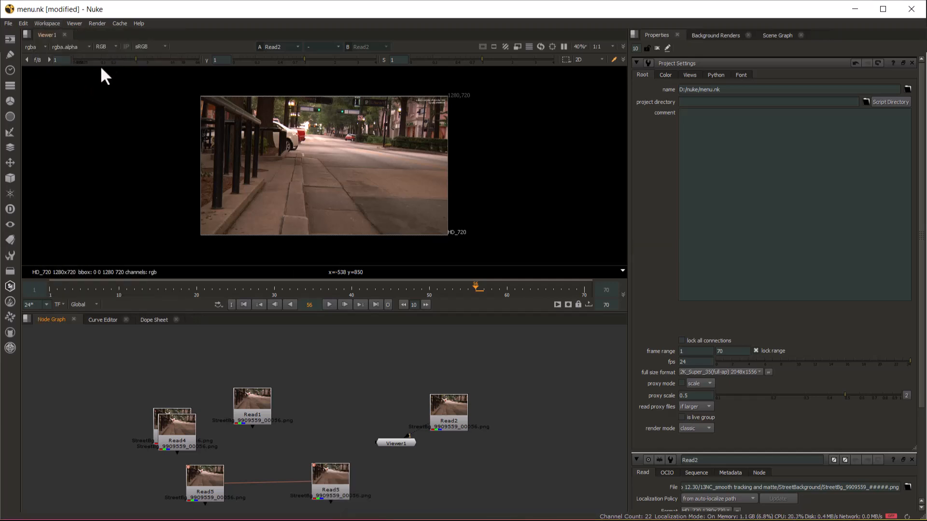
left_click(40, 23)
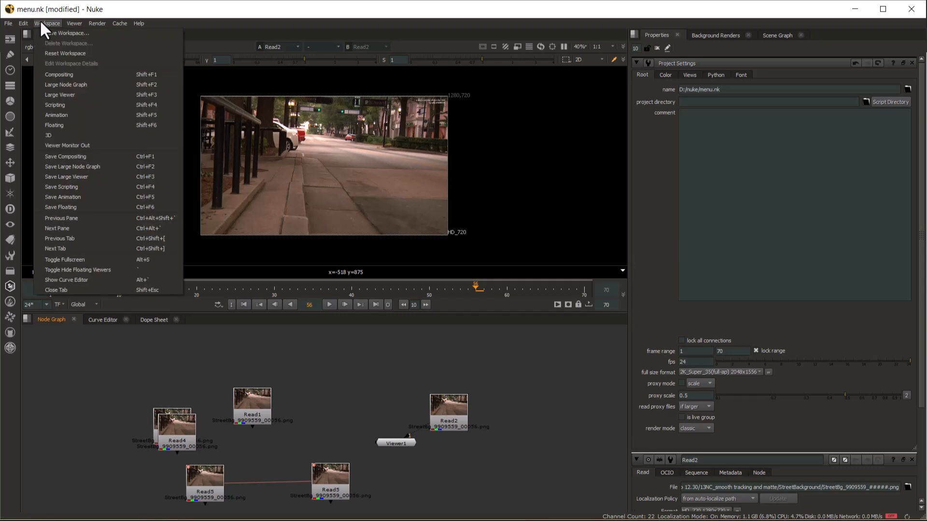
left_click(76, 86)
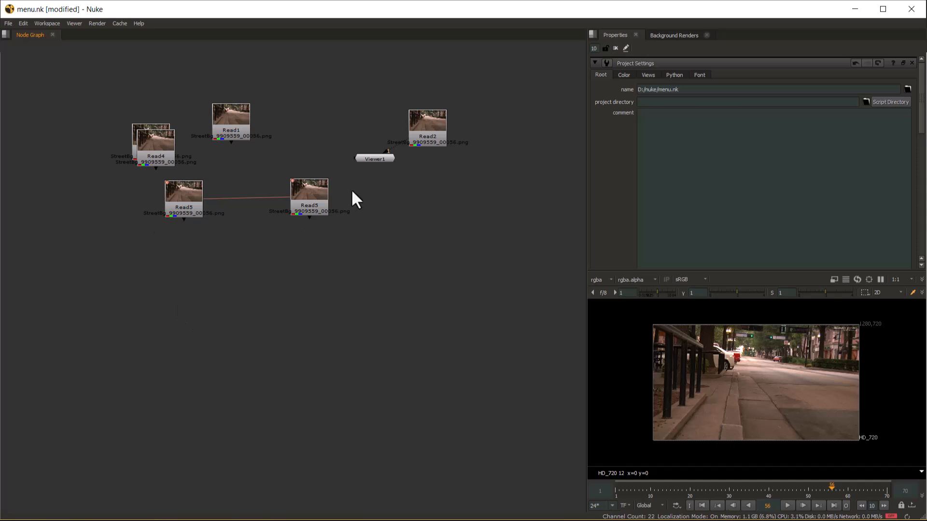
scroll(170, 198, "up", 2)
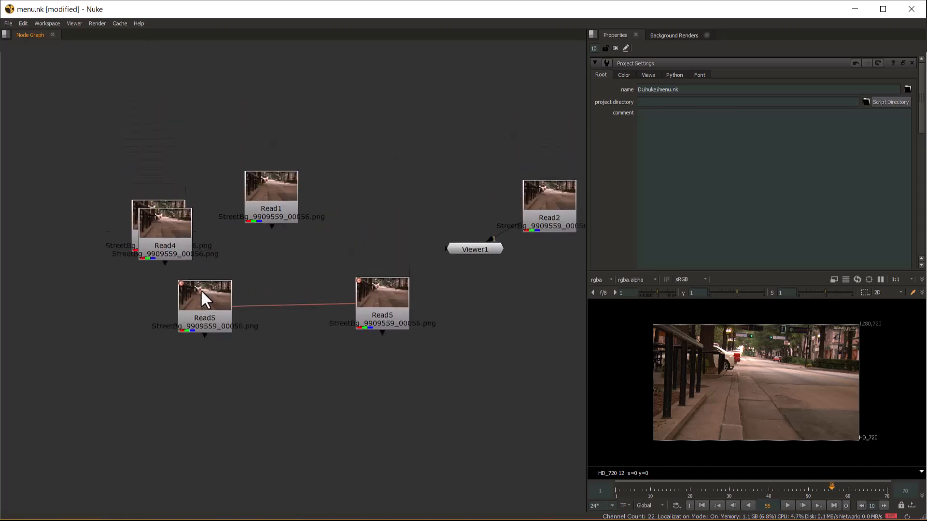
- Switch to the Scripting workspace and on to the Animation workspace to examine their layouts
left_click(42, 20)
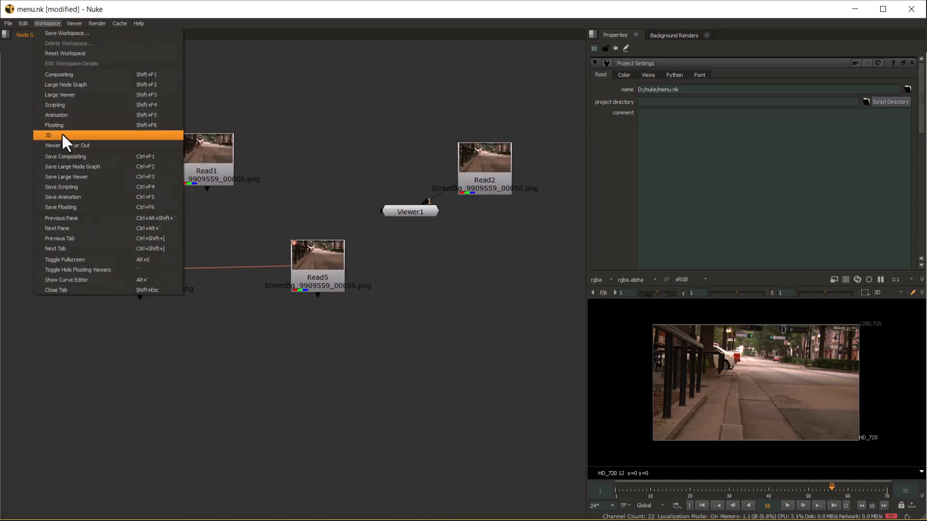
left_click(68, 104)
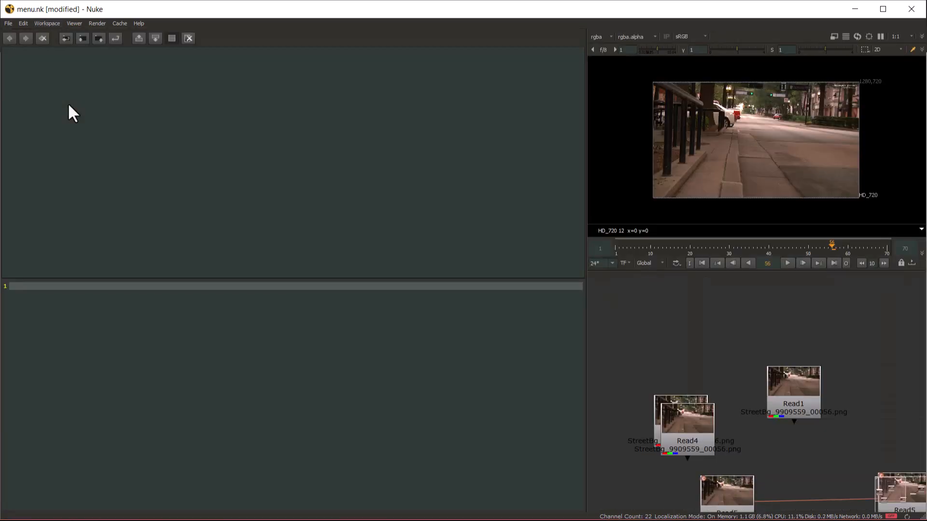
left_click(46, 23)
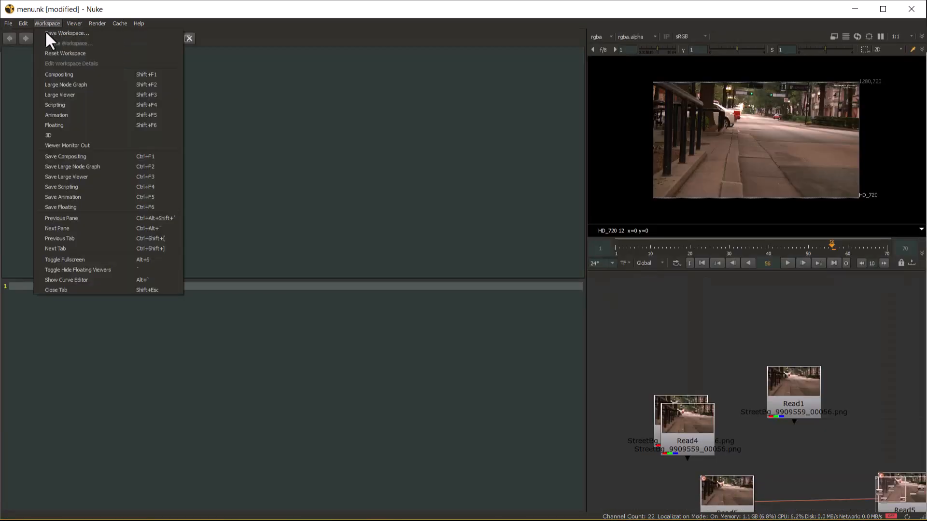
left_click(72, 115)
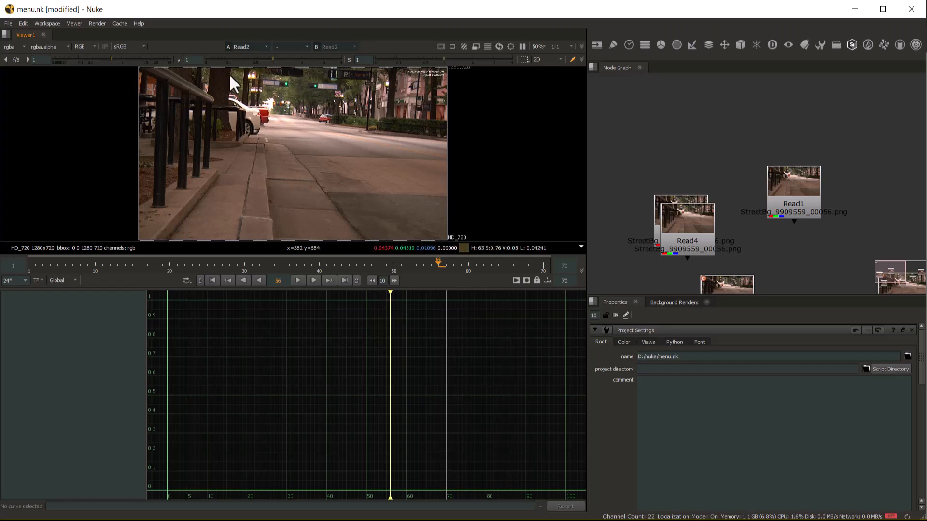
- Switch to the Floating workspace and move the floating viewer window up and to the right, clear of Viewer1
left_click(47, 23)
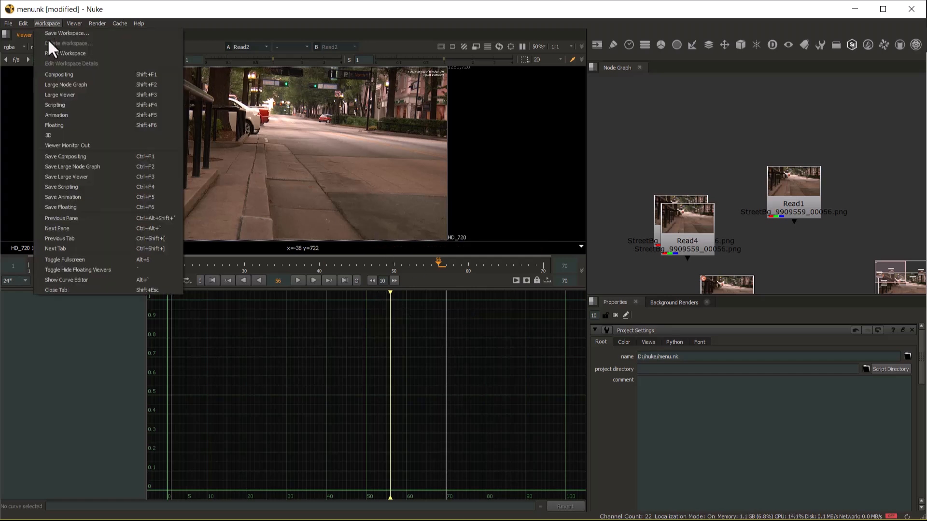
left_click(70, 125)
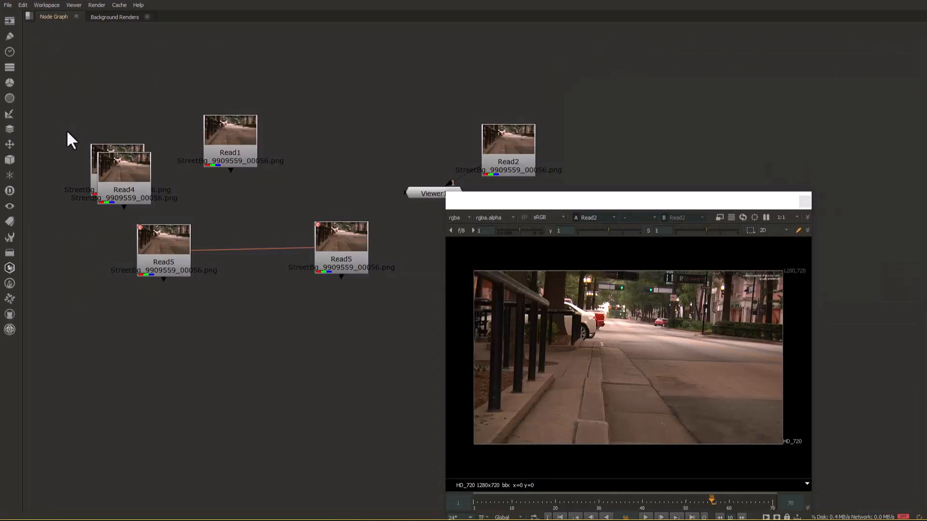
left_click_drag(625, 201, 678, 133)
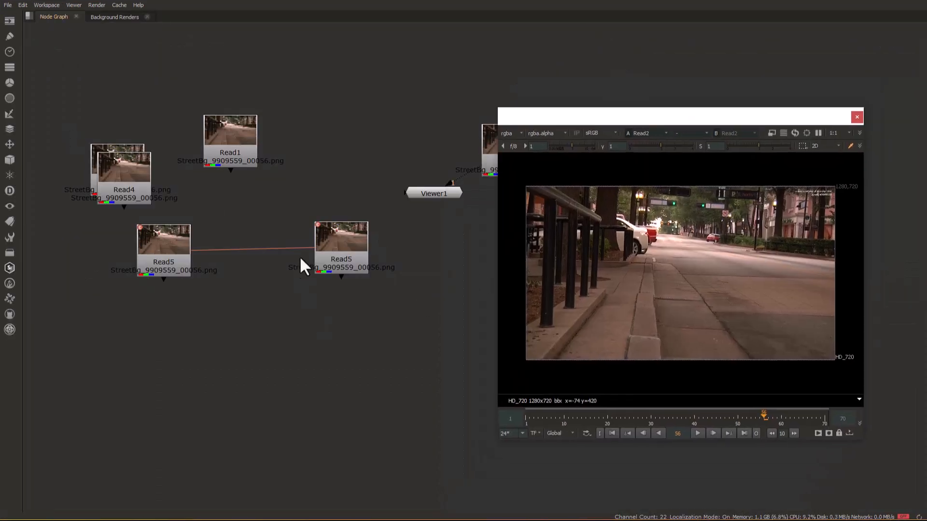
- Move the connected Read5 clone down and Read1 to the right, and display Read1 in Viewer1
left_click_drag(339, 247, 294, 338)
left_click_drag(235, 156, 297, 155)
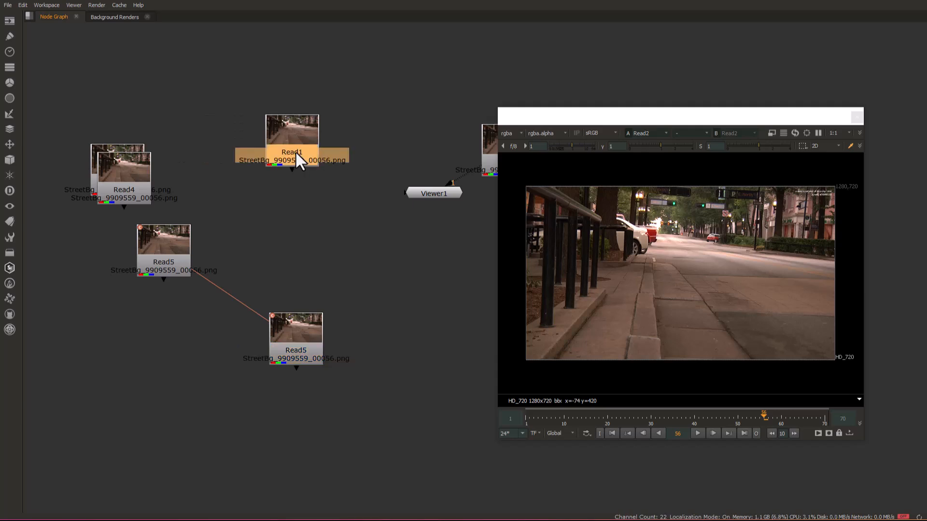
key("1")
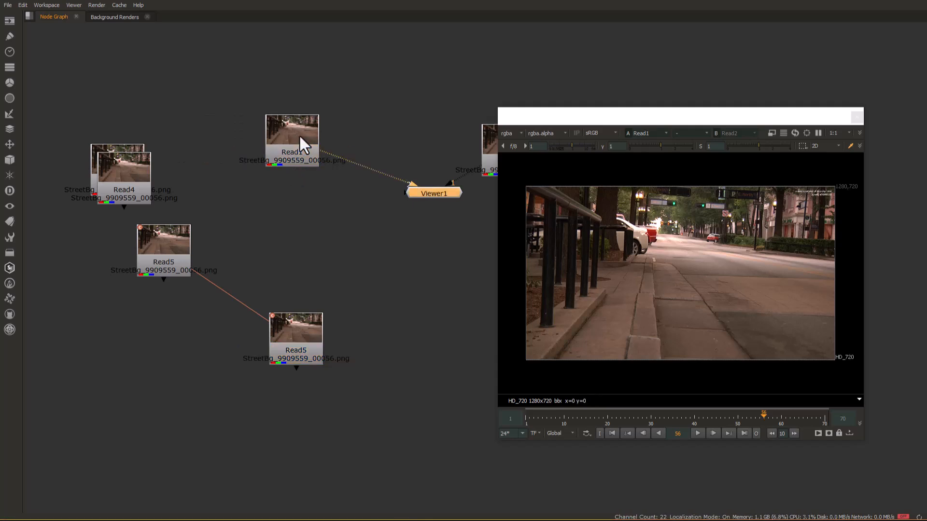
- Switch to the 3D workspace and on to the Viewer Monitor Out workspace to examine their layouts
left_click(50, 6)
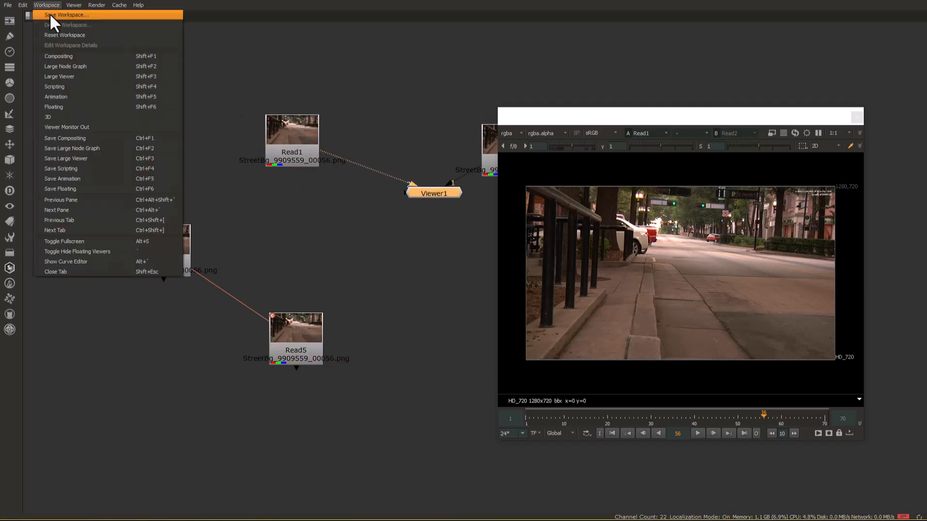
left_click(71, 116)
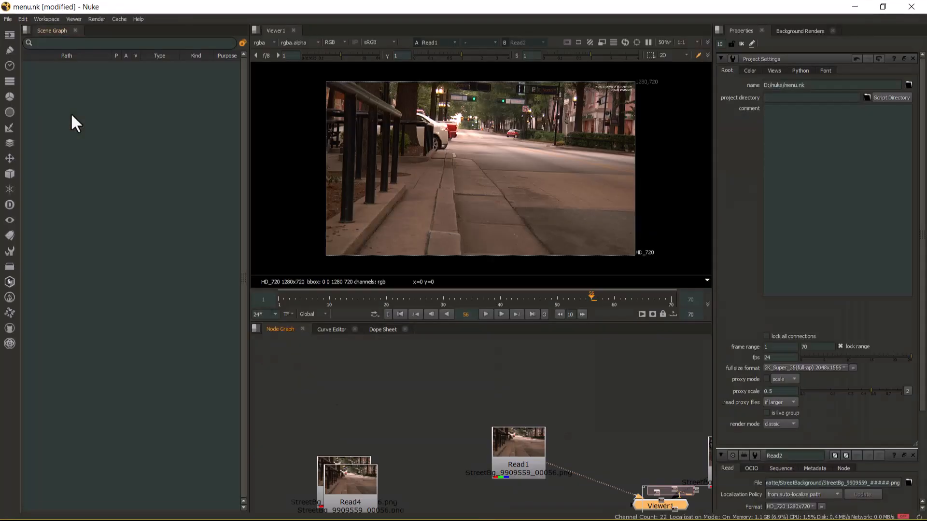
left_click(20, 19)
mouse_move(47, 19)
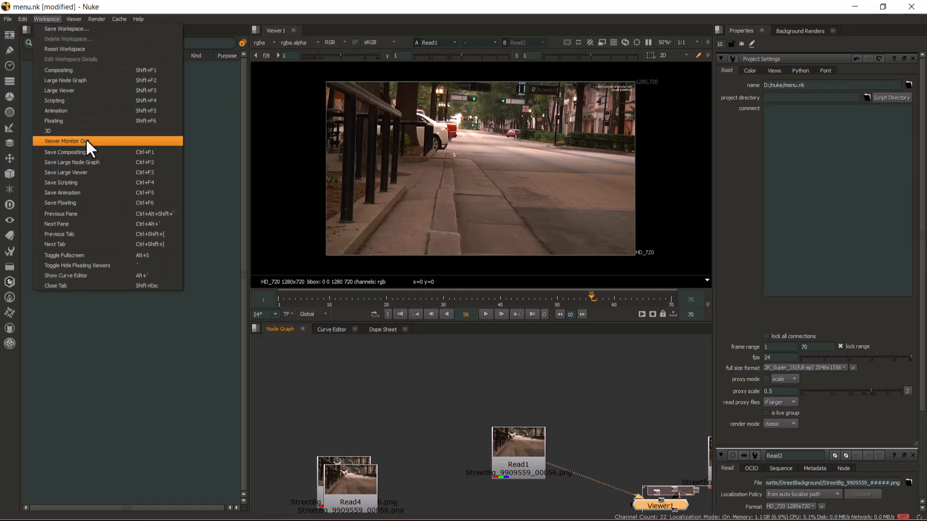
left_click(66, 141)
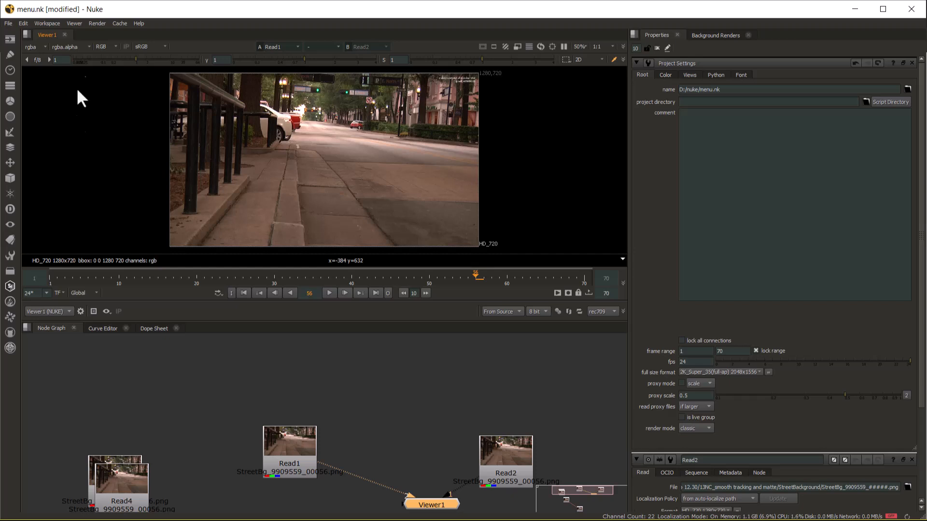
- Cycle through the Compositing, Large Node Graph, Large Viewer, Scripting, Animation and Floating workspaces, and return to Compositing
left_click(48, 24)
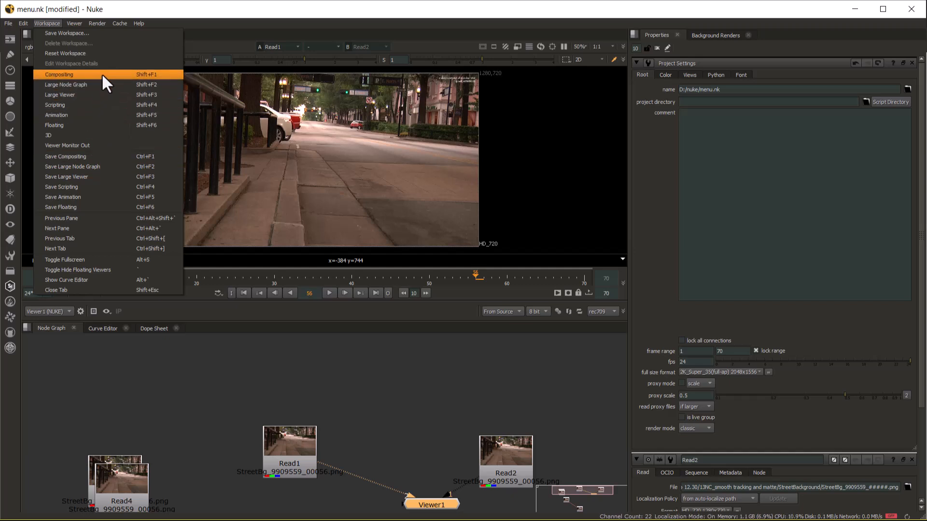
left_click(333, 369)
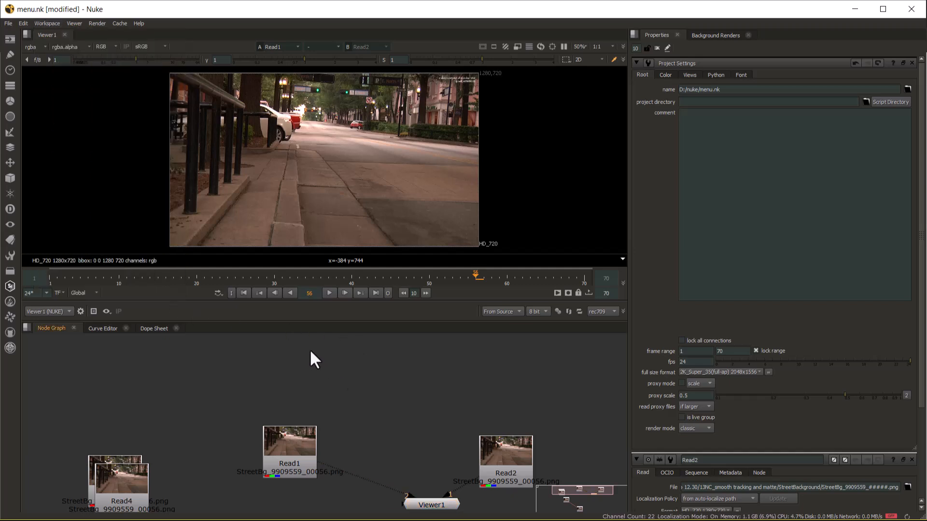
key("shift+F1")
key("shift+F2")
key("shift+F3")
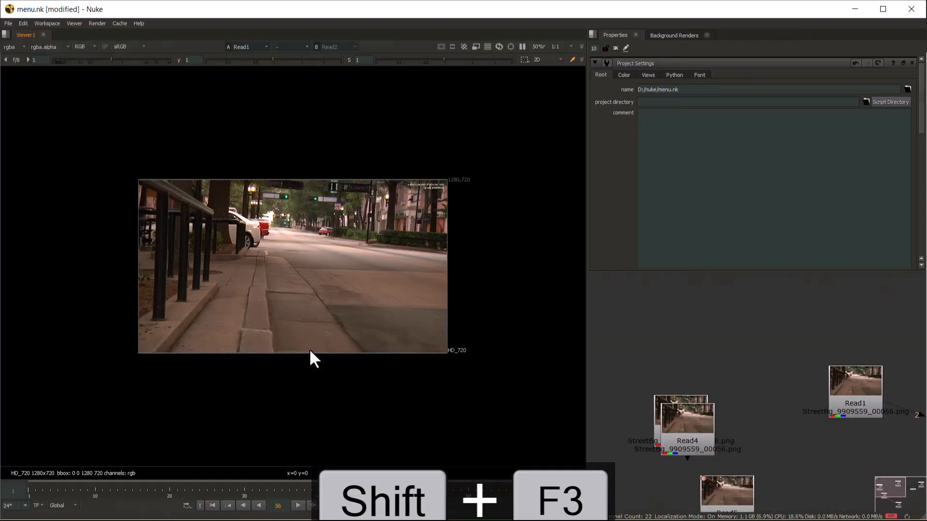
key("shift+F4")
key("shift+F5")
key("shift+F6")
key("shift+F7")
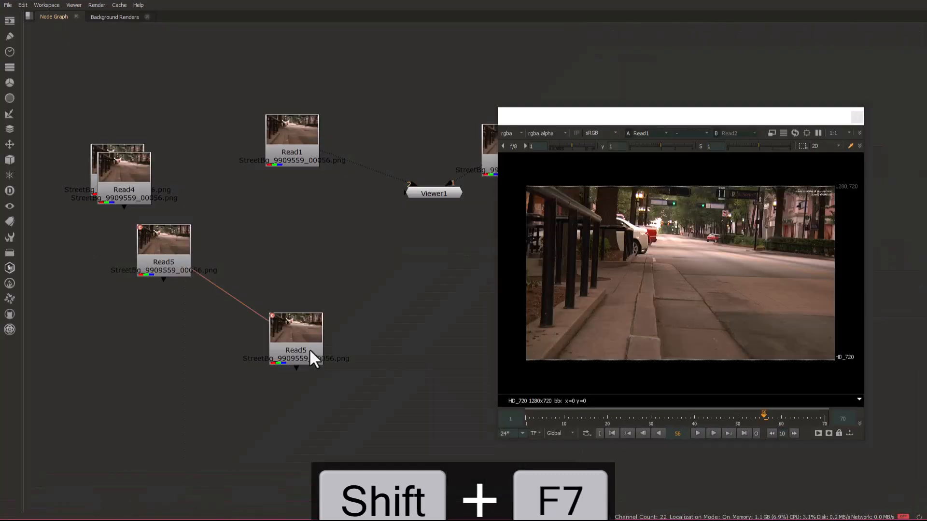
key("shift+F1")
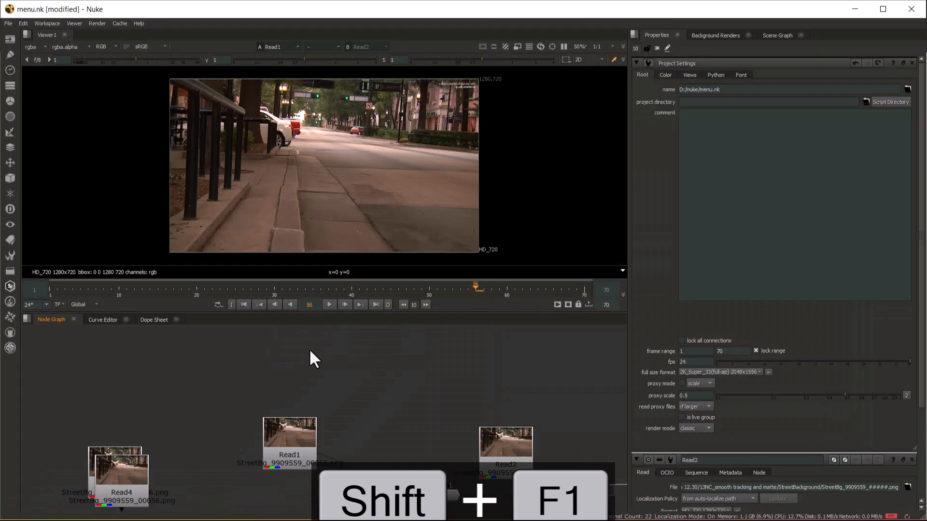
- Dock the Properties panel in the viewer pane, move it into the Node Graph pane beside Dope Sheet, and view the workspace commands
left_click(44, 22)
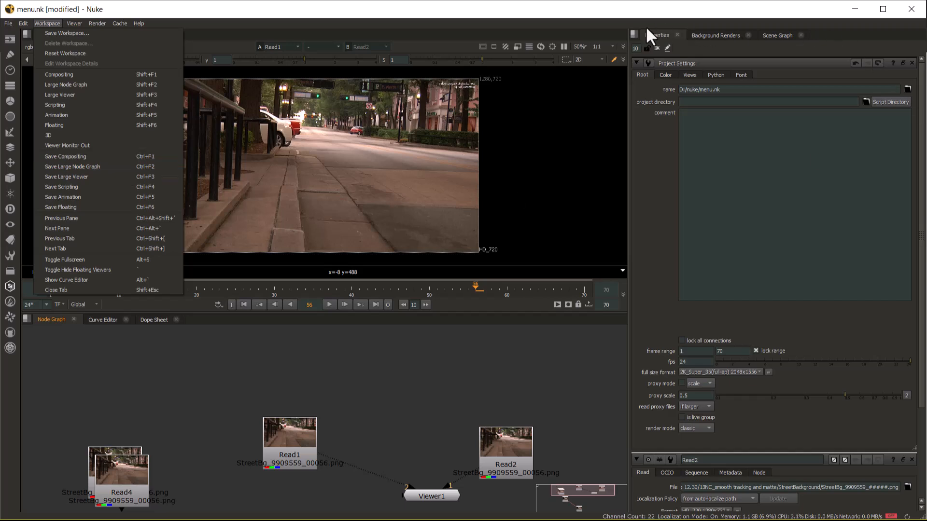
left_click_drag(654, 34, 628, 179)
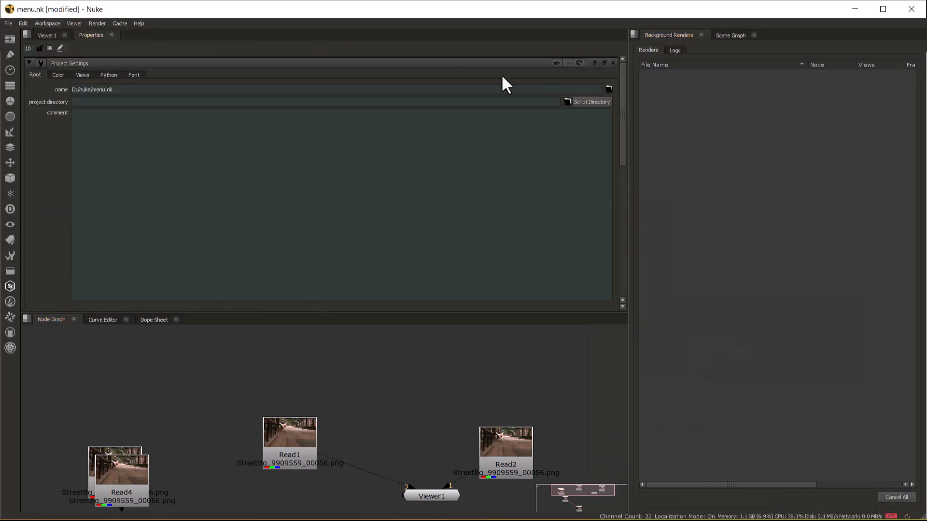
left_click_drag(86, 36, 155, 349)
left_click(46, 23)
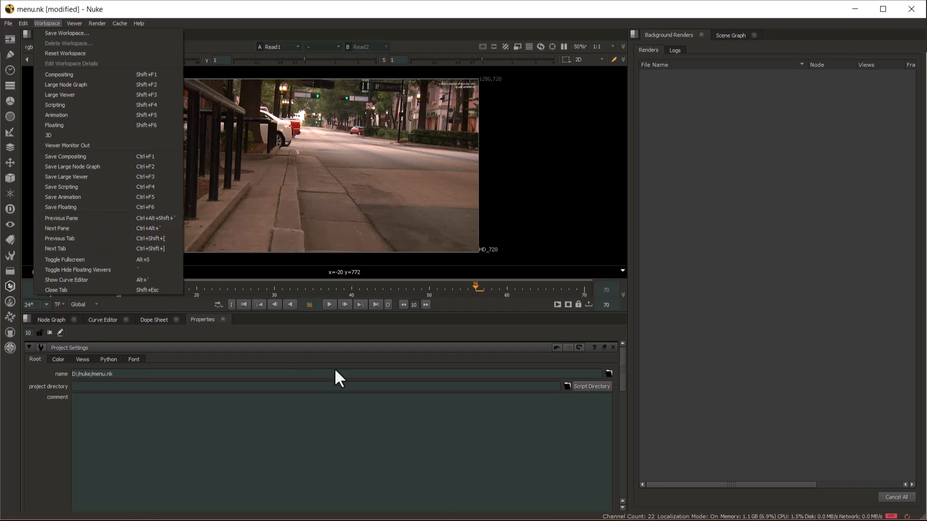
- Move Read2 up in the Node Graph and insert a Transform node between it and Viewer1
left_click(50, 320)
middle_click_drag(461, 432, 453, 500)
left_click_drag(441, 424, 444, 397)
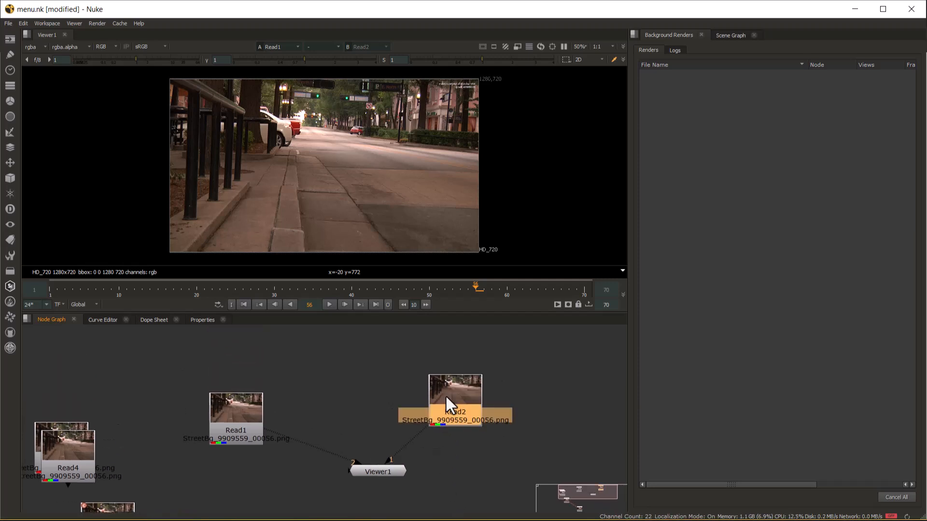
key("Tab")
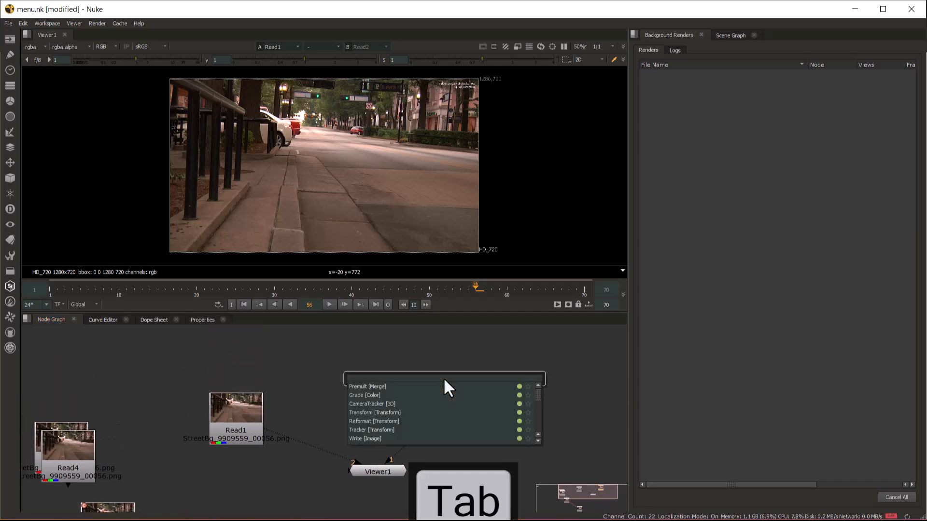
type("n")
key("BackSpace")
type("tras")
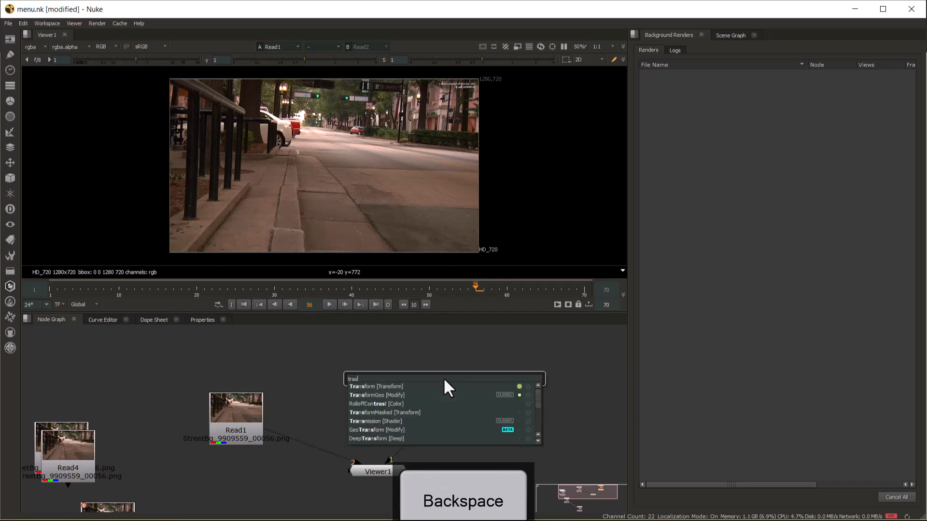
left_click(360, 387)
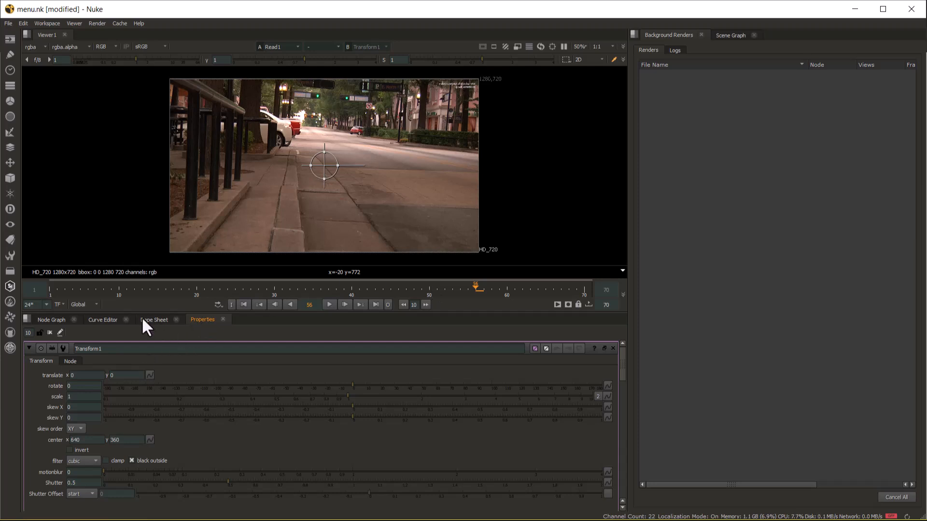
- Return to the Node Graph, move Read2 up and align Transform1 directly beneath it
left_click(51, 319)
left_click_drag(451, 395, 439, 373)
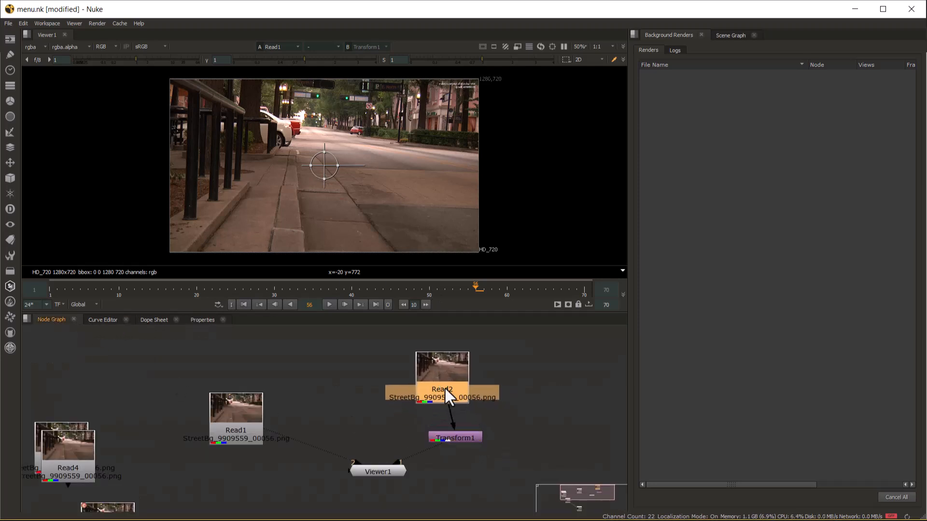
mouse_move(457, 437)
left_mouse_down()
mouse_move(427, 426)
mouse_move(453, 424)
left_mouse_up()
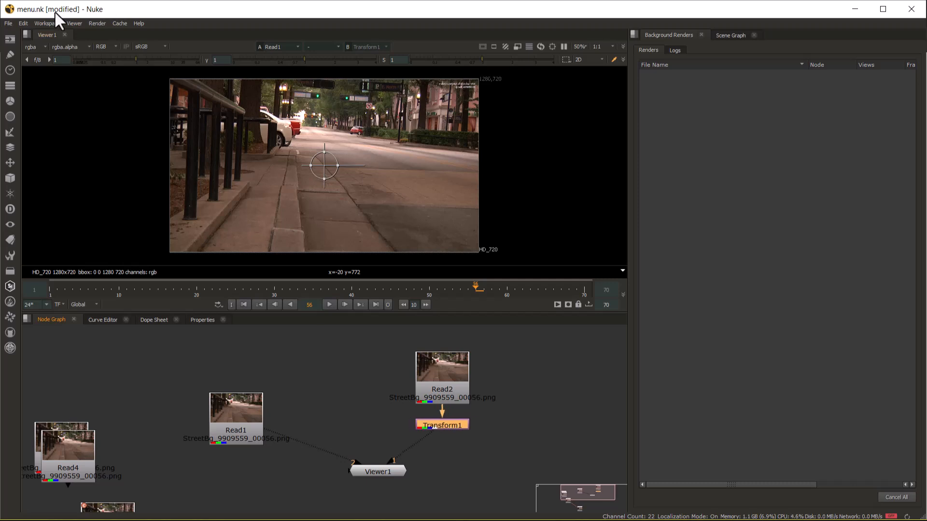
- Run the Previous Pane command and the Next Pane command to move the focus between panes
left_click(41, 24)
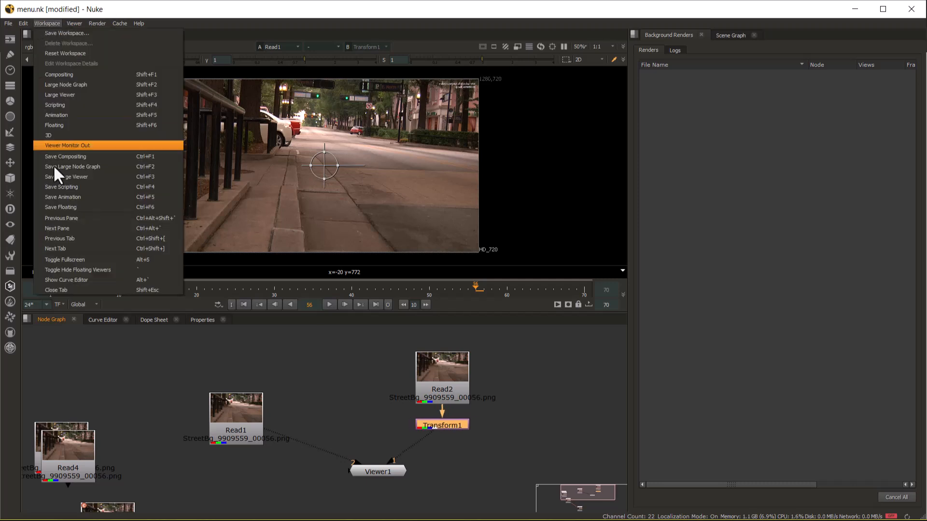
left_click(97, 219)
left_click(51, 23)
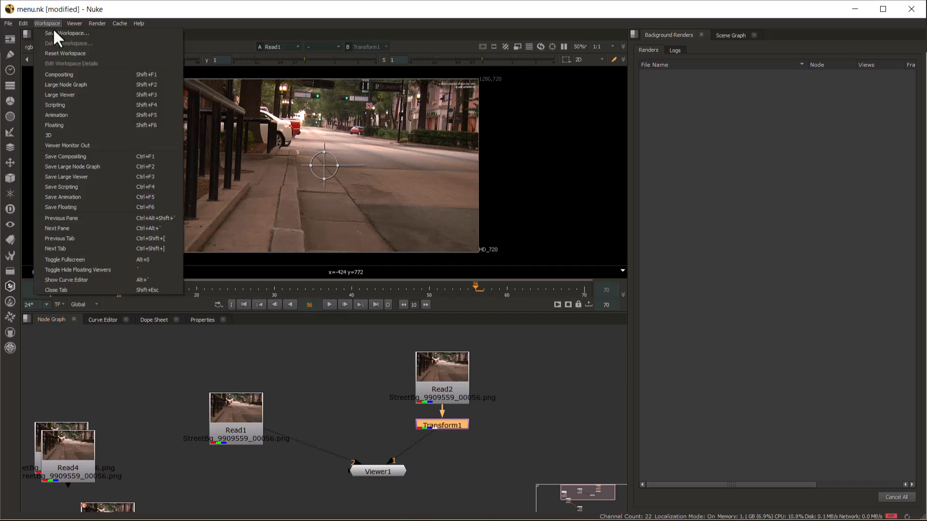
left_click(100, 229)
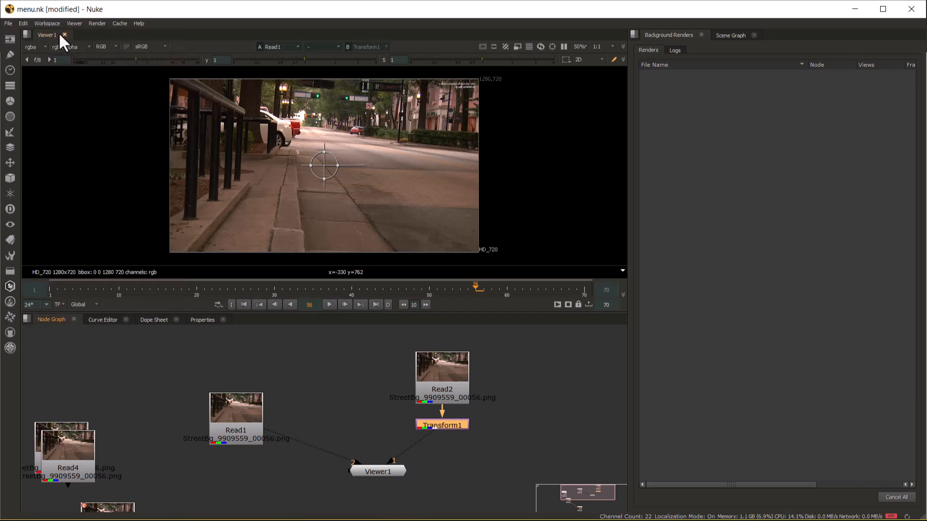
- Advance the Node Graph pane to its next tab, Curve Editor, and toggle the workspace to fullscreen
left_click(47, 23)
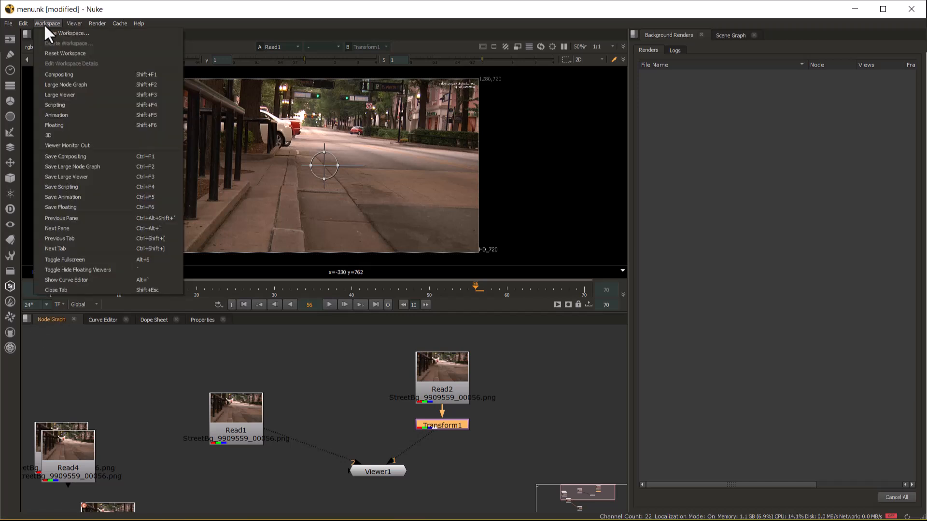
left_click(117, 246)
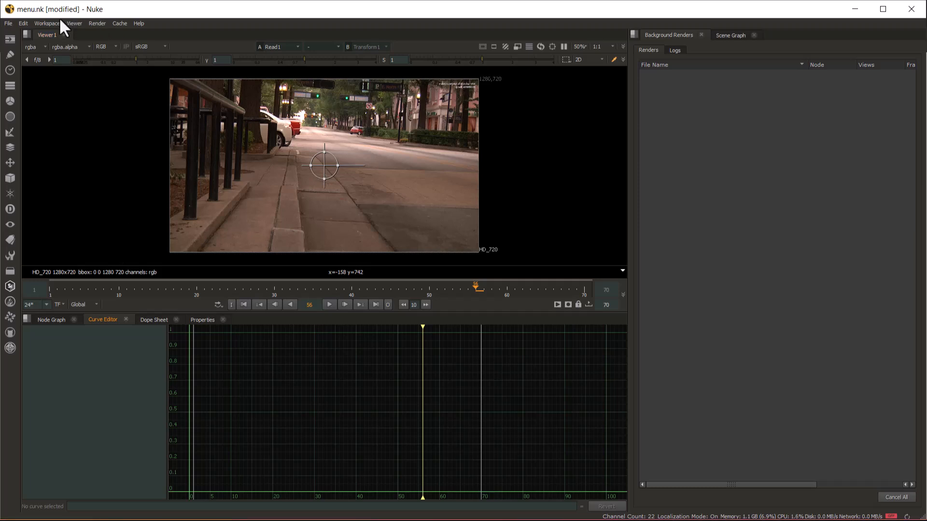
left_click(47, 24)
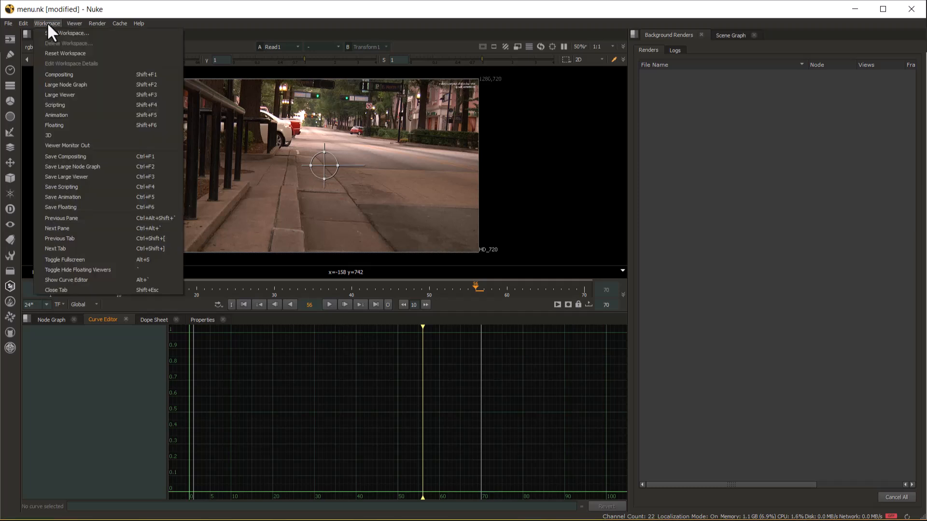
left_click(86, 259)
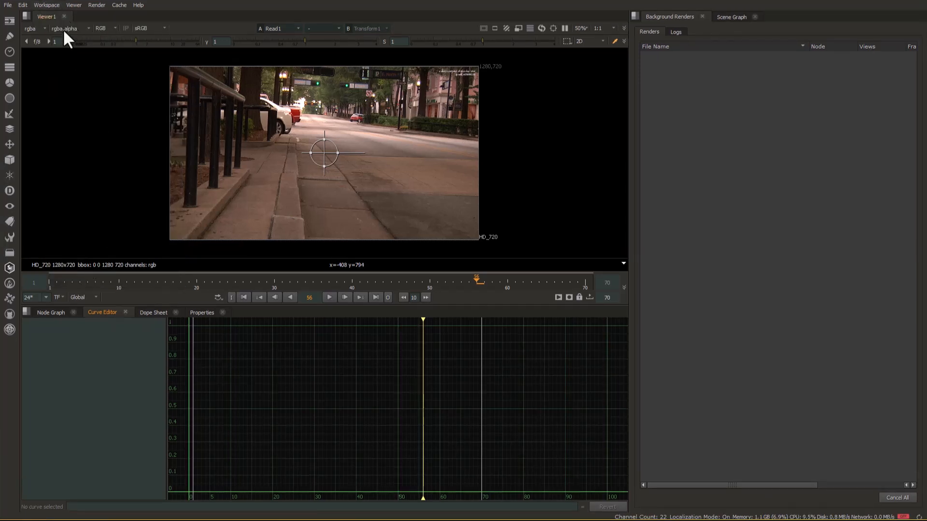
- Run the Toggle Hide Floating Viewers command and the Show Curve Editor command
left_click(46, 5)
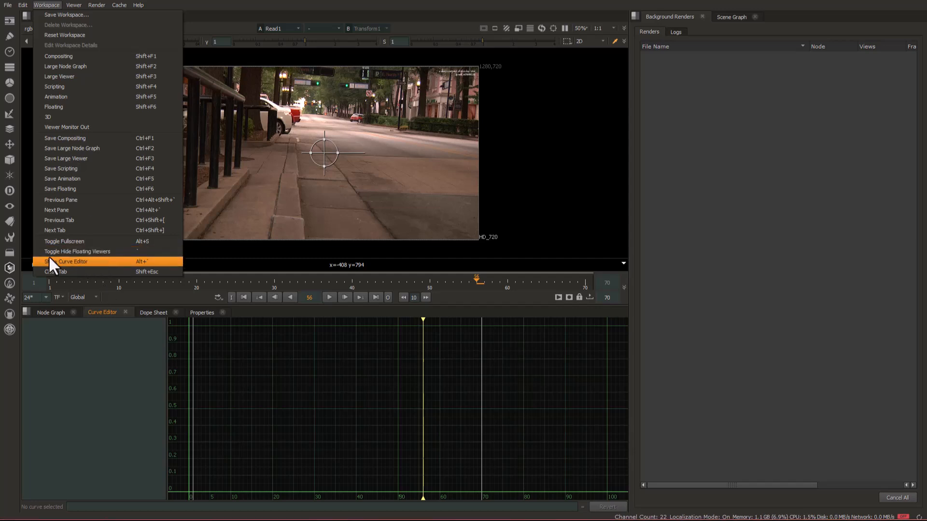
left_click(91, 251)
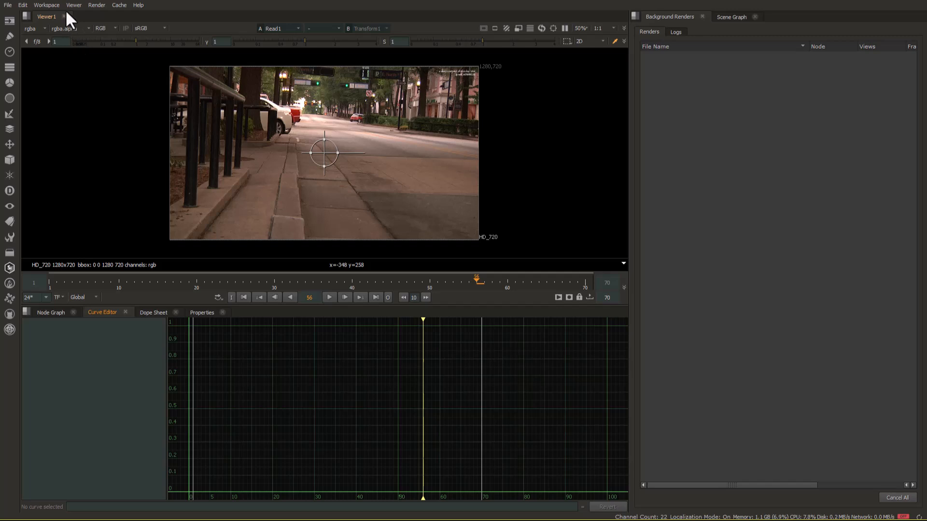
left_click(49, 3)
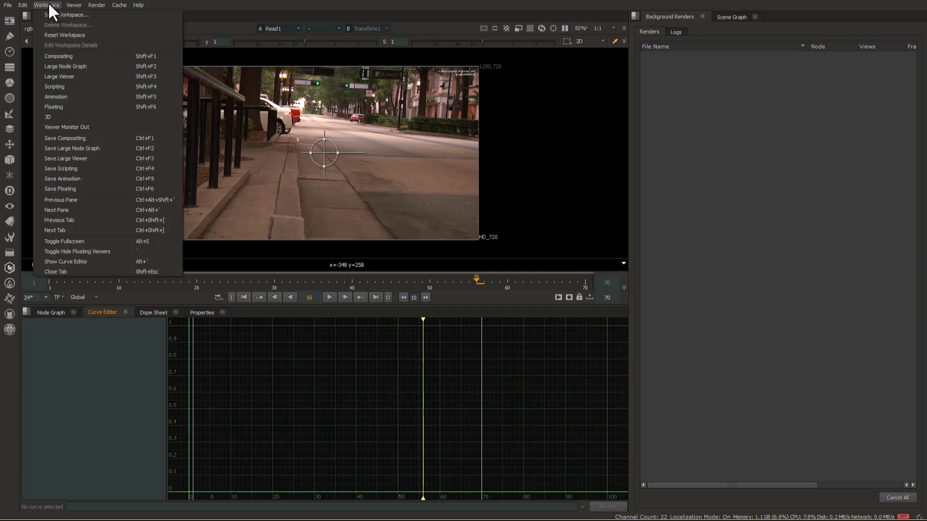
left_click(114, 262)
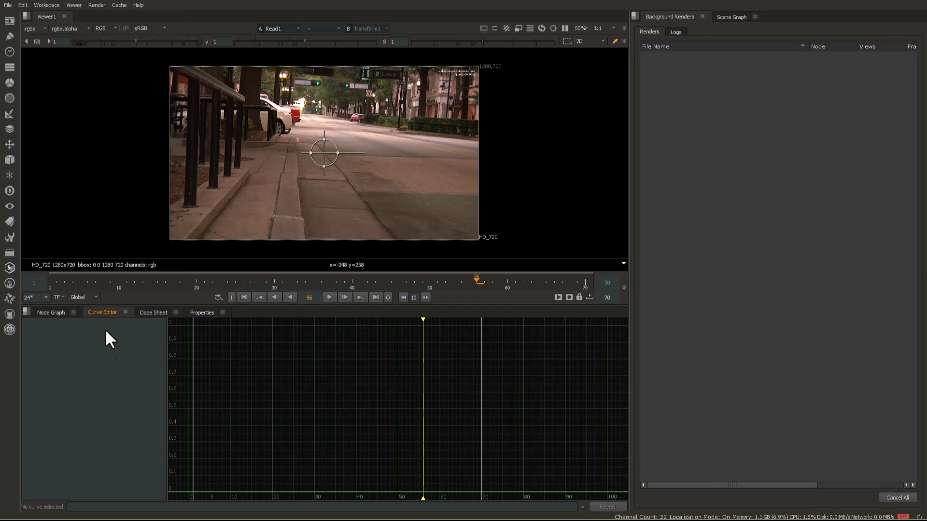
- Close the Curve Editor, Node Graph, Dope Sheet, Properties, Background Renders and Scene Graph tabs with the Close Tab command
left_click(46, 5)
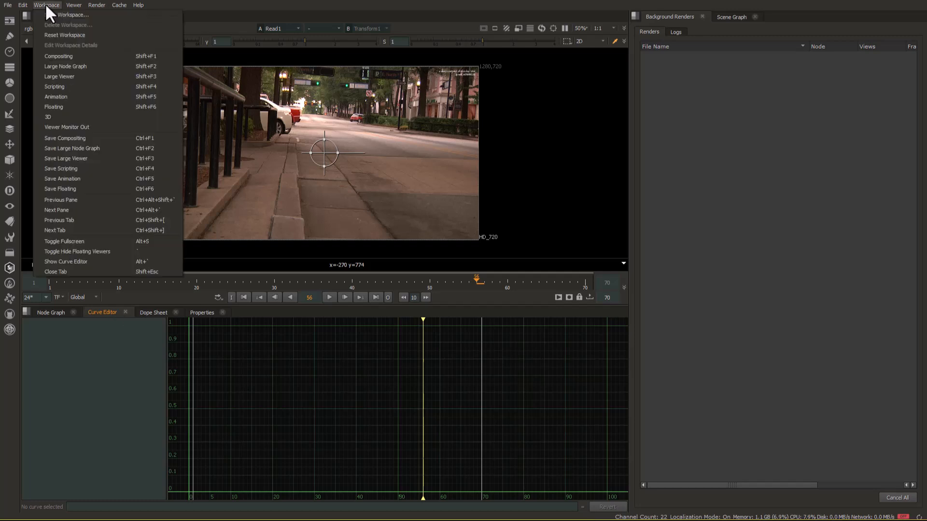
left_click(90, 268)
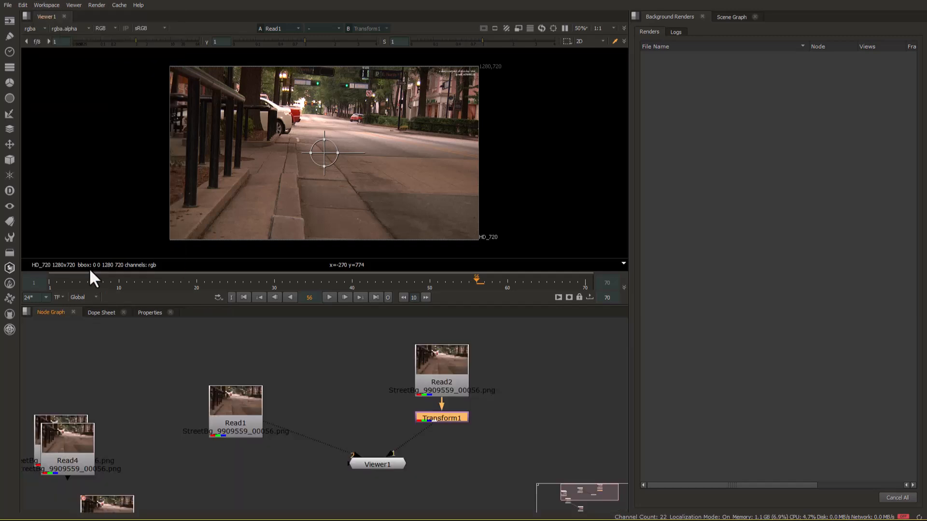
left_click(47, 5)
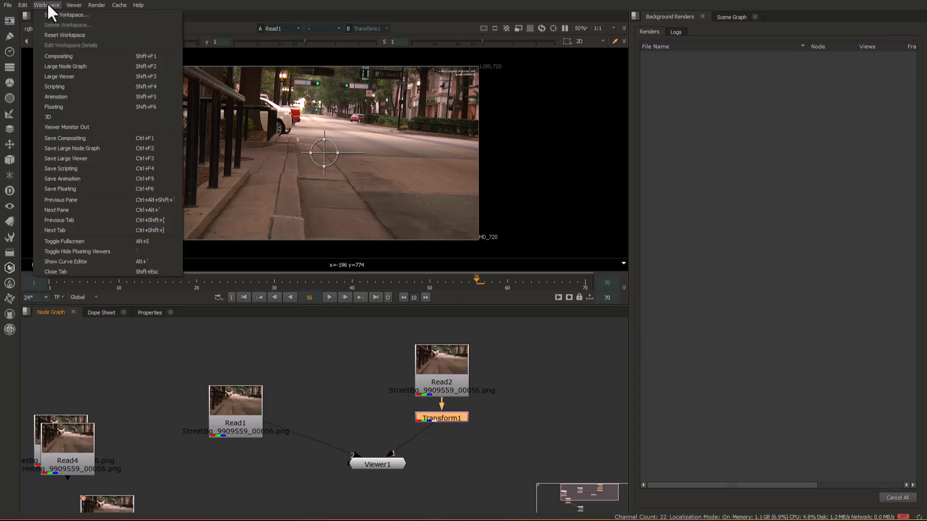
left_click(85, 274)
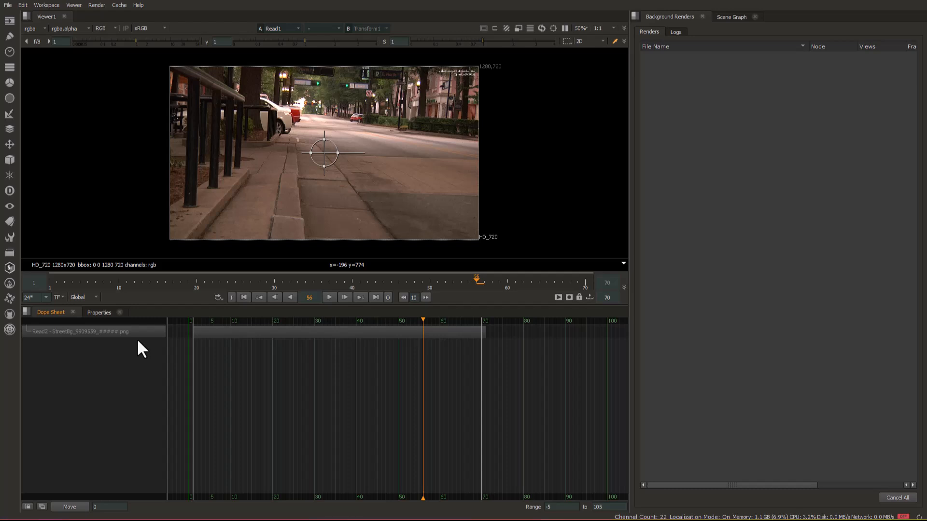
key("shift+Escape")
key("shift+Escape")
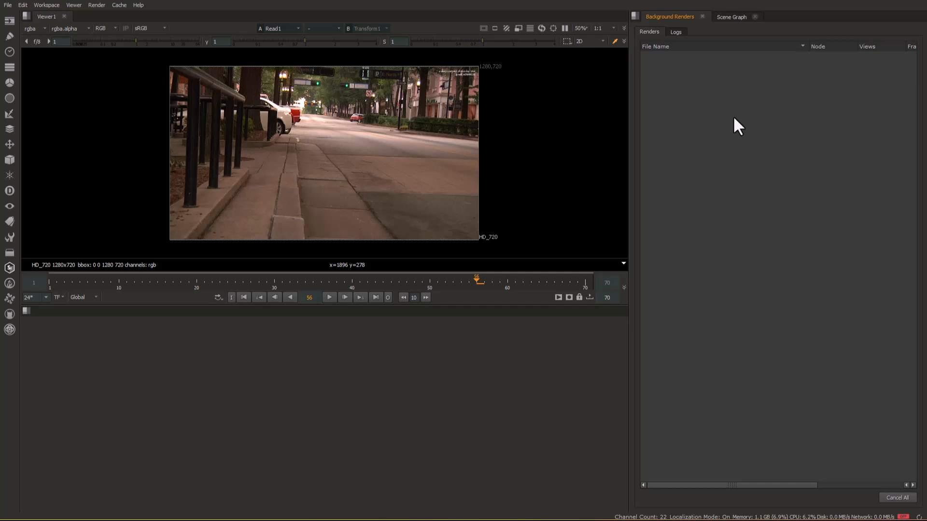
key("shift+Escape")
key("shift+Escape")
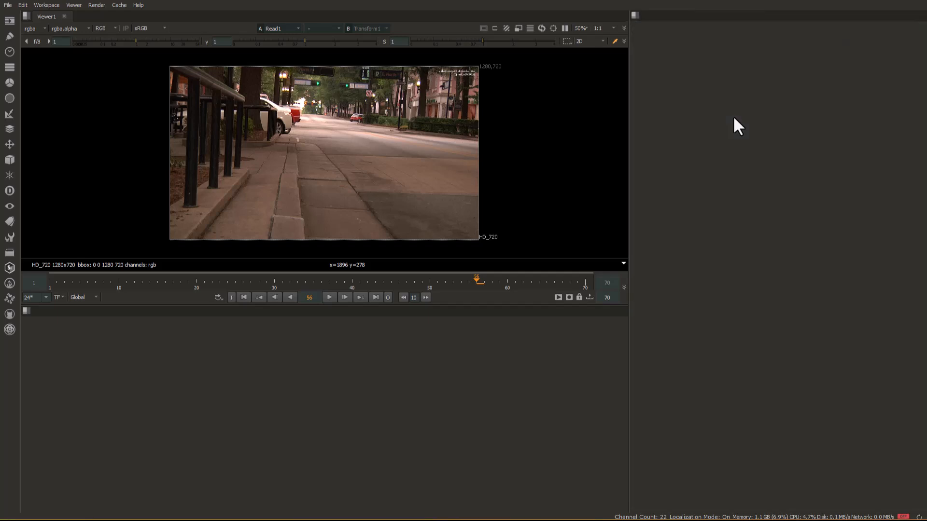
key("shift+Escape")
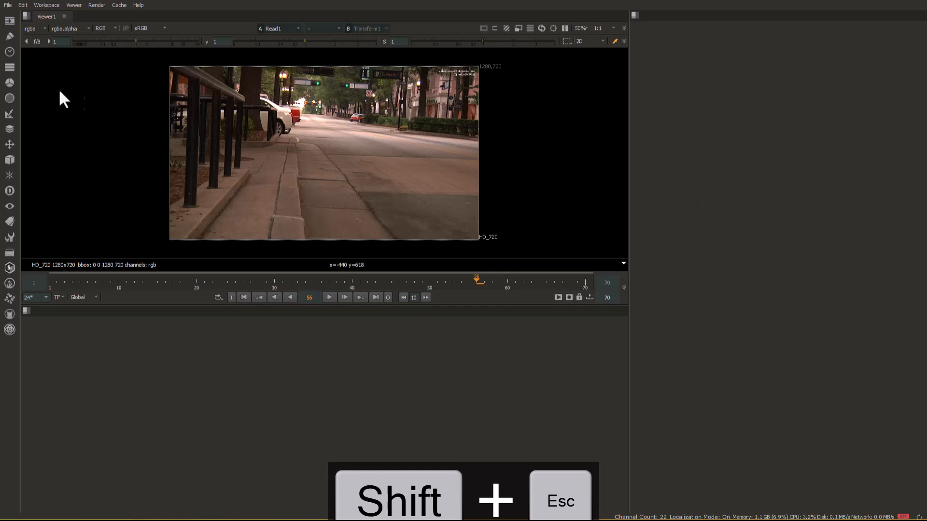
- Try to restore the closed panels with the Compositing layout, and reset the workspace
left_click(46, 5)
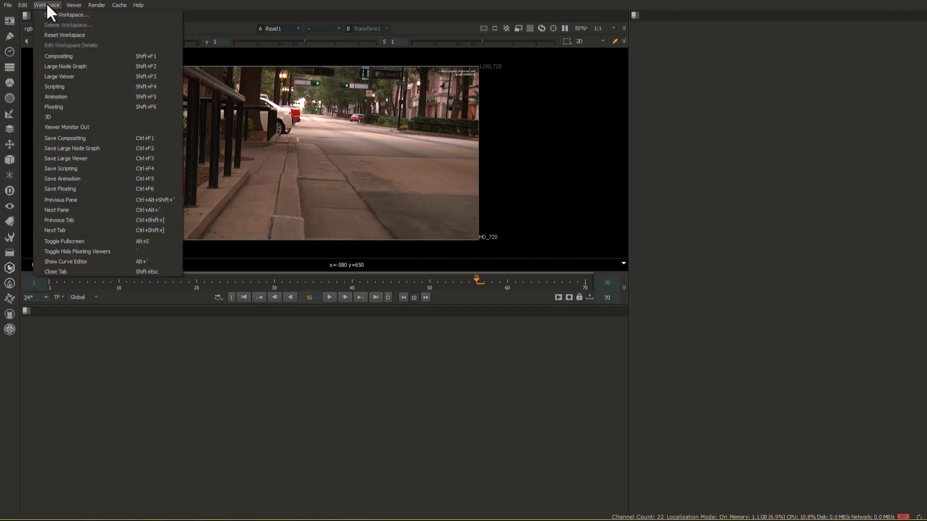
left_click(89, 56)
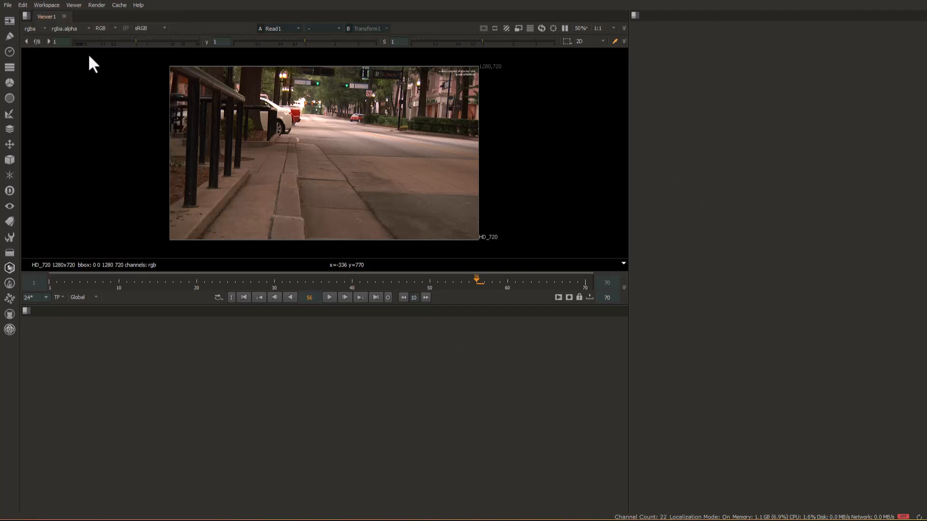
left_click(47, 5)
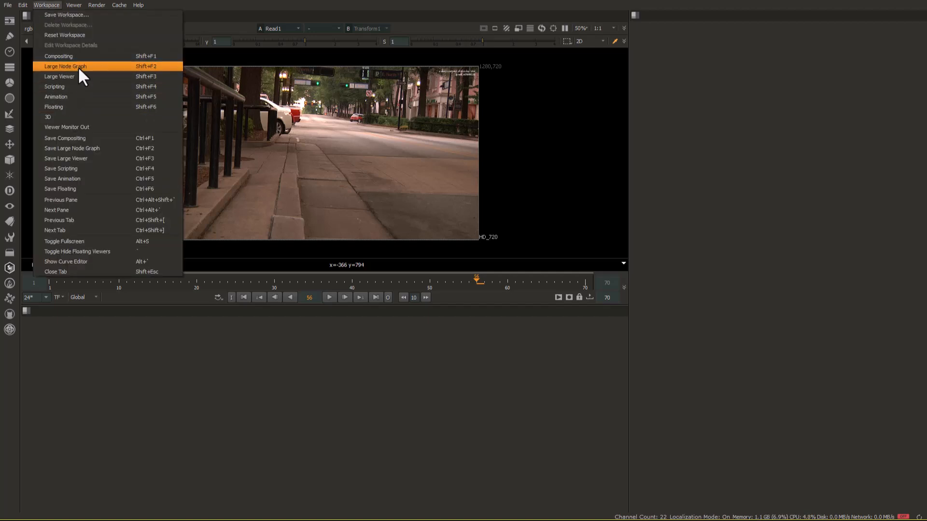
left_click(79, 35)
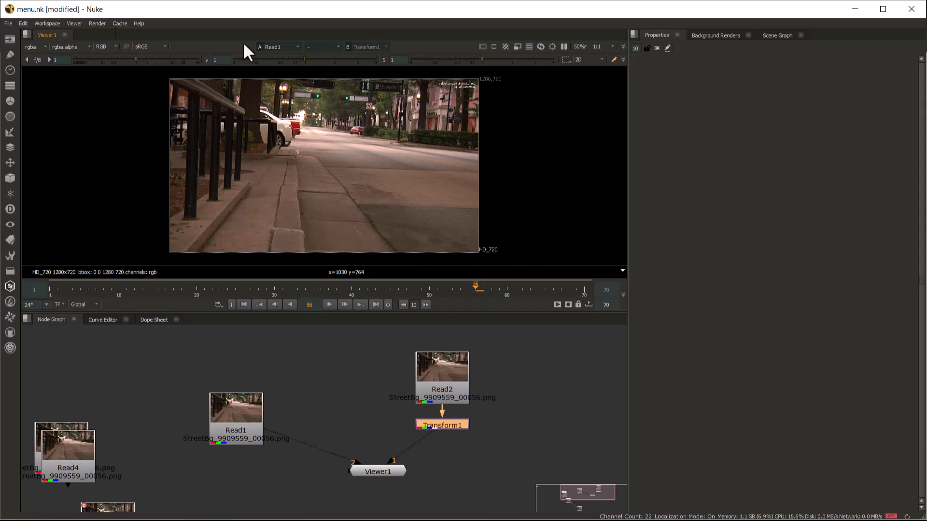
- Close all tabs in the Node Graph pane again with the Close Tab command
left_click(44, 23)
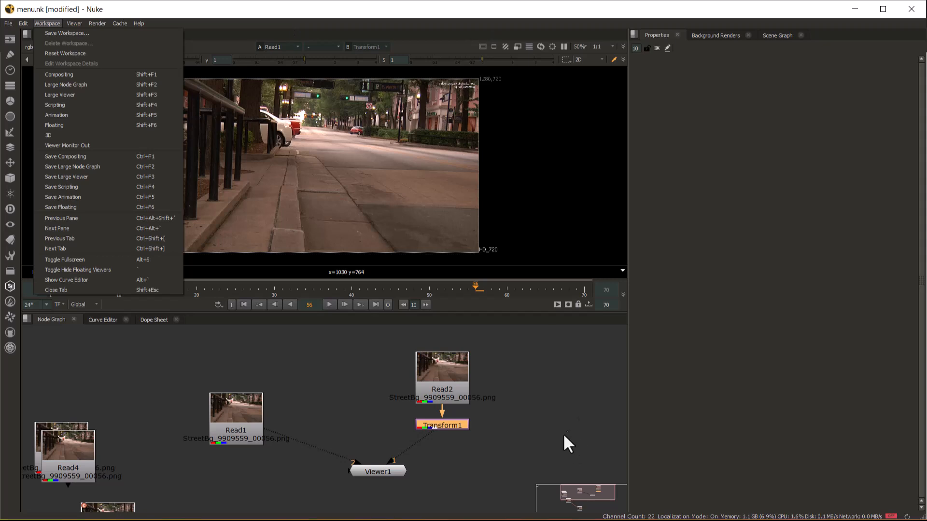
left_click(563, 406)
key("shift+Escape")
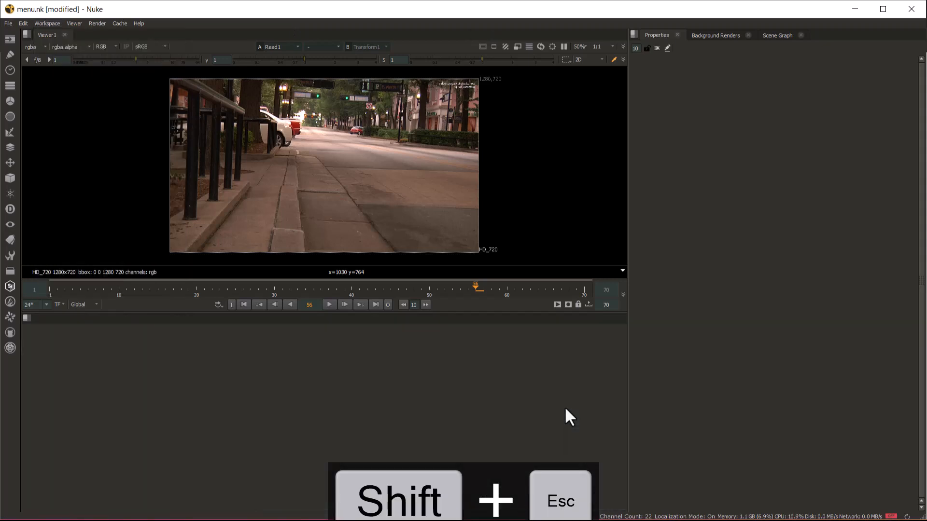
- Reapply the Compositing layout and reset the workspace to bring back the Node Graph, Curve Editor and Dope Sheet tabs
left_click(43, 24)
left_click(114, 75)
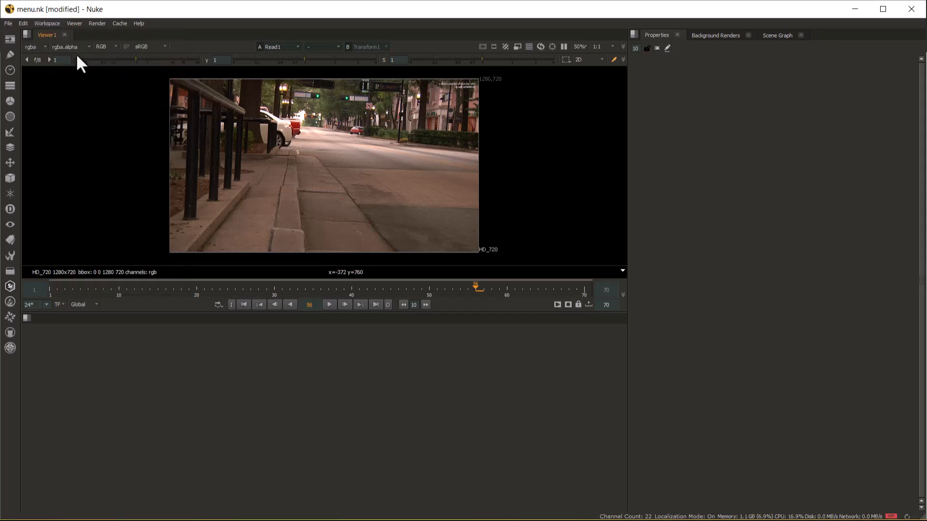
left_click(47, 23)
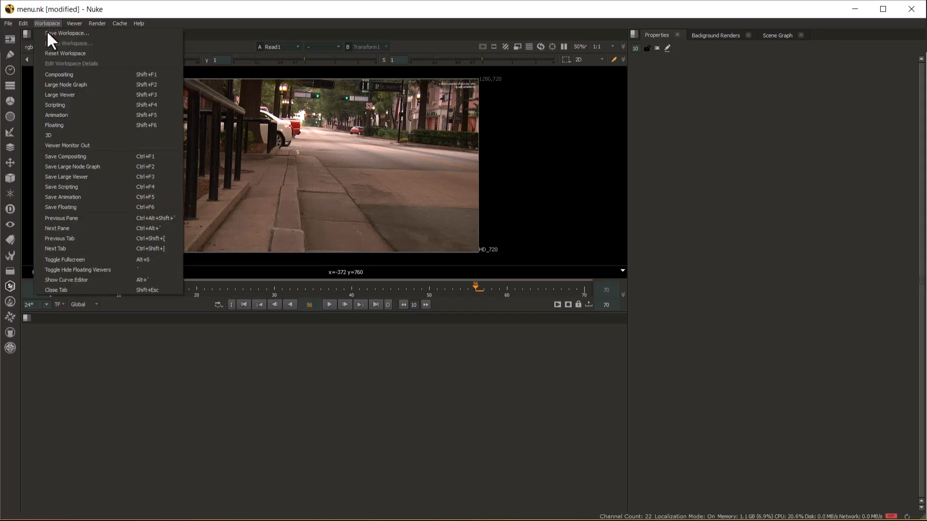
left_click(88, 54)
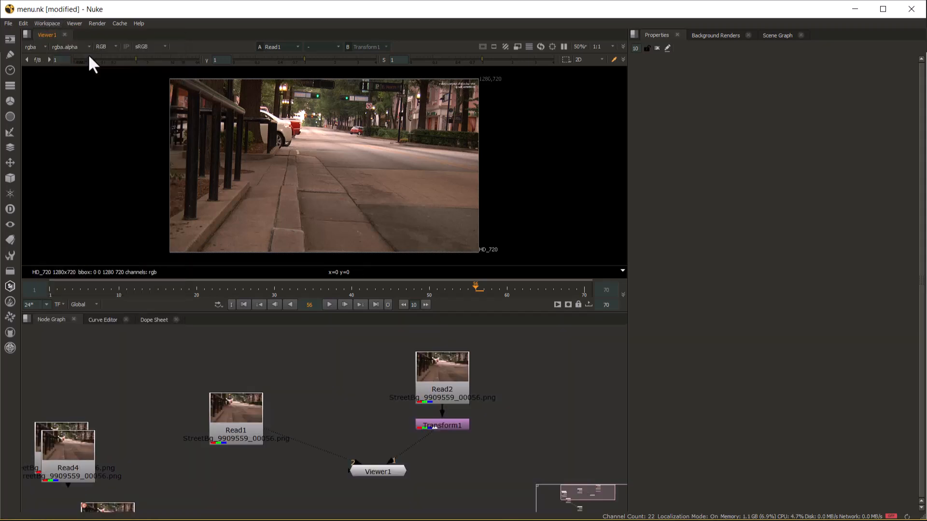
- Create a new comp viewer, and delete both Viewer1 and Viewer2 from the Node Graph
left_click(48, 23)
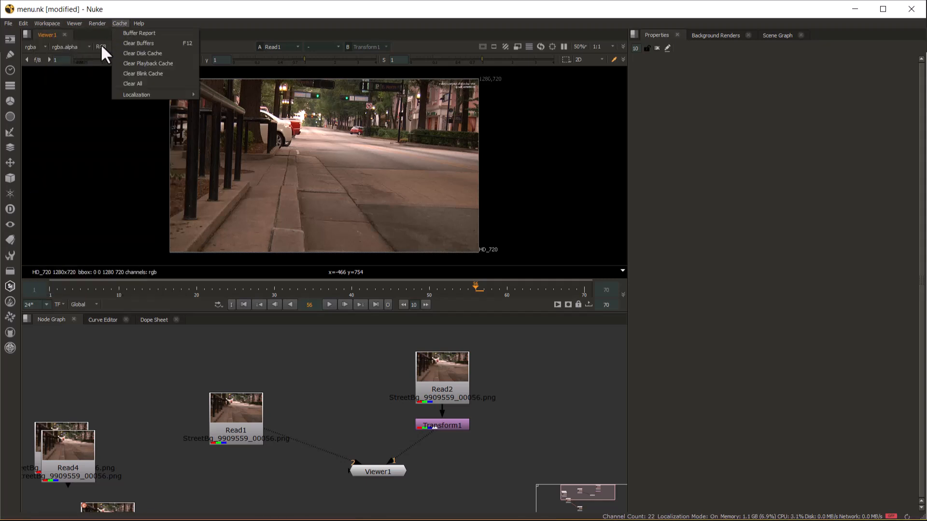
mouse_move(74, 28)
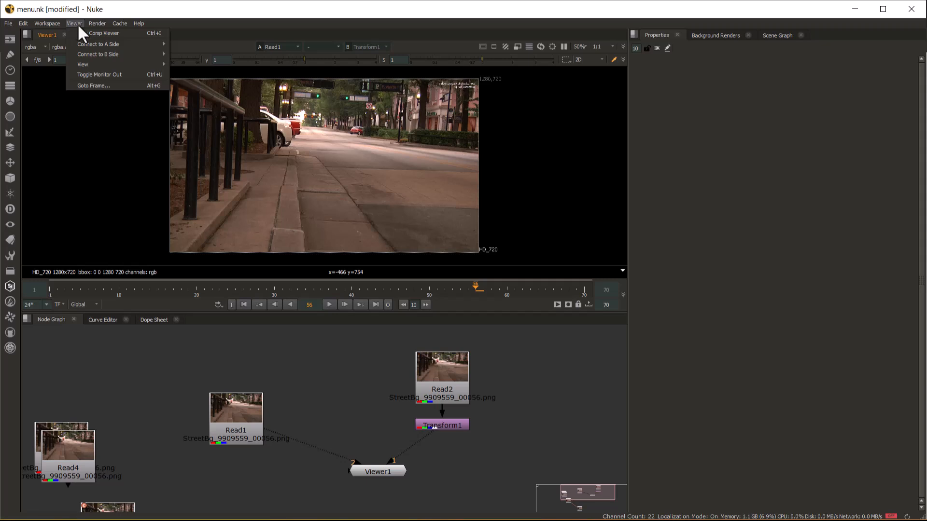
left_click(114, 33)
left_click(379, 471)
key("Delete")
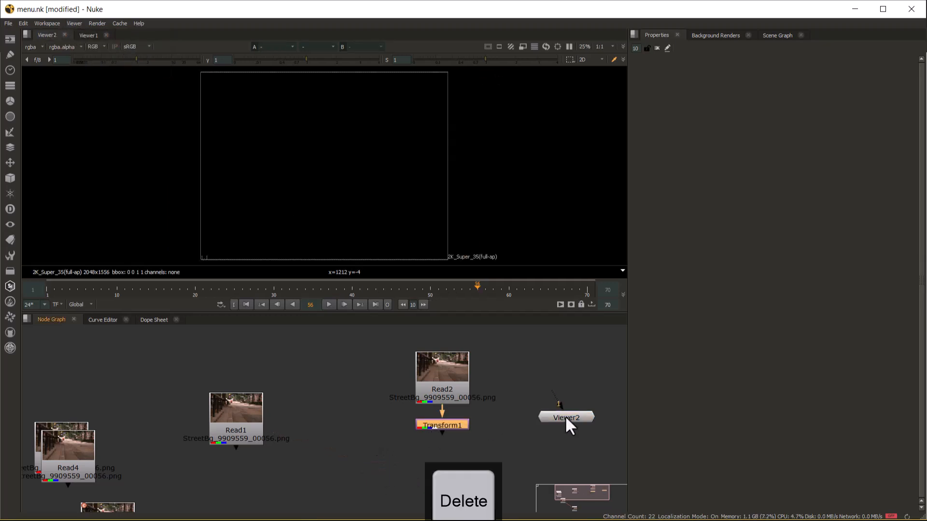
left_click(565, 416)
key("Delete")
- Create a new comp viewer, place it below and between Read1 and Transform1, and connect Transform1 to its input 1
left_click(76, 22)
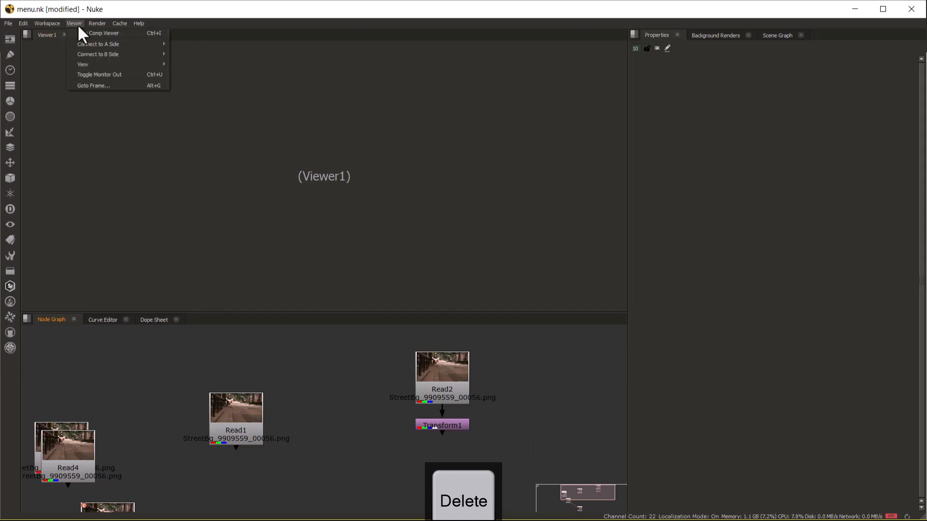
left_click(92, 33)
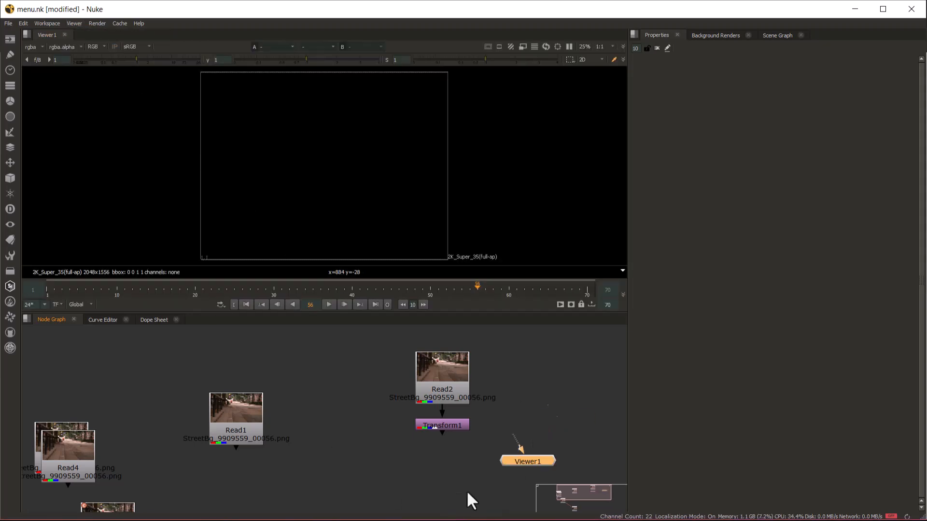
left_click_drag(562, 418, 349, 473)
left_click(443, 415)
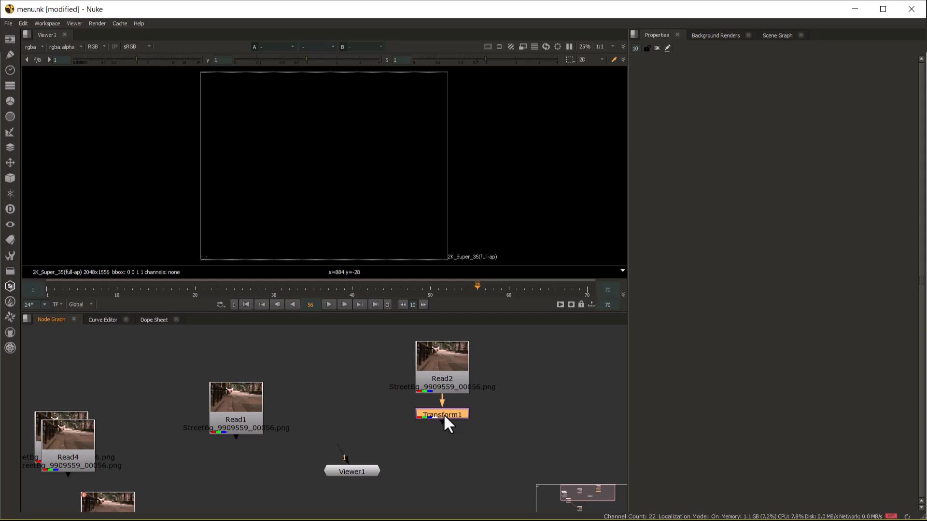
key("1")
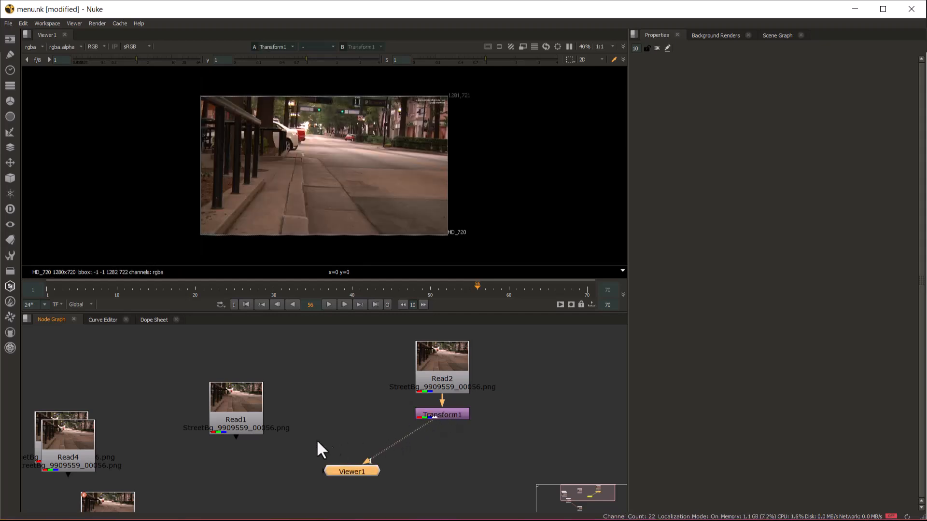
key("alt+Tab")
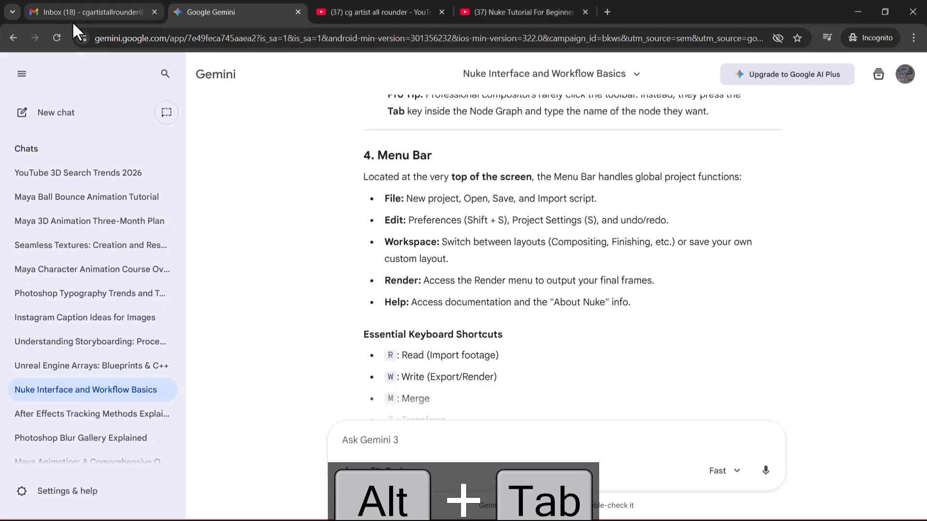
key("alt+Tab")
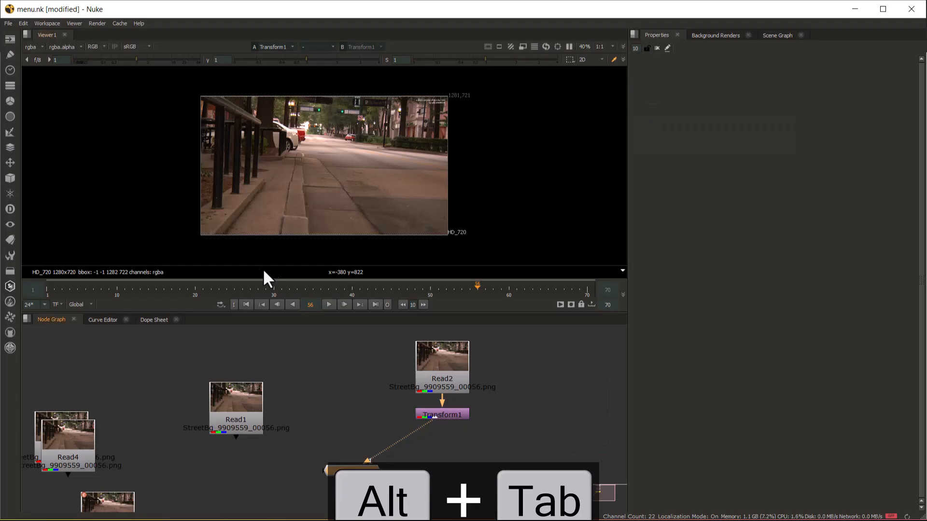
- Review the A-side viewer input options, and dock the Node Graph in the same pane as Properties
left_click(74, 23)
mouse_move(118, 45)
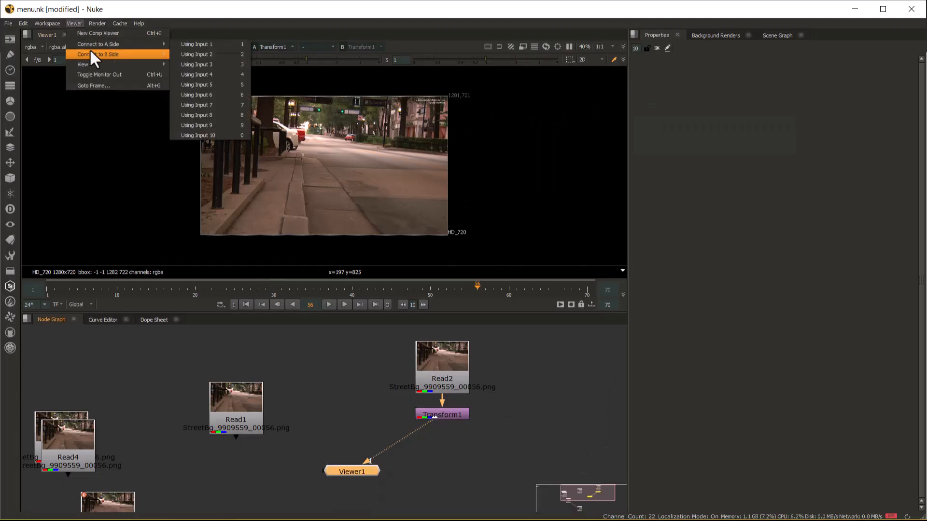
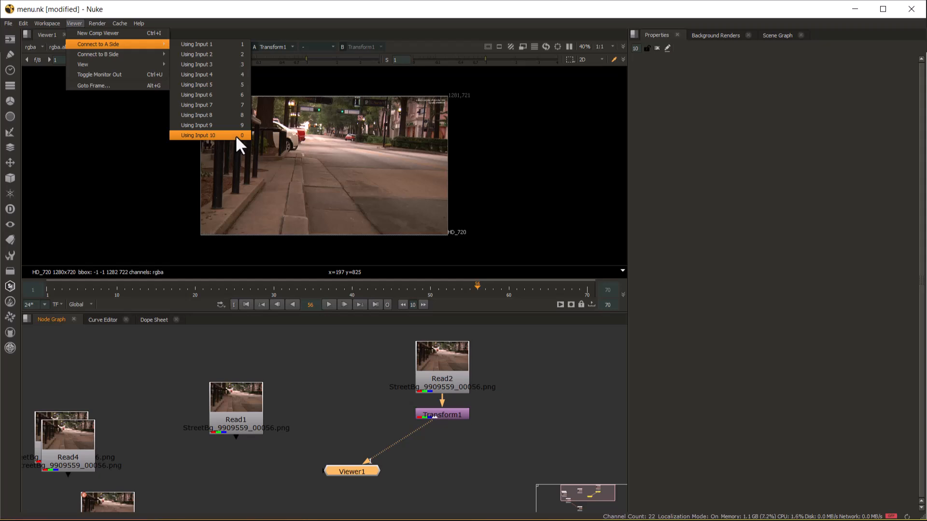
left_click(331, 343)
scroll(296, 388, "down", 3)
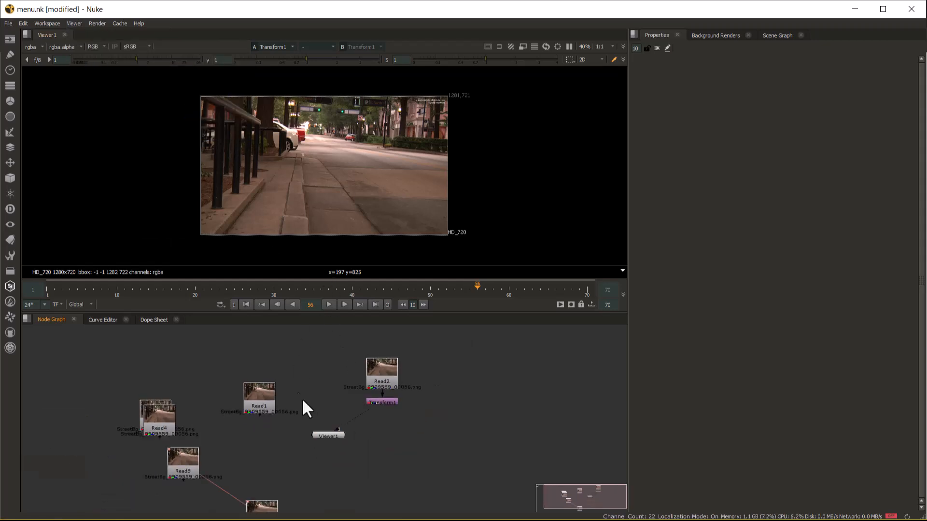
left_click_drag(52, 319, 714, 154)
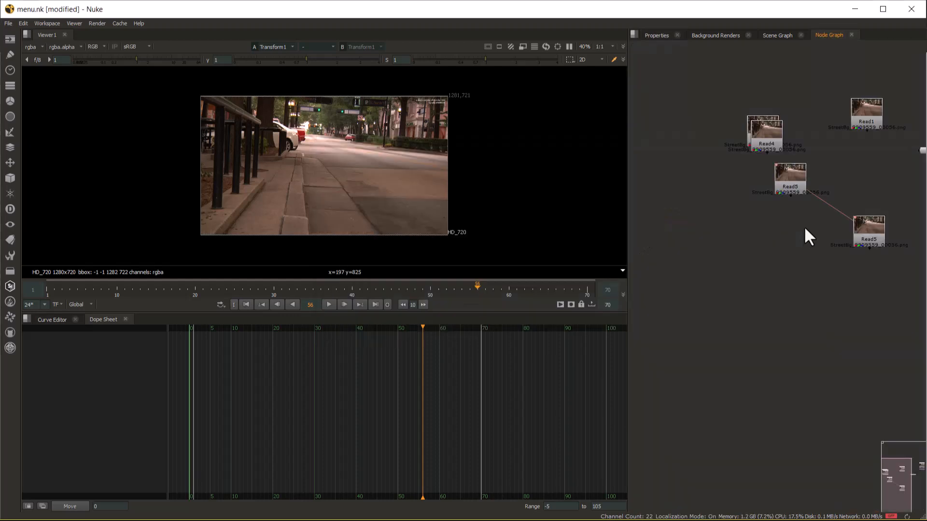
- Move Read4 up off the overlapping Read3 and connect it to Viewer1's input 2
middle_click_drag(812, 253, 847, 279)
left_click_drag(777, 213, 776, 193)
key("2")
left_click_drag(675, 236, 712, 158)
key("2")
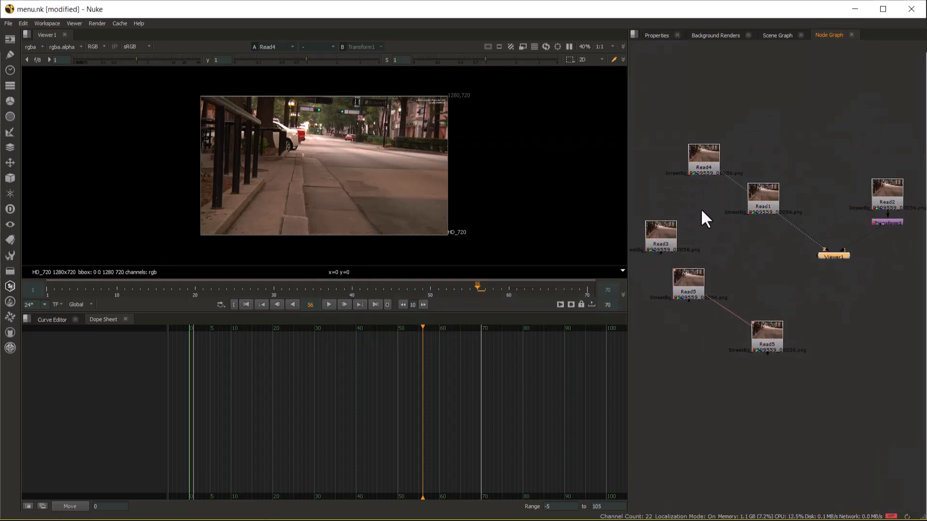
- Connect Read3 to Viewer1's input 3, the upper Read5 to input 4, and the lower Read5 to input 5
left_click(675, 236)
key("3")
left_click(691, 292)
key("4")
left_click(769, 337)
key("5")
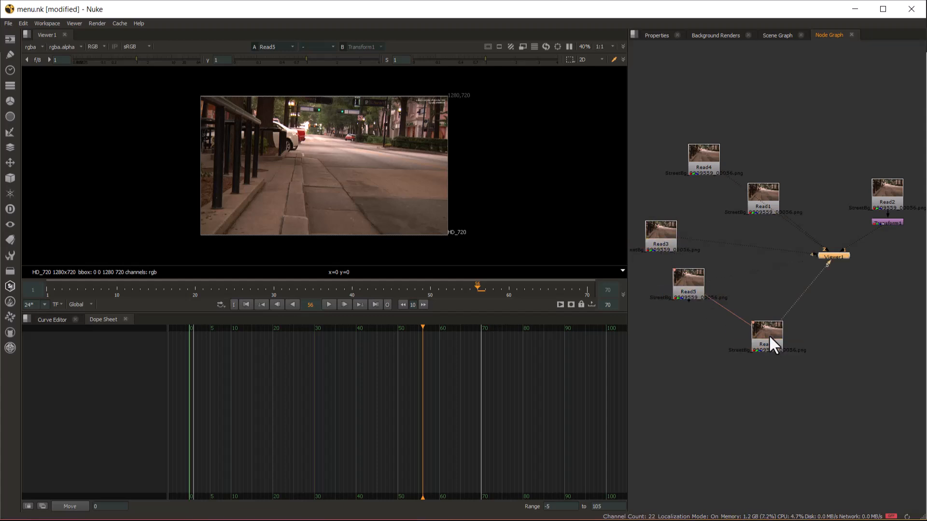
- Connect Read1 to Viewer1 in place of Transform1, and deselect the nodes
left_click(765, 197)
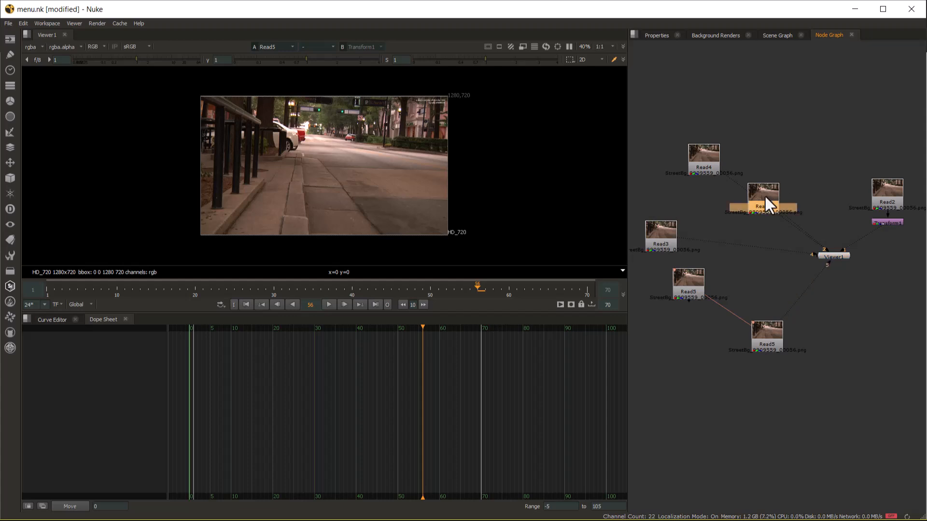
key("2")
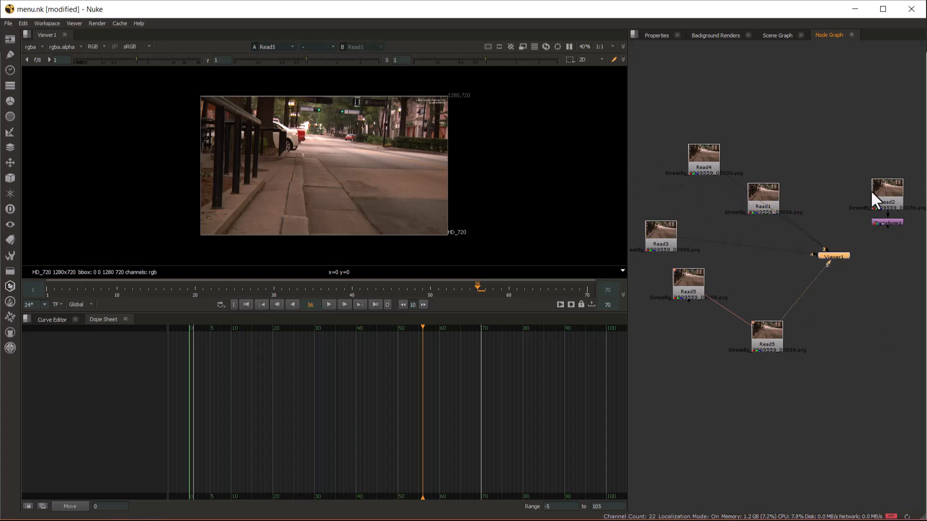
left_click(820, 181)
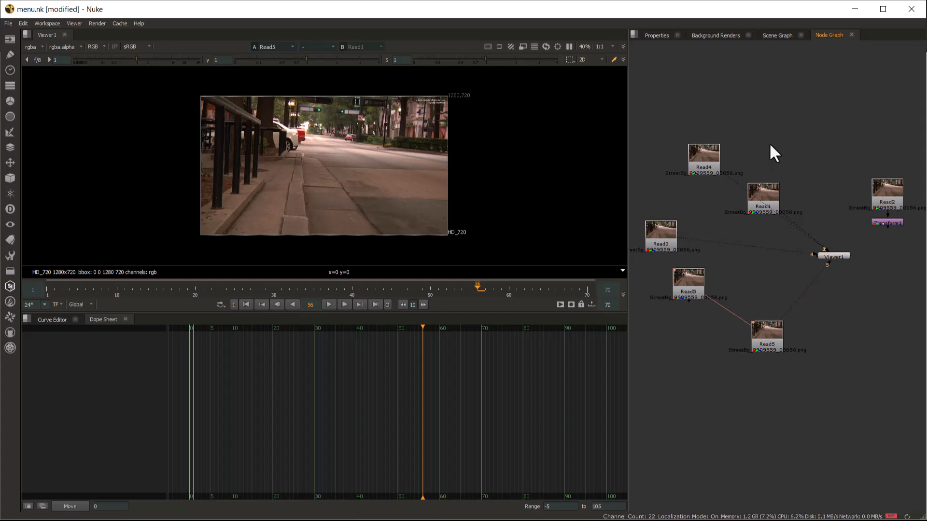
- Turn on Monitor Out, and place its floating window over the Dope Sheet, clear of the playback controls
left_click(74, 23)
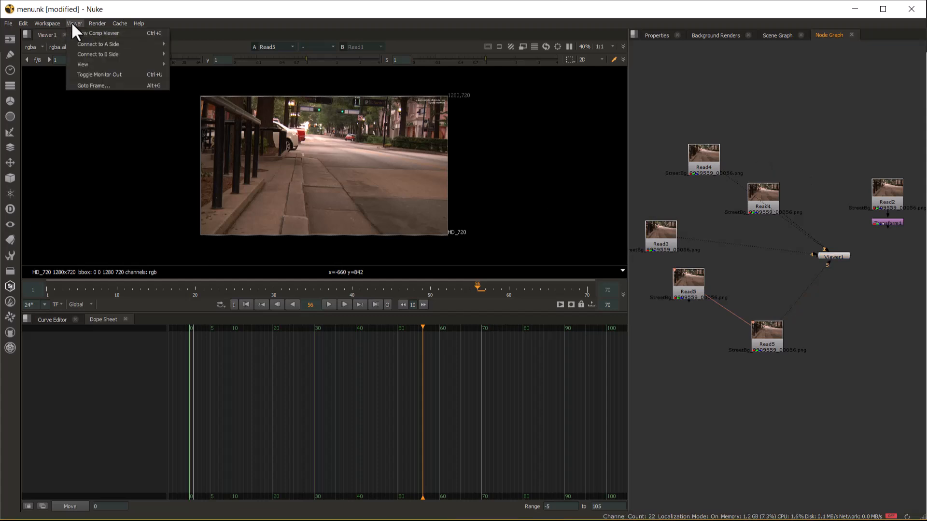
mouse_move(80, 47)
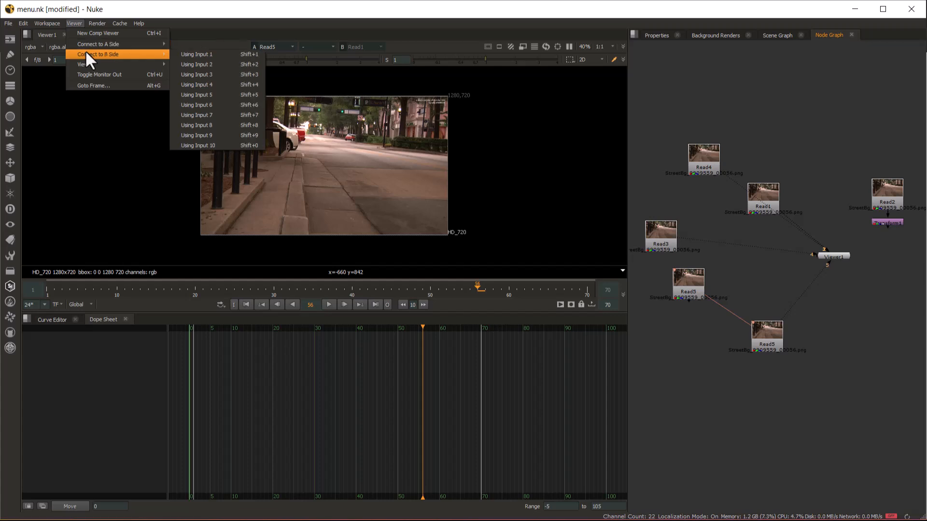
mouse_move(91, 62)
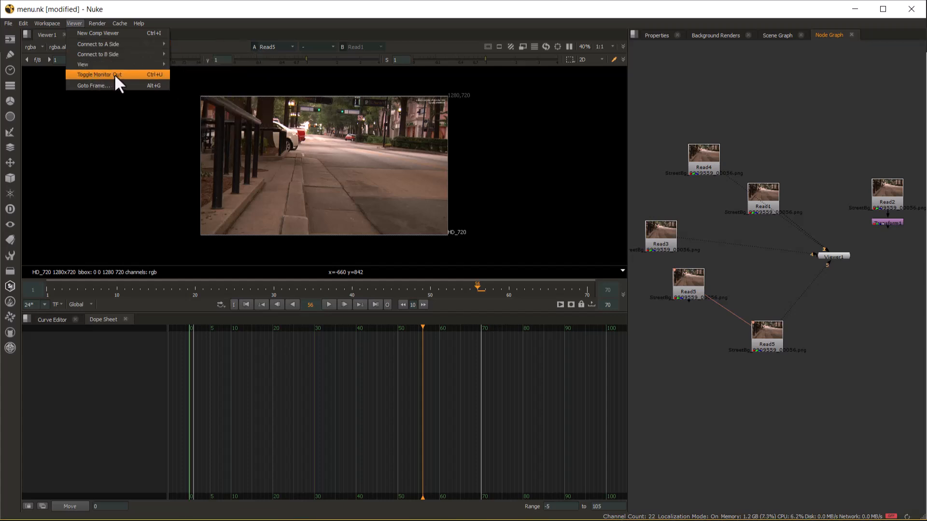
left_click(114, 74)
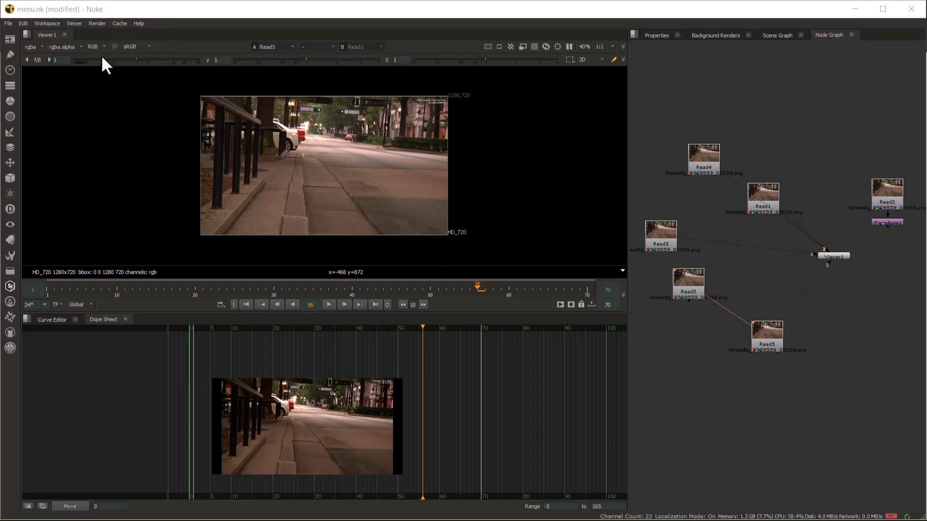
left_click_drag(375, 439, 432, 334)
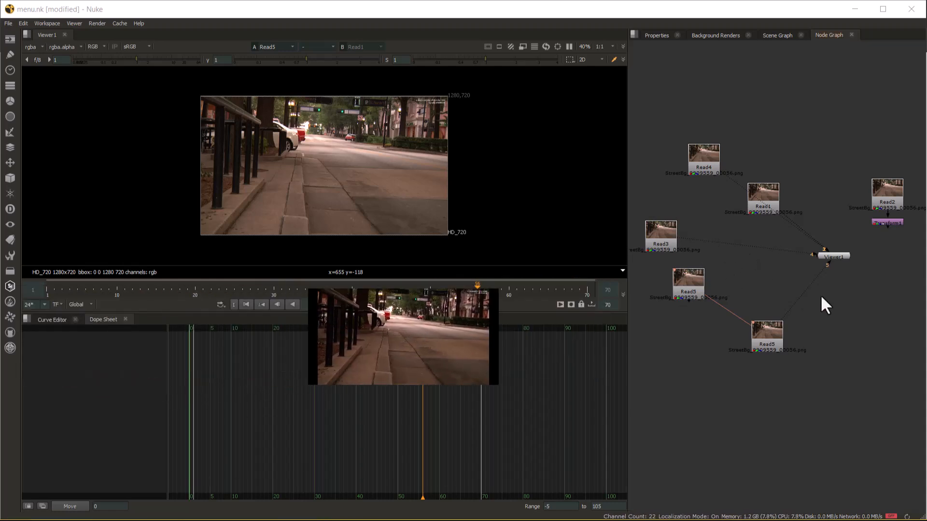
key("space")
key("space")
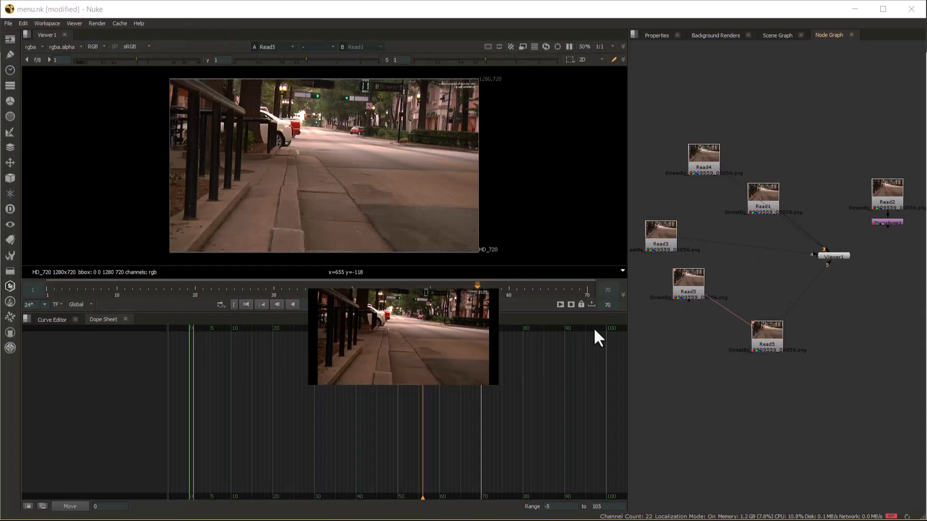
left_click_drag(390, 309, 396, 388)
- Play the footage, move the monitor window over the Node Graph and enlarge it, and stop playback at frame 30
left_click(331, 306)
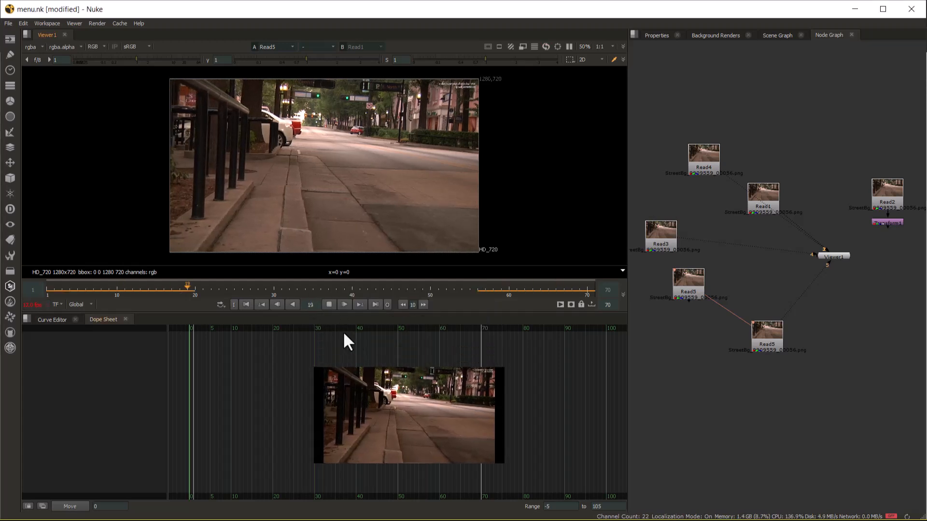
left_click_drag(401, 424, 720, 130)
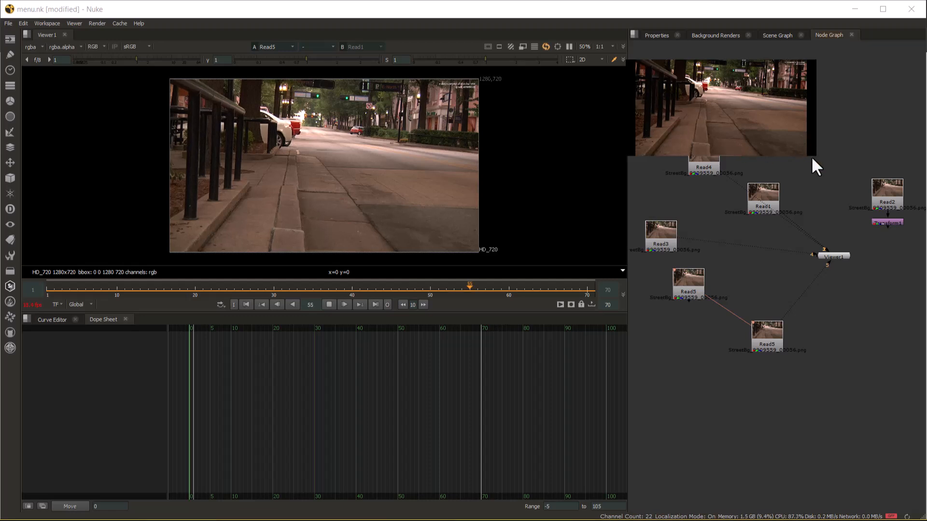
left_click_drag(814, 157, 854, 174)
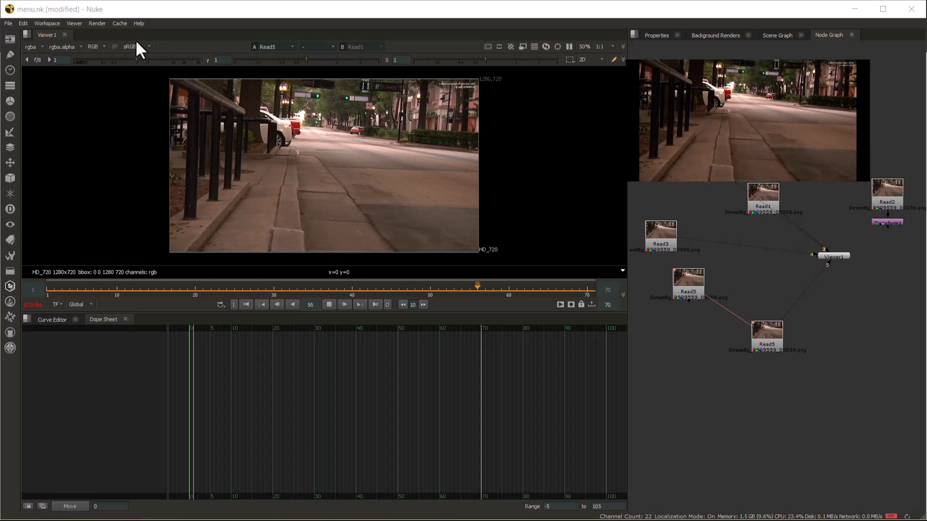
left_click(329, 305)
- Turn off Monitor Out to close the floating monitor window
left_click(54, 22)
mouse_move(78, 23)
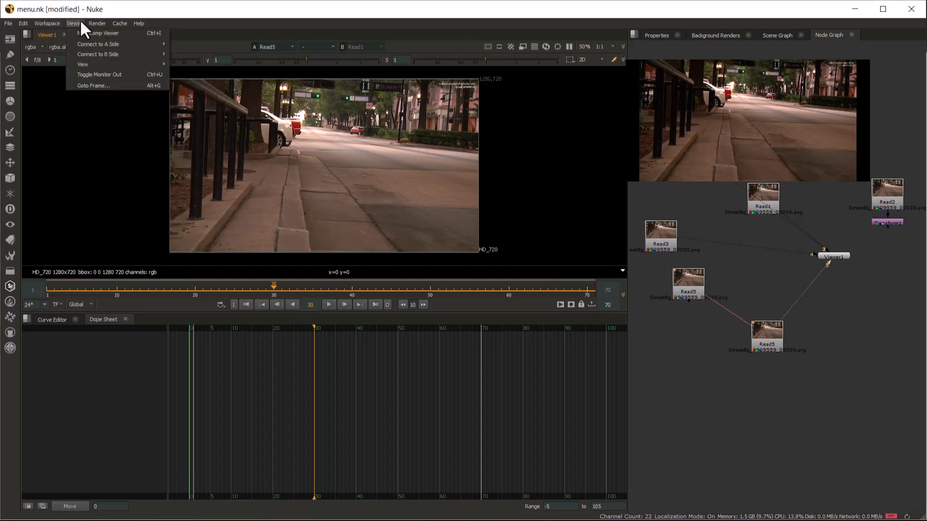
left_click(103, 70)
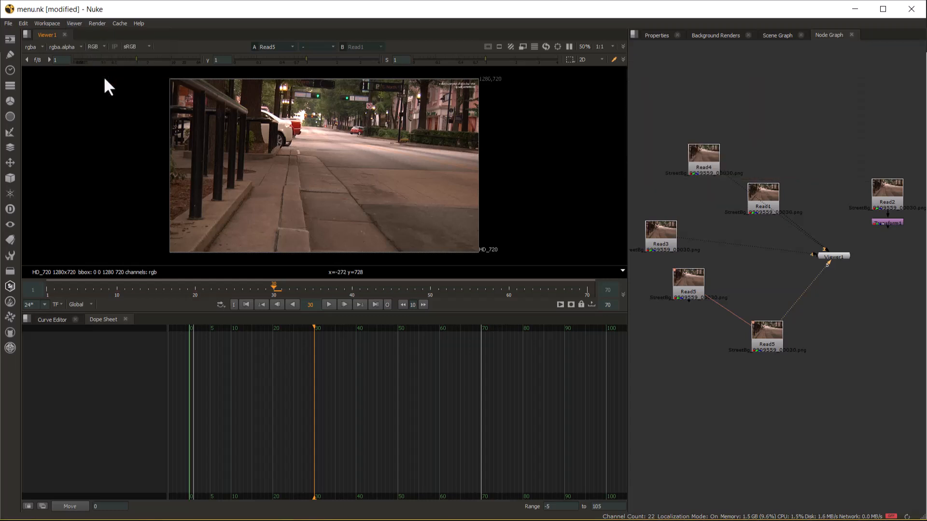
- Toggle Monitor Out on and off again, moving its window lower over the Node Graph in between
key("ctrl+u")
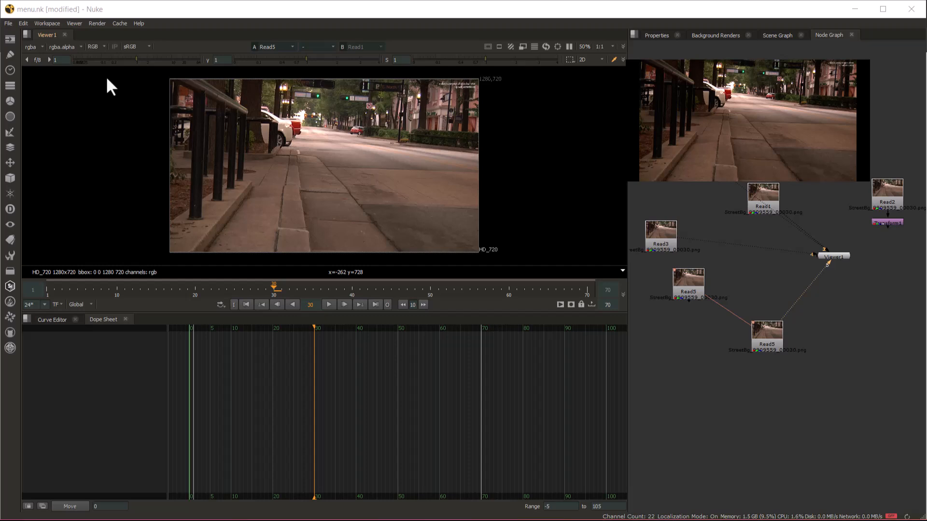
left_click_drag(663, 116, 661, 161)
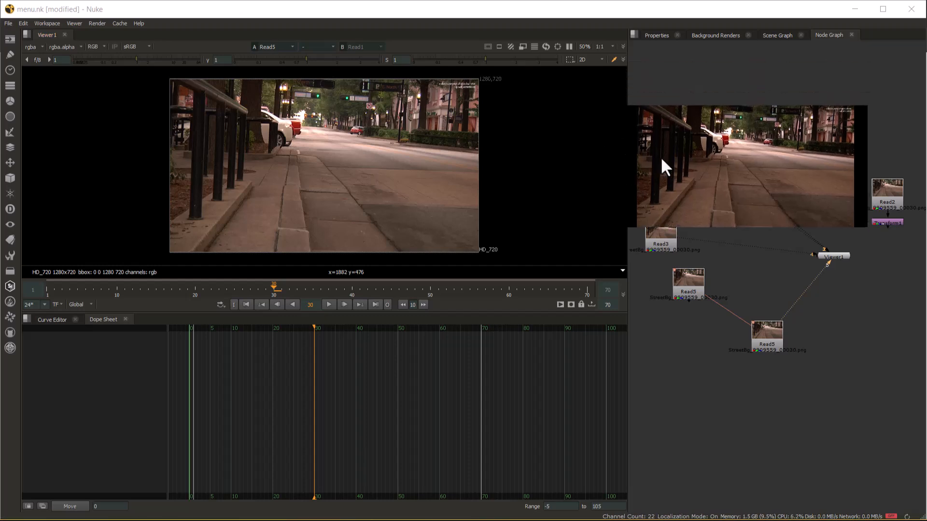
key("alt+u")
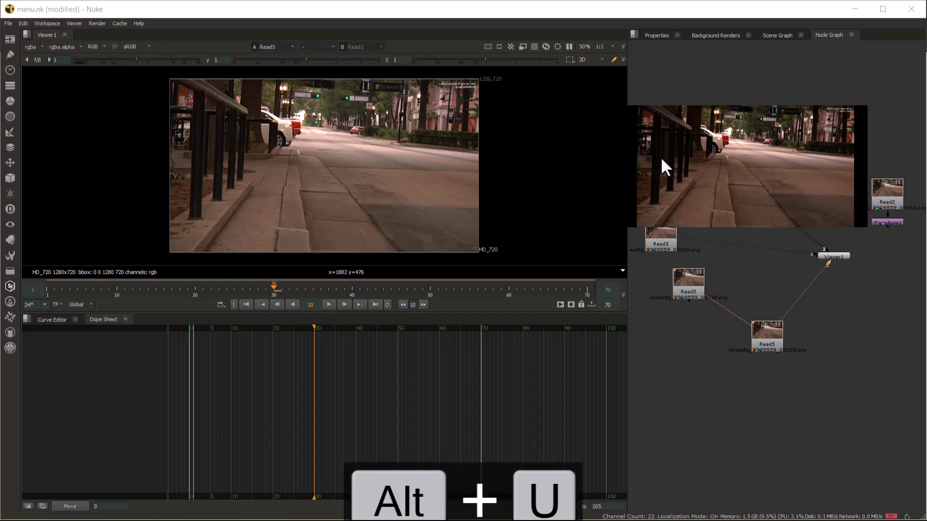
key("ctrl+u")
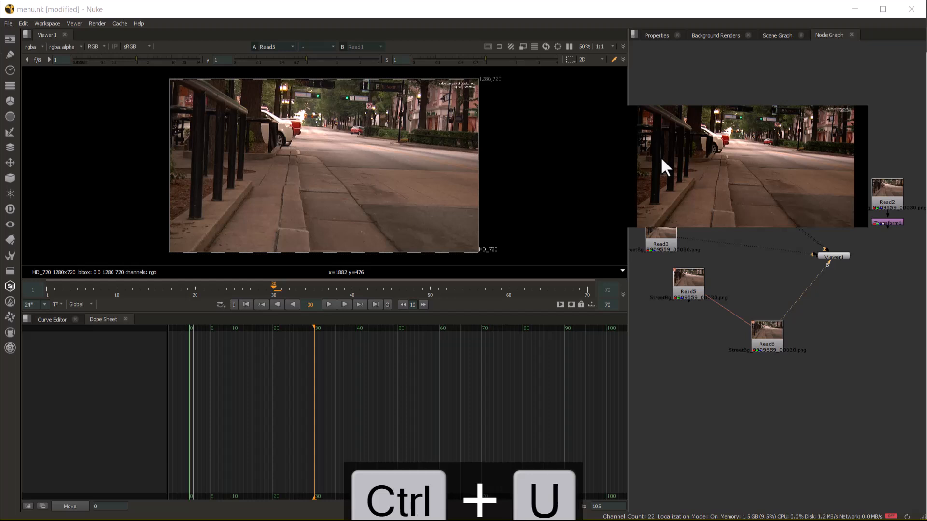
left_click(94, 24)
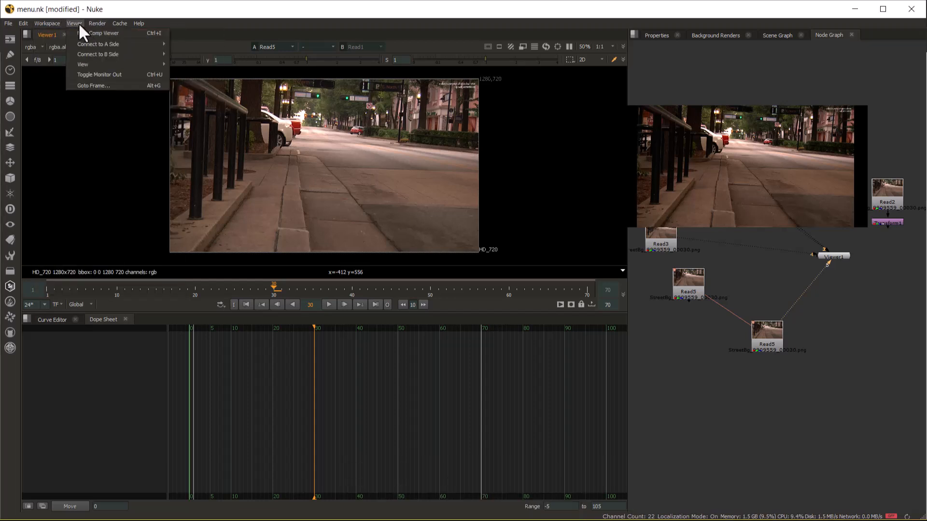
left_click(113, 75)
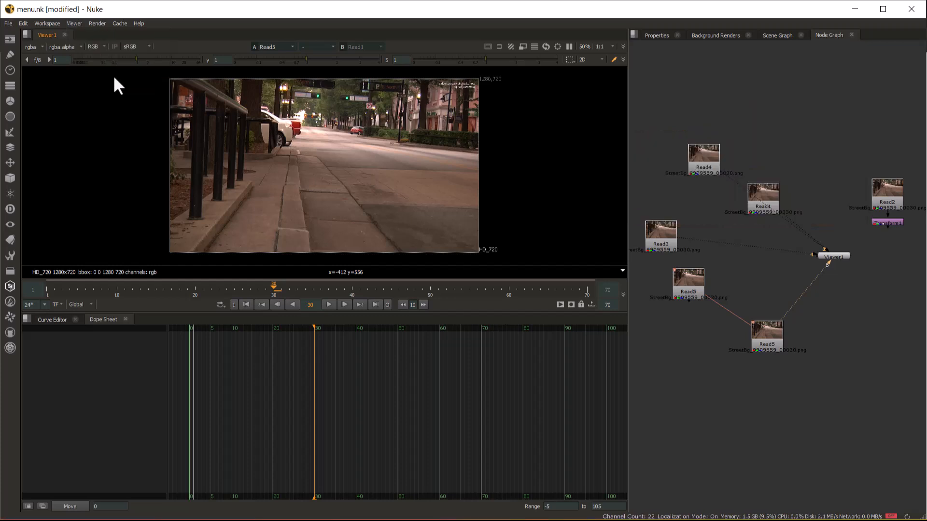
- Open the Goto Frame dialog, move it up clear of the timeline, and accept frame 30
left_click(74, 24)
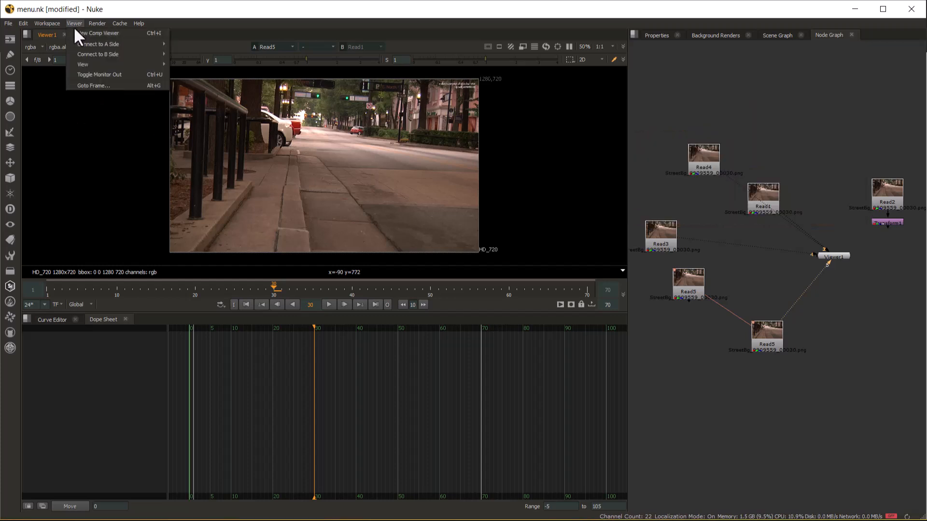
left_click(98, 83)
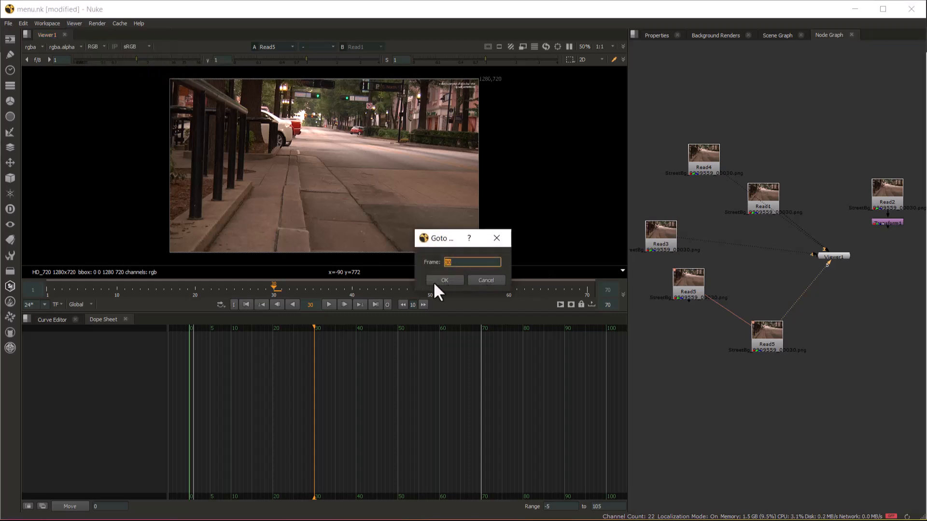
left_click_drag(438, 245, 442, 209)
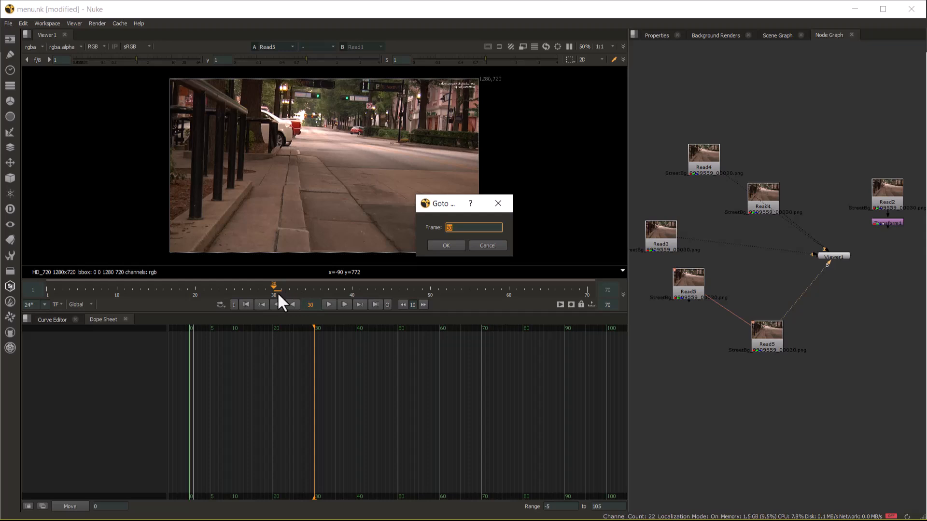
left_click(447, 244)
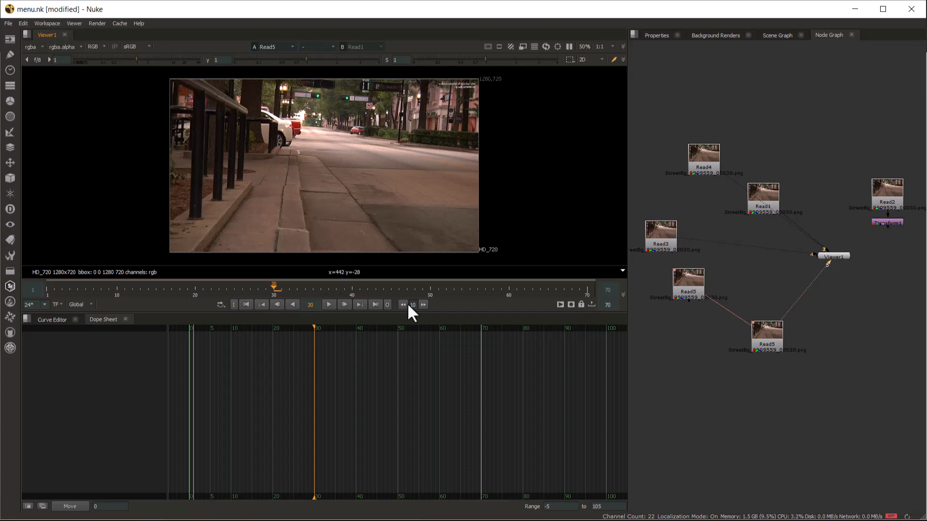
- Play the footage on to frame 39, and open and cancel the Goto Frame dialog twice
left_click(324, 303)
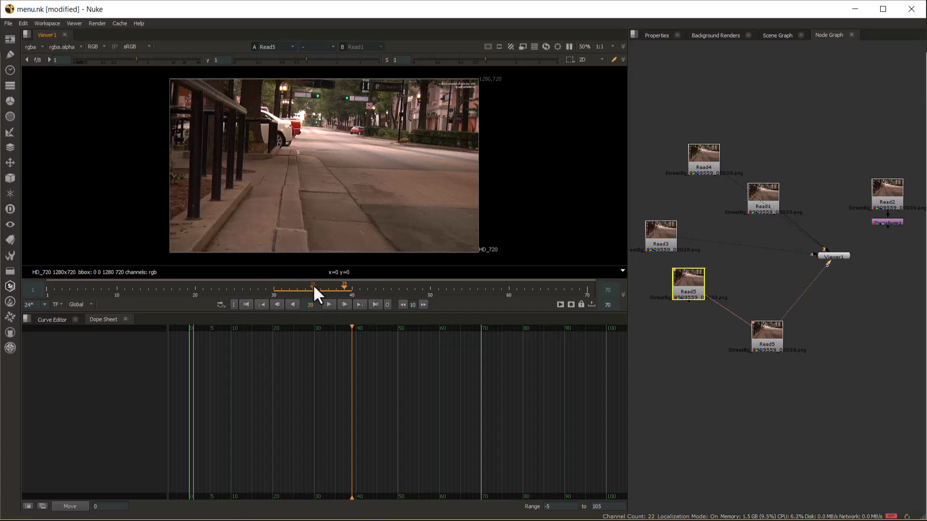
left_click(72, 23)
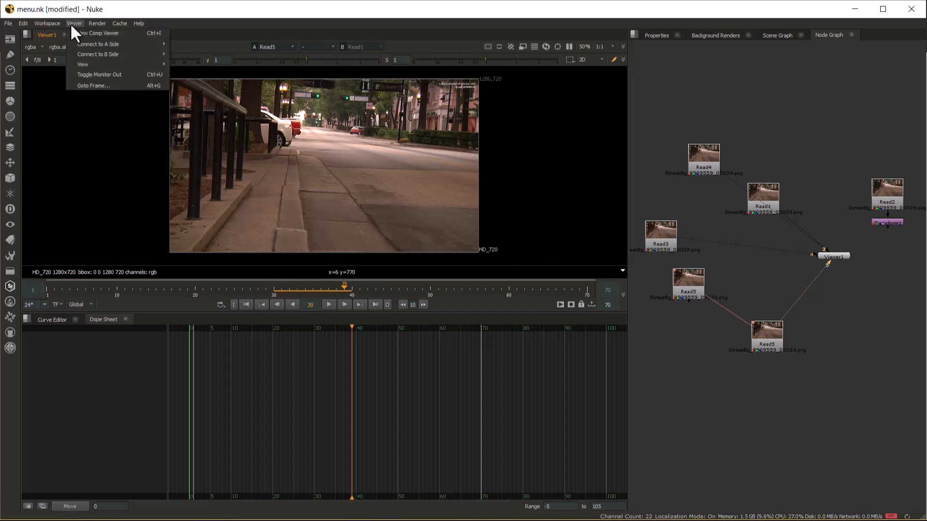
left_click(107, 87)
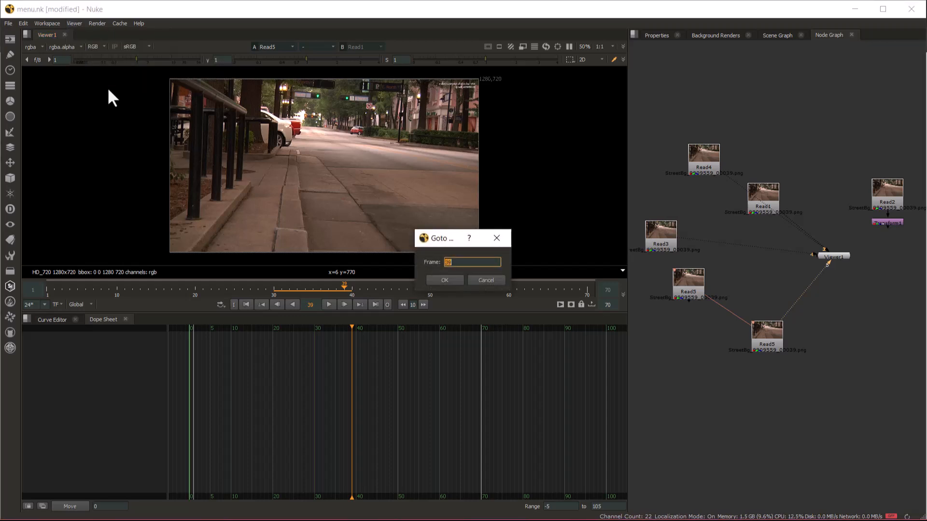
left_click(502, 281)
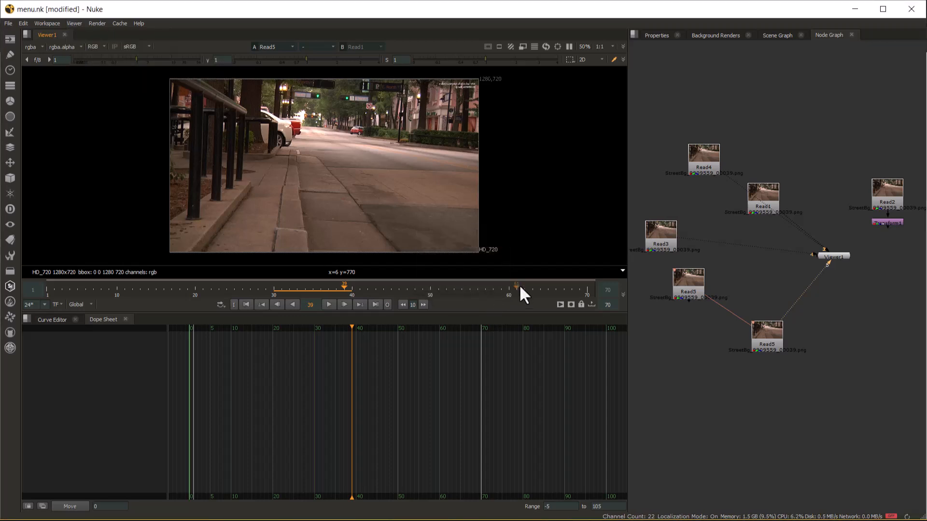
key("alt+g")
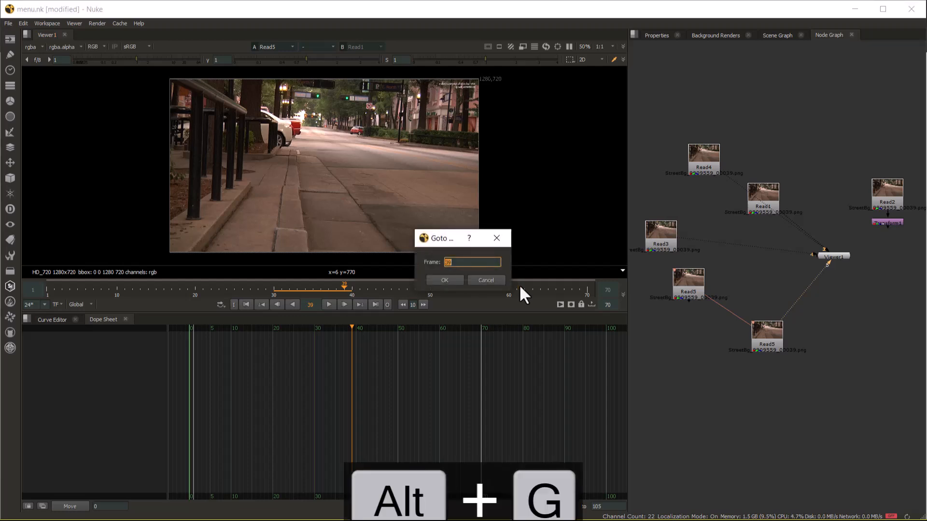
left_click(486, 279)
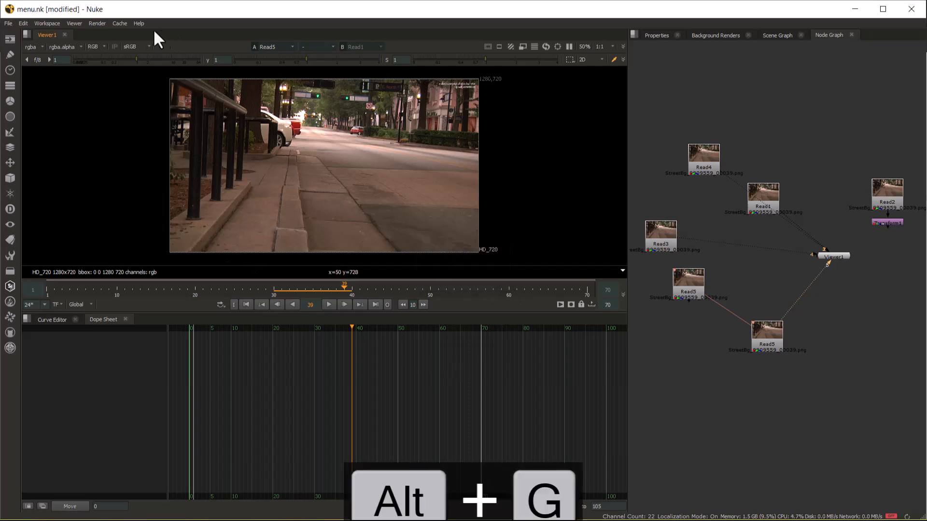
- Switch to the Gemini chat in the browser, highlight the Render line of the Menu Bar notes, and return to Nuke
key("alt+Tab")
left_click_drag(390, 280, 646, 276)
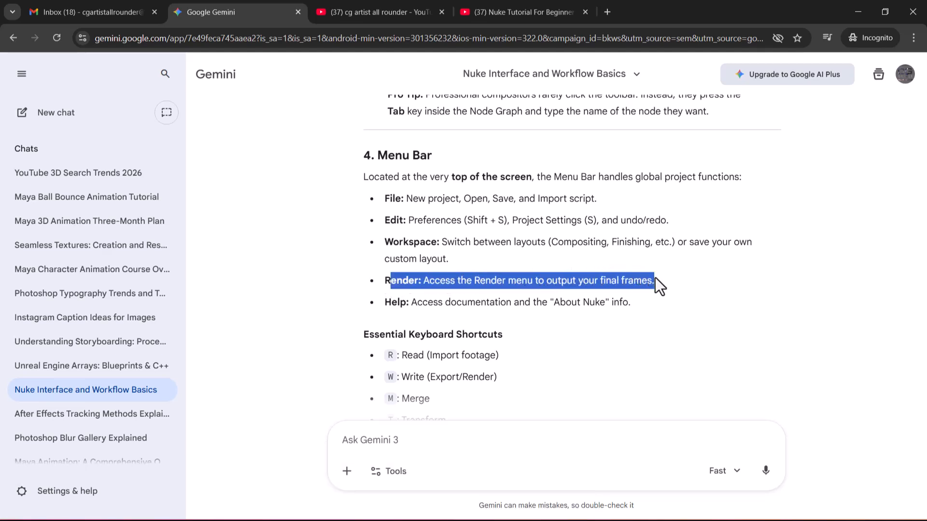
key("alt+Tab")
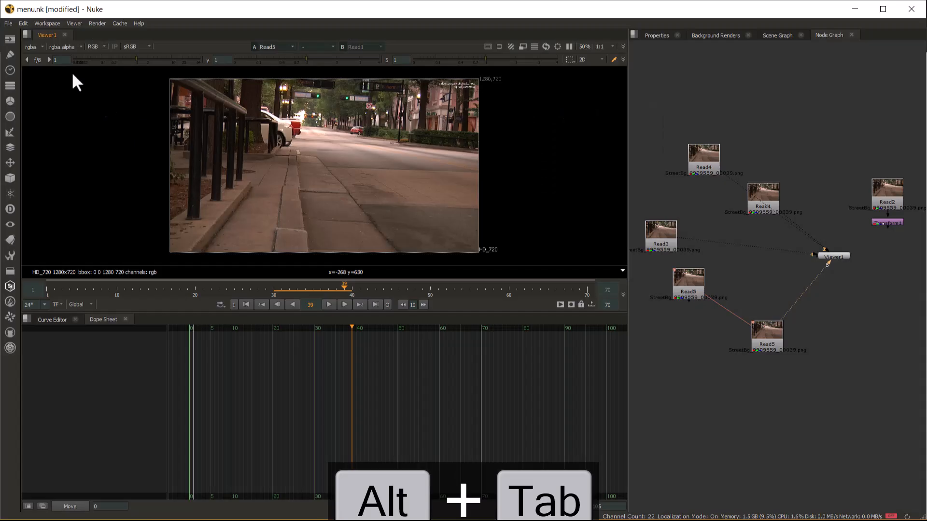
- Try to render all Write nodes over the input frame range 1-70 and dismiss the message
left_click(93, 25)
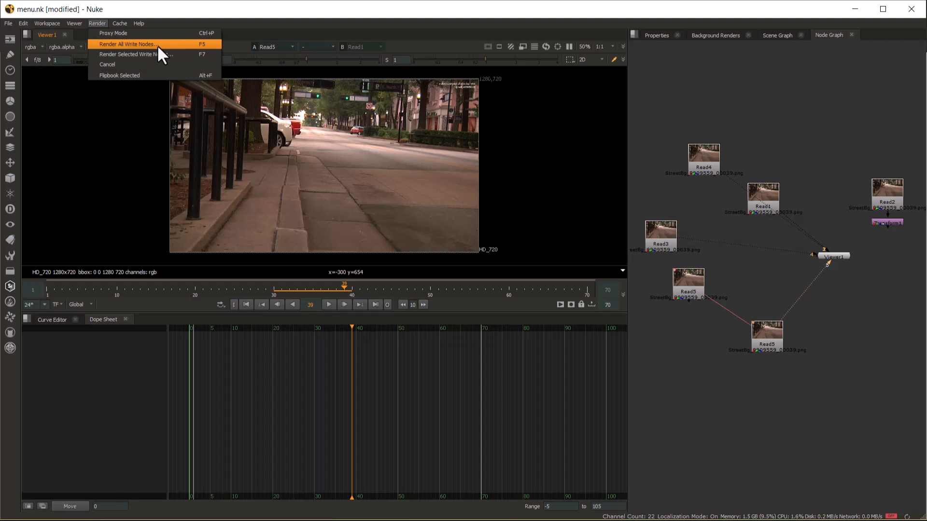
key("Escape")
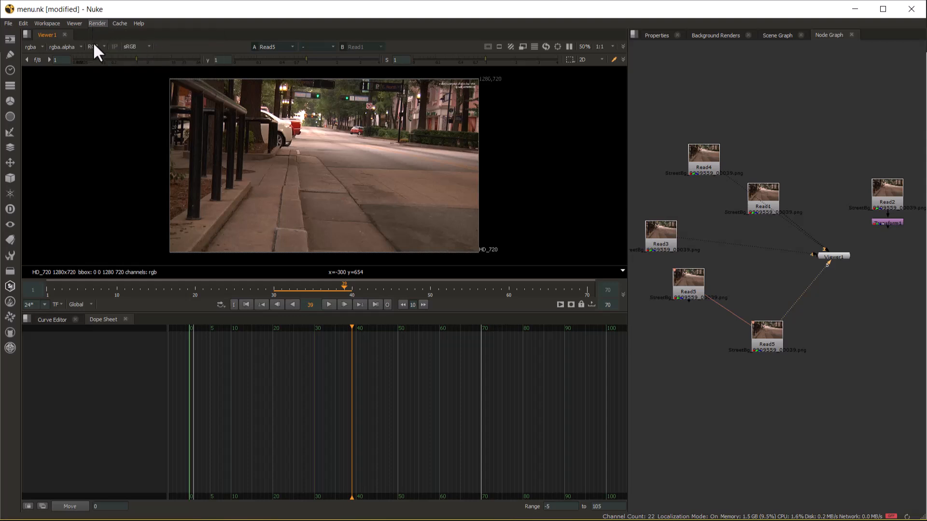
key("F5")
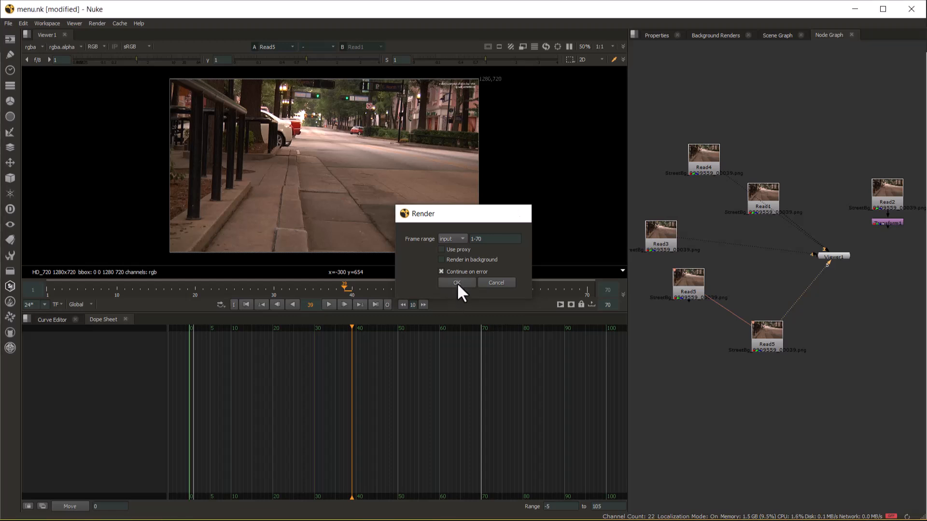
left_click(456, 282)
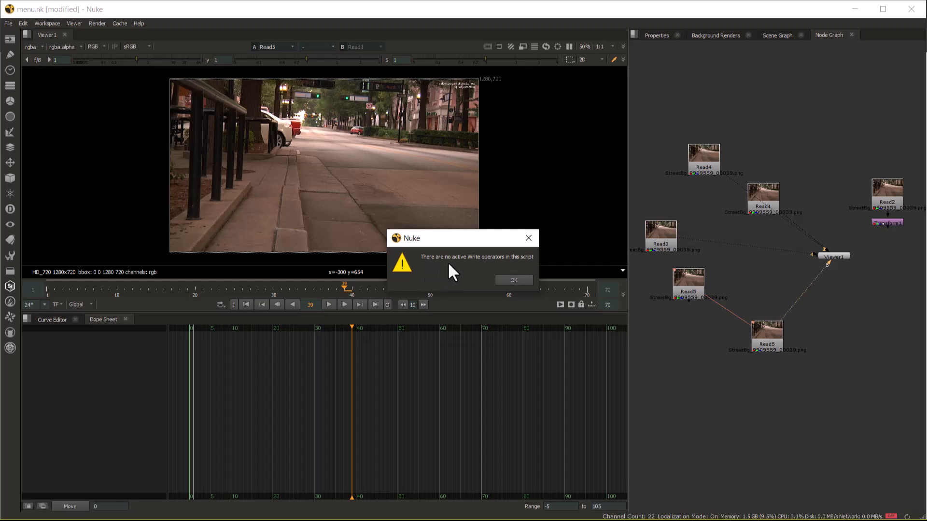
left_click(520, 280)
- Connect the Transform1 node below Read2 to input 1 of the Viewer
middle_click_drag(899, 302, 805, 267)
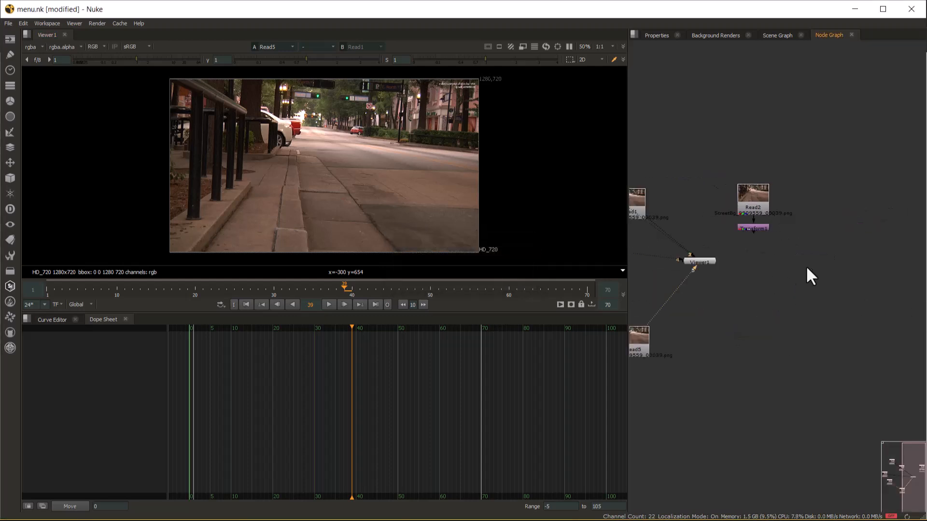
scroll(762, 246, "up", 2)
middle_click_drag(764, 245, 817, 260)
left_click(806, 239)
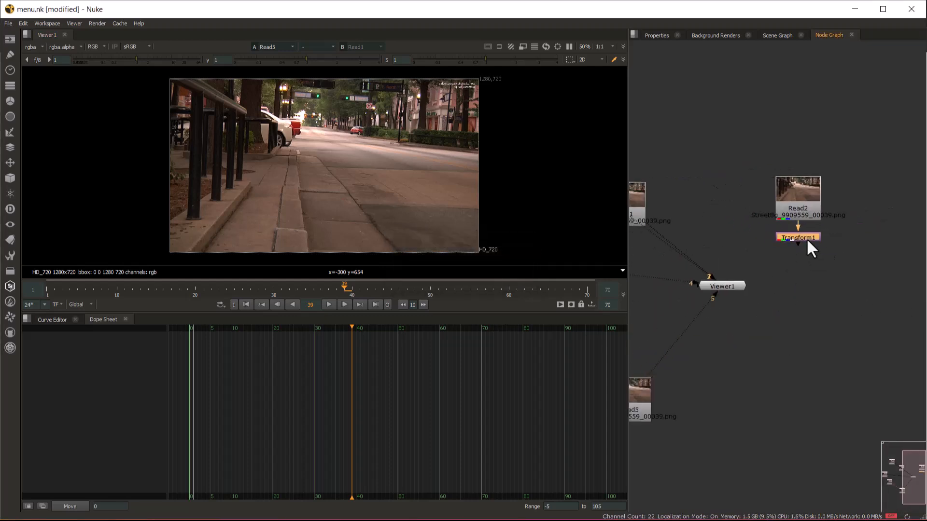
key("1")
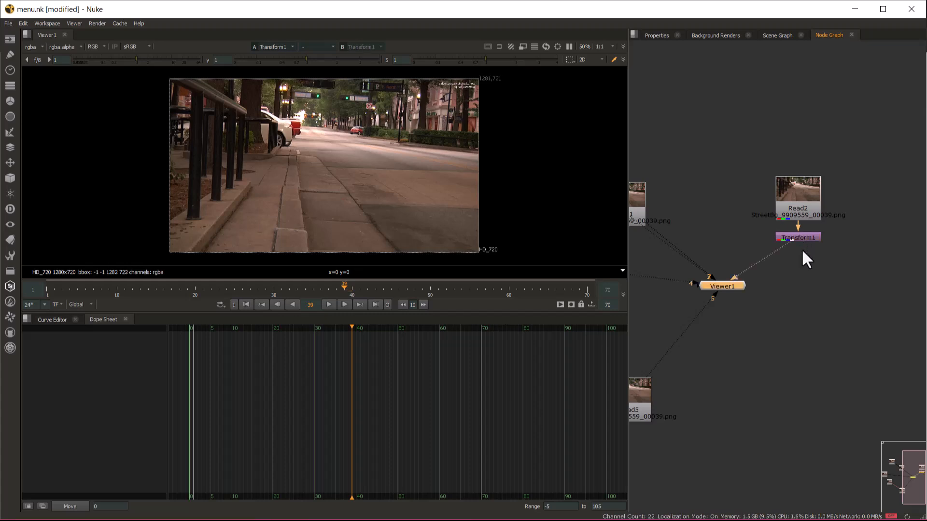
- Add a Write node, place it below Transform1, and connect its input to Transform1
key("Tab")
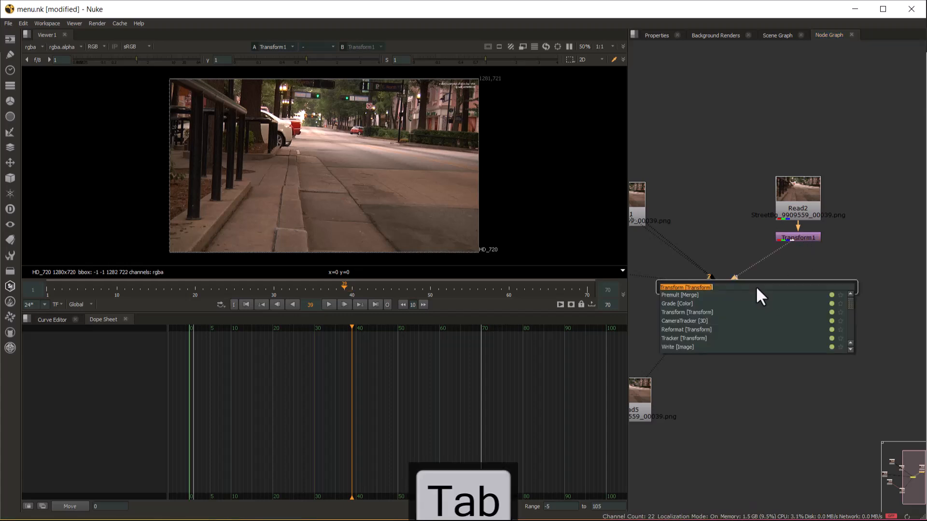
type("writ")
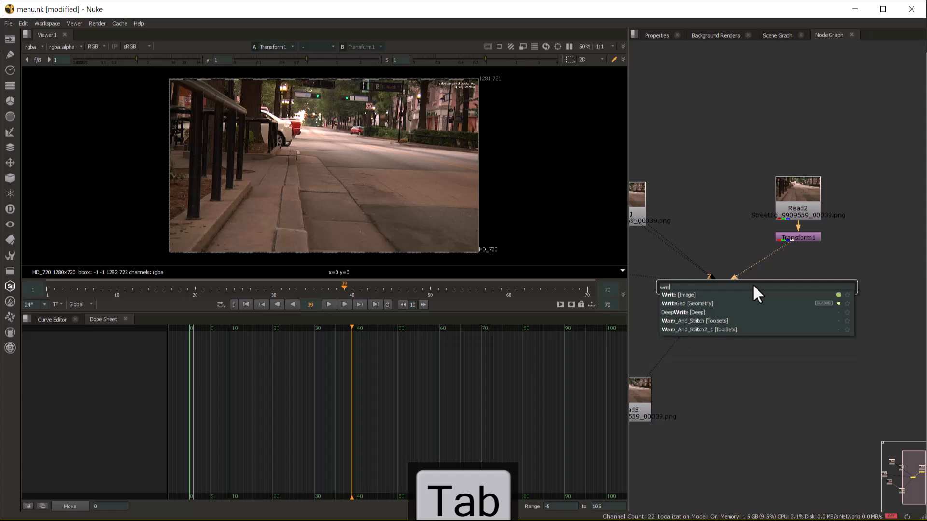
left_click(671, 295)
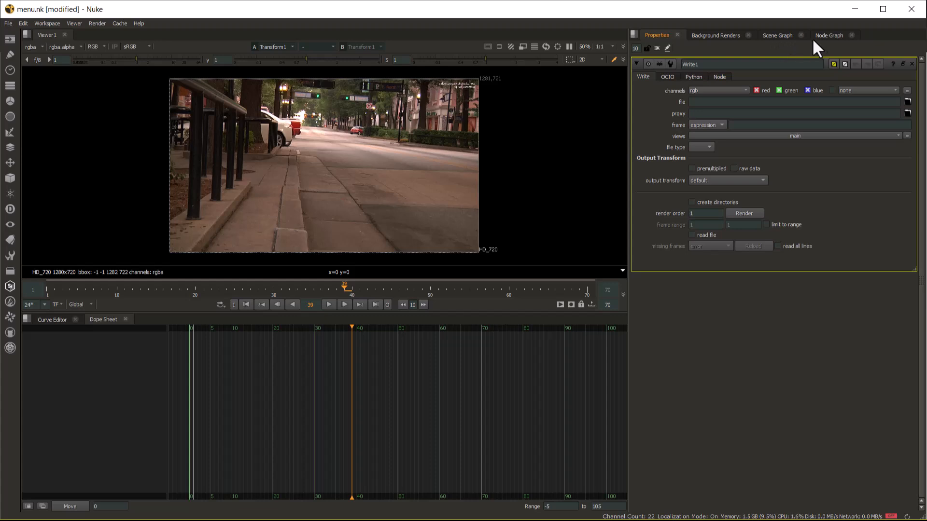
left_click(826, 39)
left_click_drag(805, 240, 801, 290)
left_click_drag(794, 254, 799, 236)
- Open the Transform1 properties and set the scale to 0.66
left_click(808, 237)
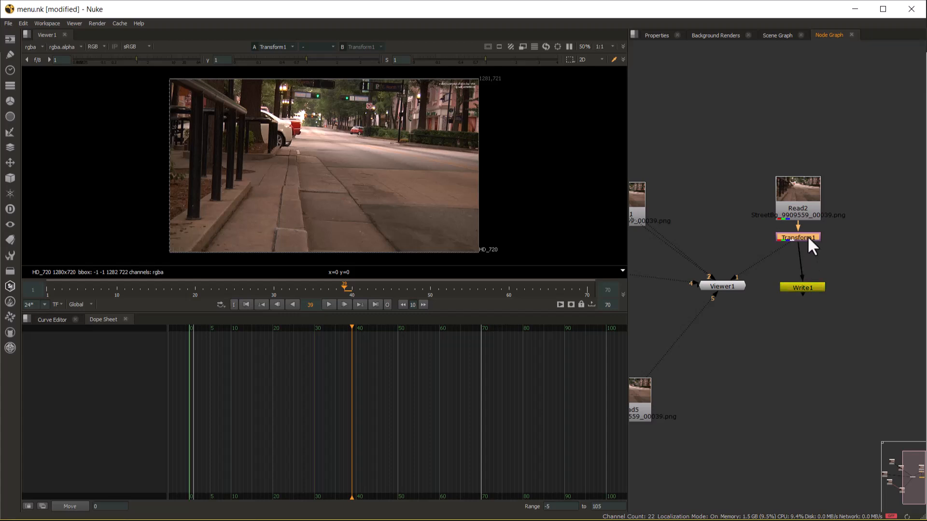
double_click(804, 236)
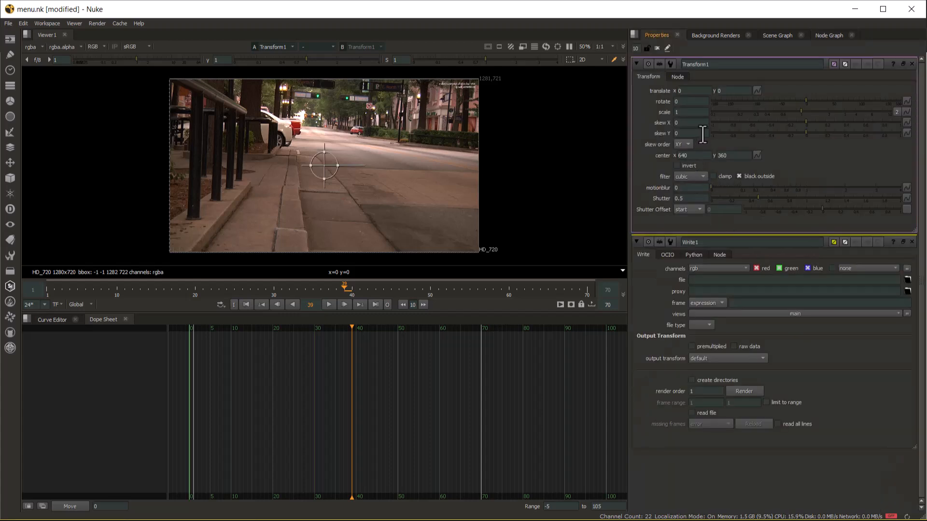
left_click_drag(801, 114, 784, 114)
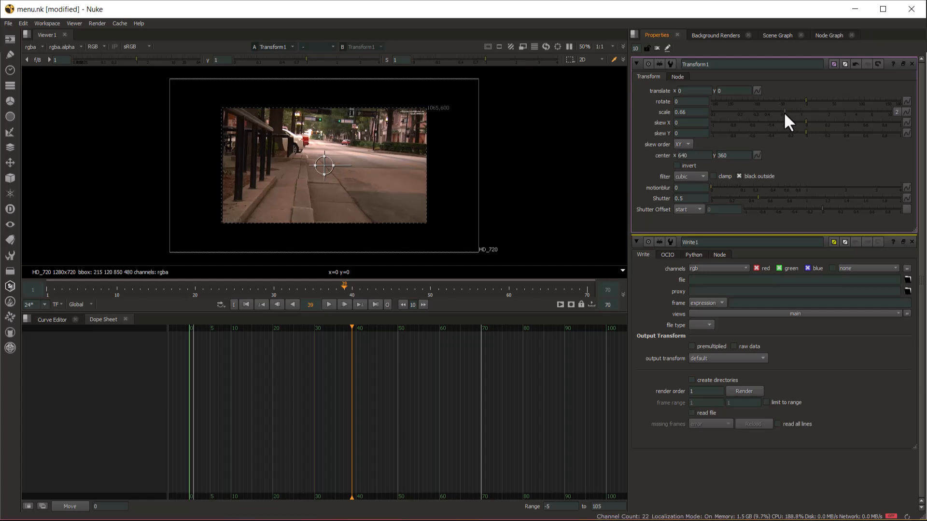
- Select Write1 in the Node Graph, try to render all Write nodes over frames 1-70, and dismiss the message
left_click(828, 35)
left_click(801, 287)
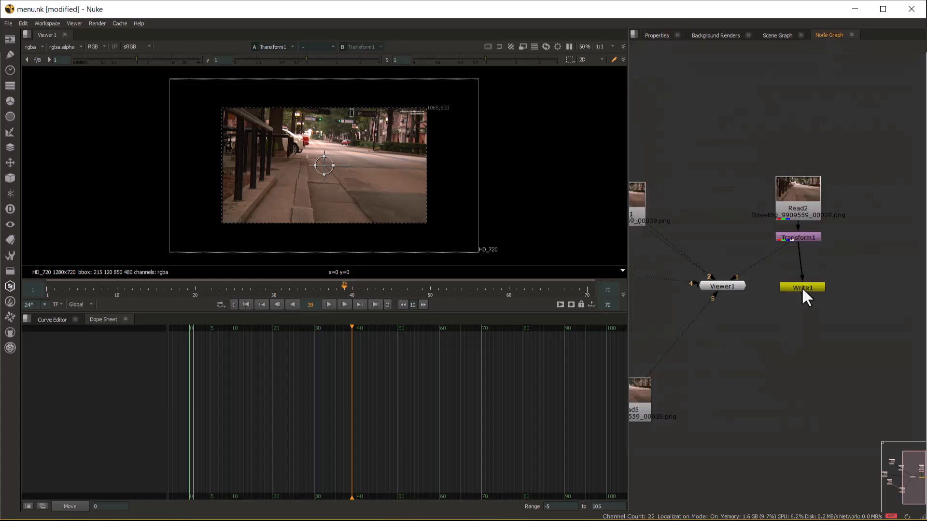
left_click(97, 23)
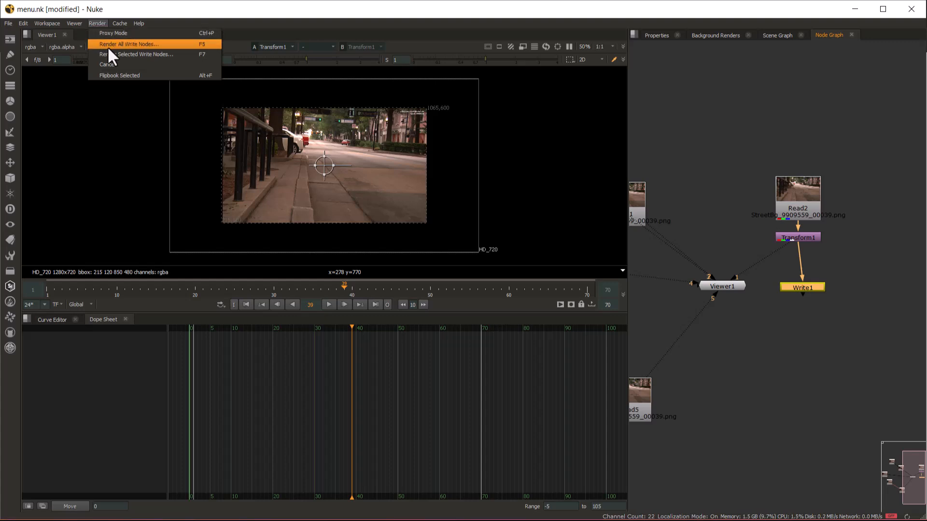
left_click(107, 46)
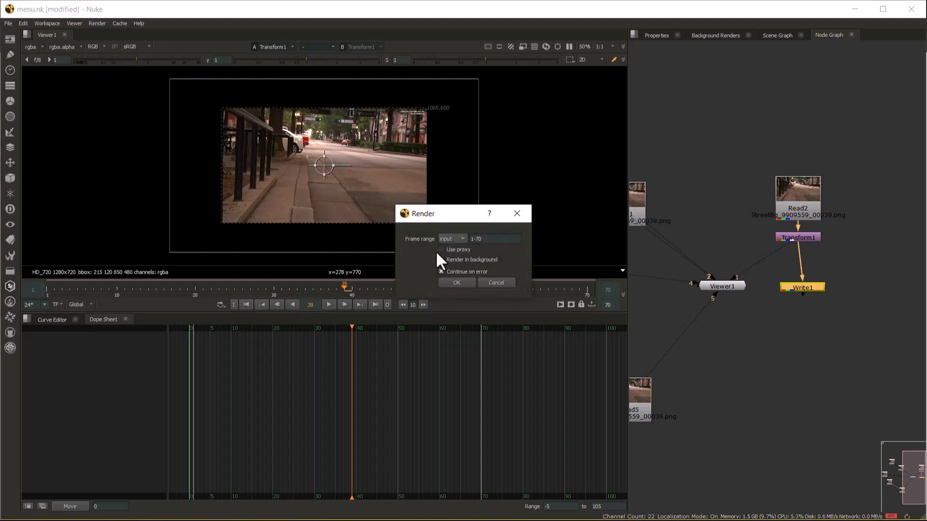
triple_click(482, 239)
left_click(462, 282)
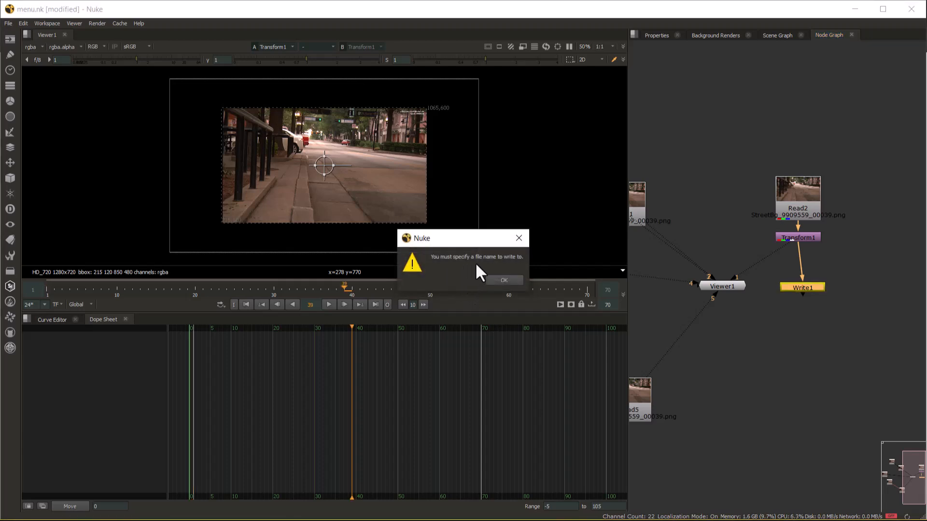
left_click(506, 280)
left_click(836, 302)
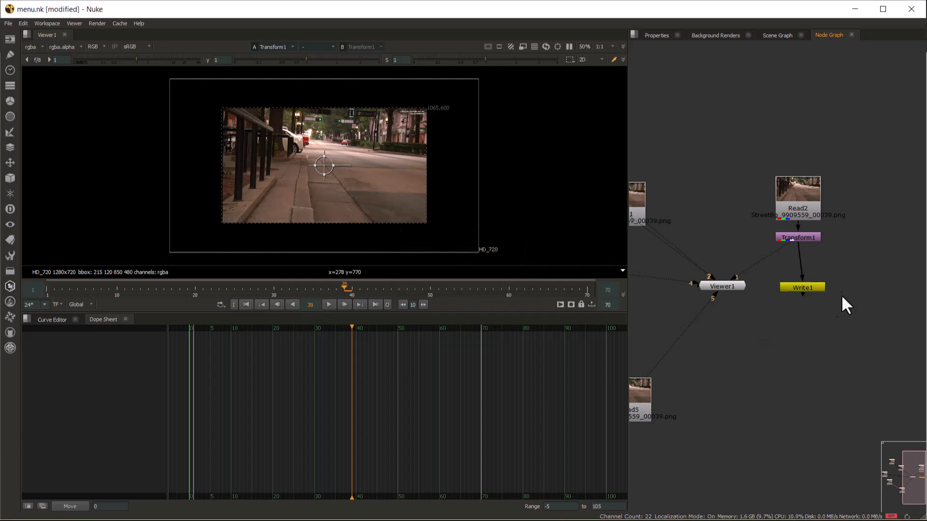
- Open the Write1 properties, browse for its output file, and go to the D:/nuke folder
double_click(796, 290)
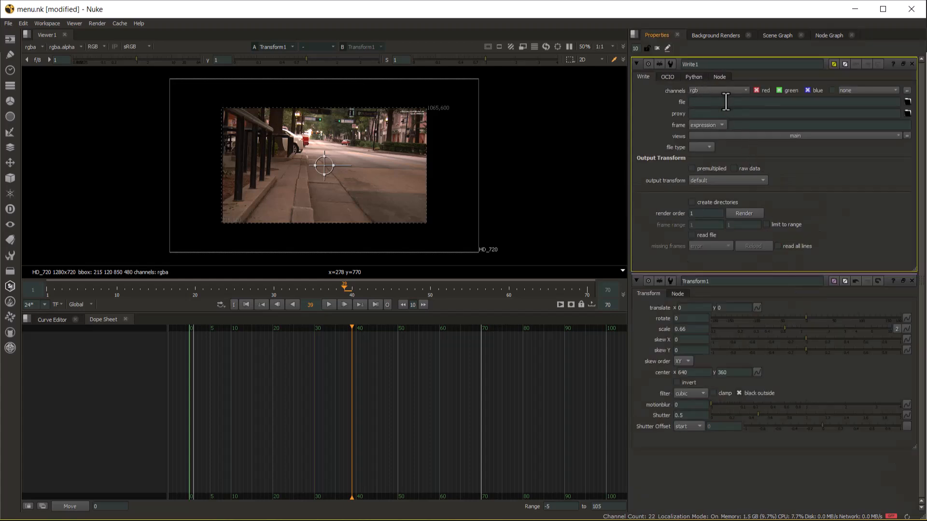
left_click(908, 101)
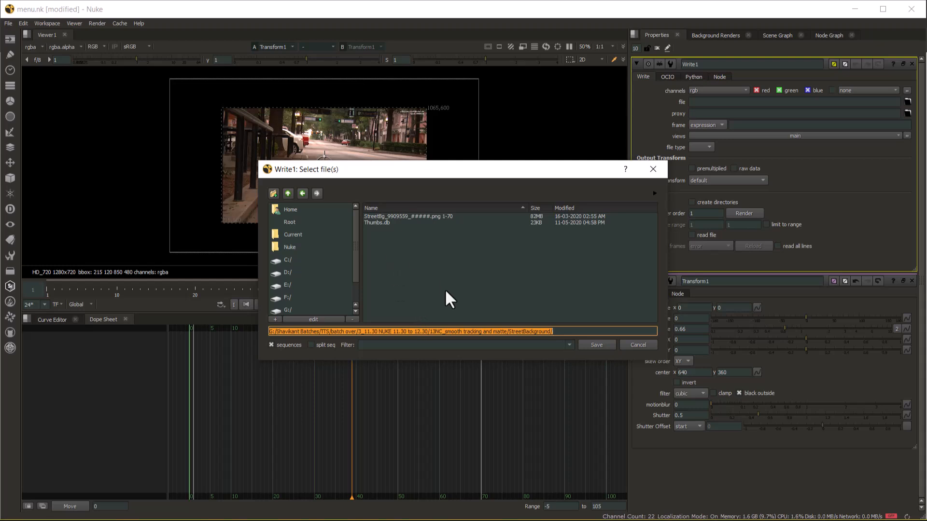
left_click(287, 274)
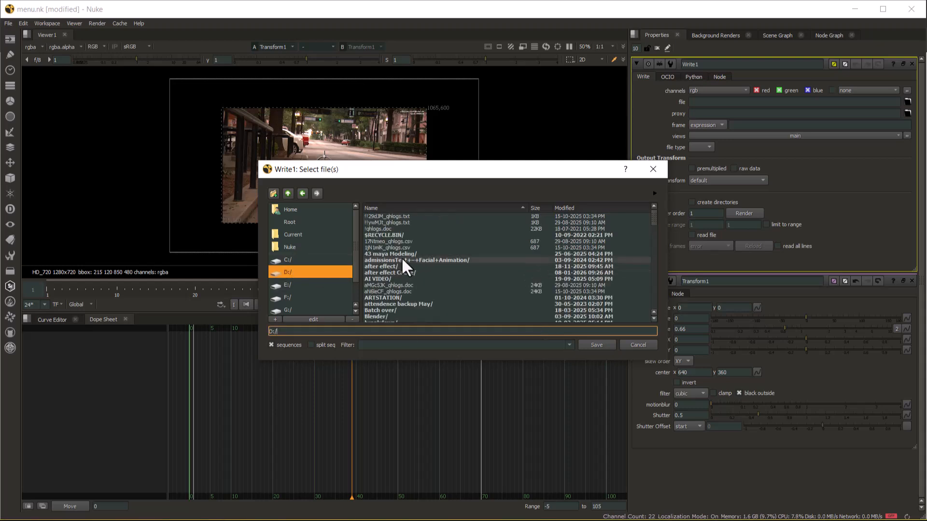
scroll(369, 285, "down", 6)
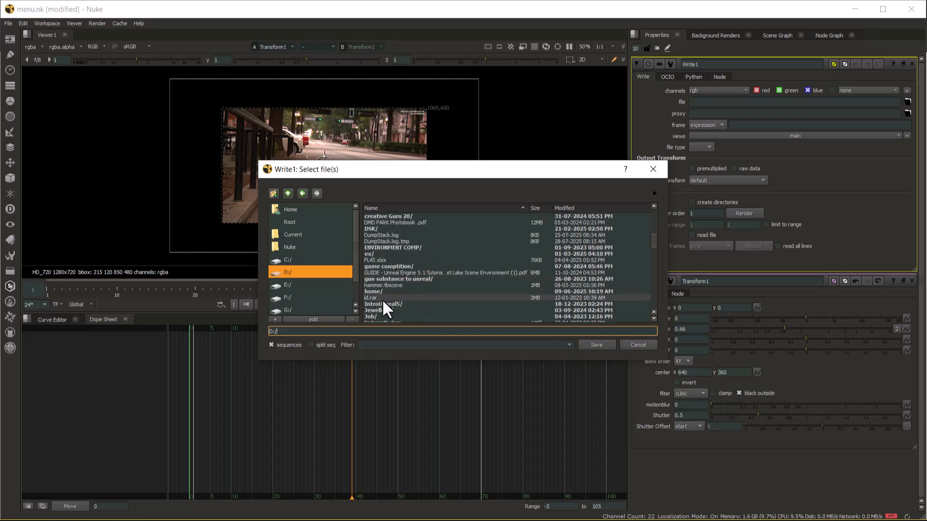
scroll(382, 296, "down", 6)
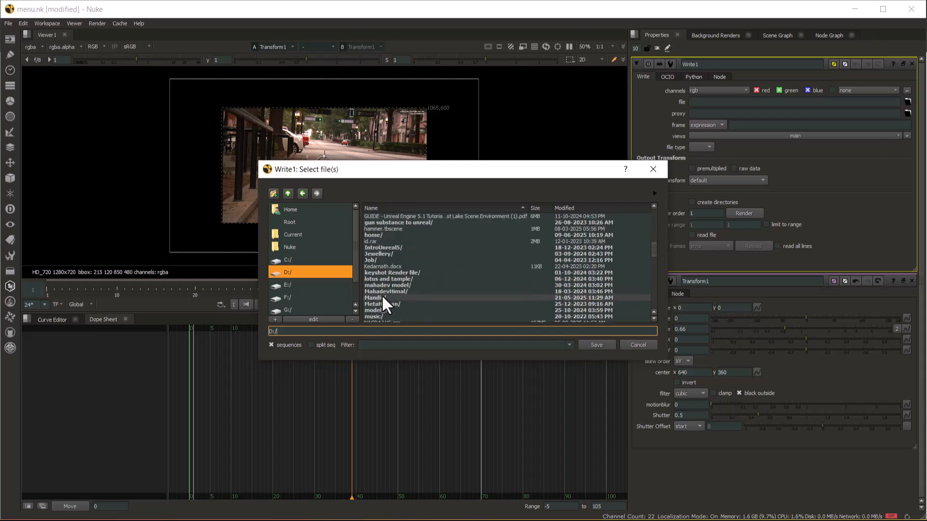
double_click(379, 298)
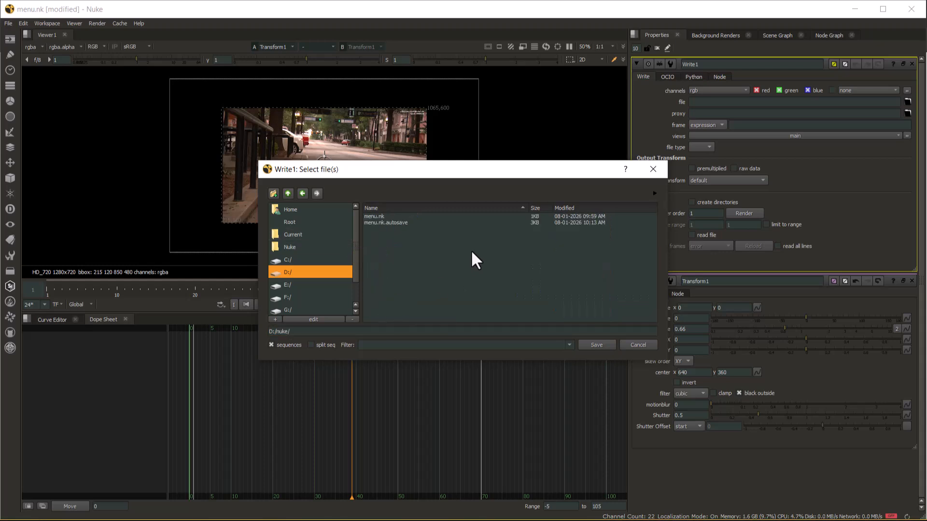
- Name Write1's output file Render in the D:/nuke folder and save the path
left_click(300, 331)
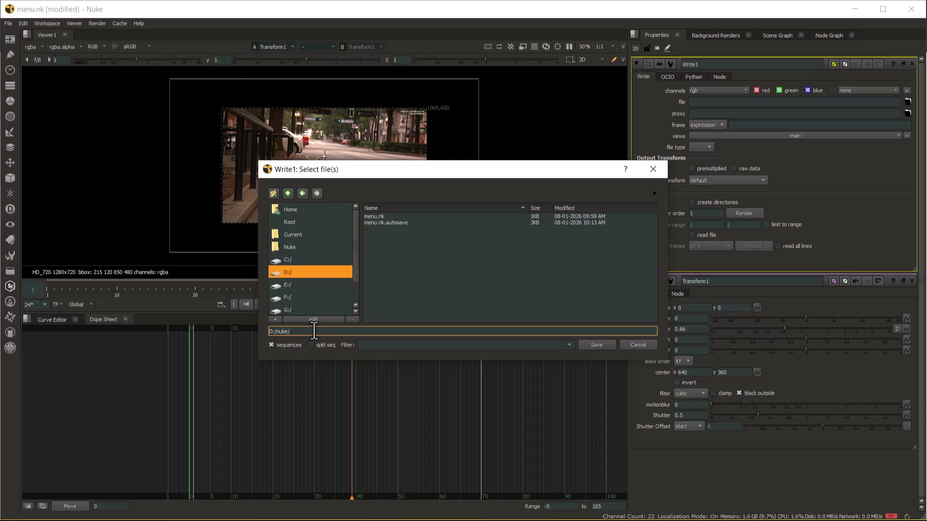
type("write")
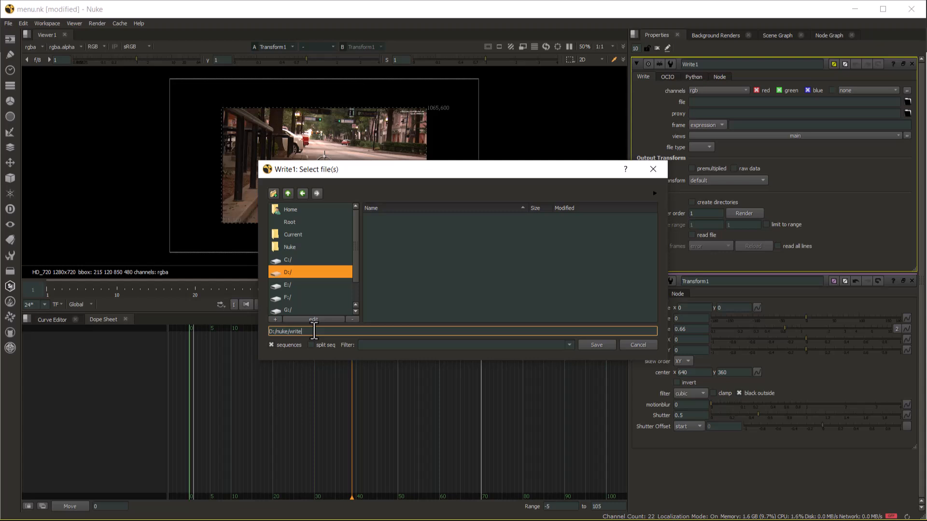
key("BackSpace")
key("BackSpace")
key("BackSpace")
key("BackSpace")
key("BackSpace")
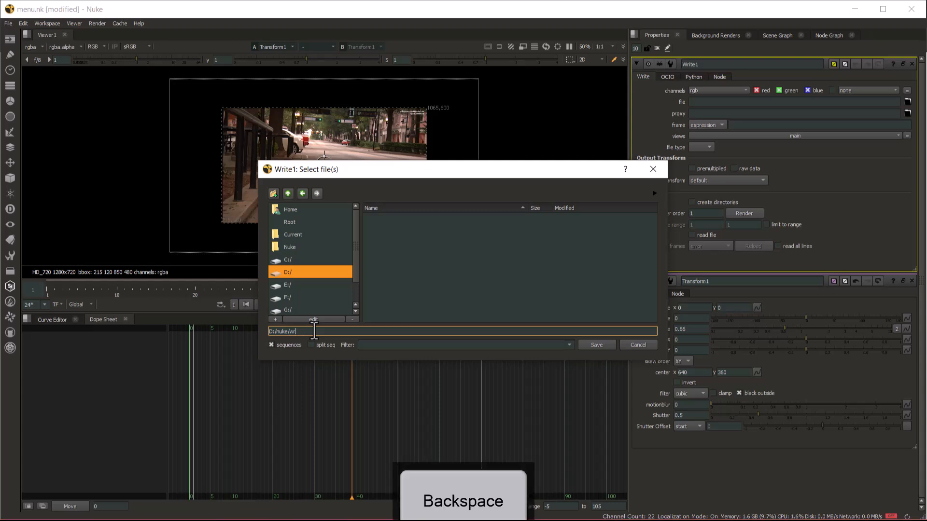
type("Render")
key("Return")
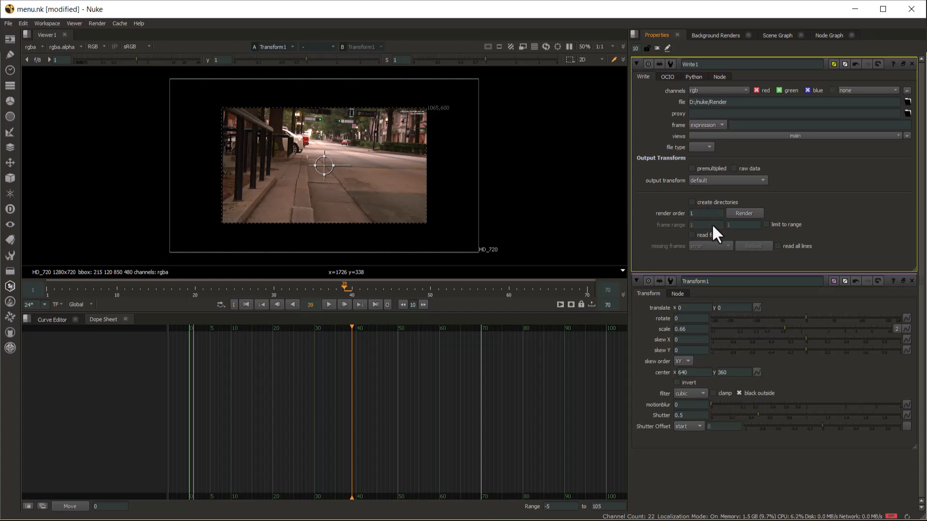
- Limit Write1's render range to frames 1-30 and set its file type to png
left_click_drag(699, 217, 659, 217)
left_click(766, 224)
left_click(746, 225)
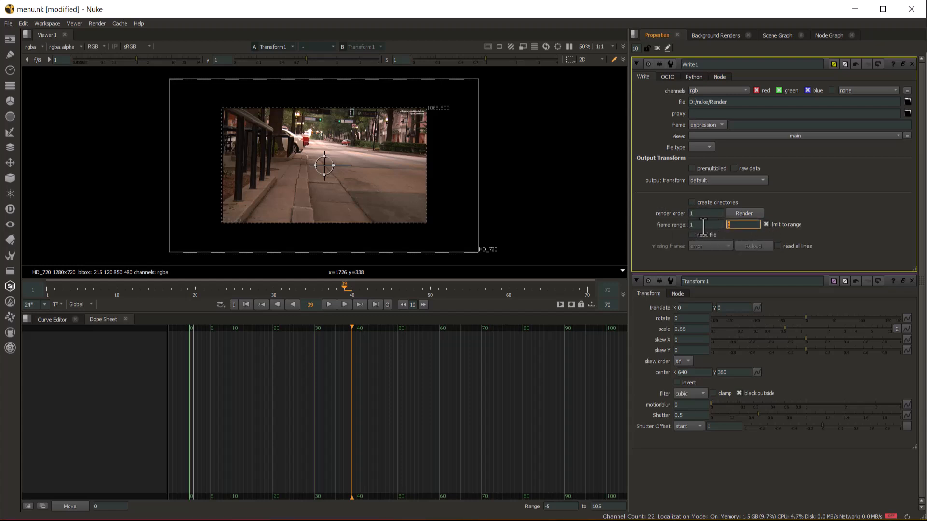
type("30")
key("Return")
left_click(703, 148)
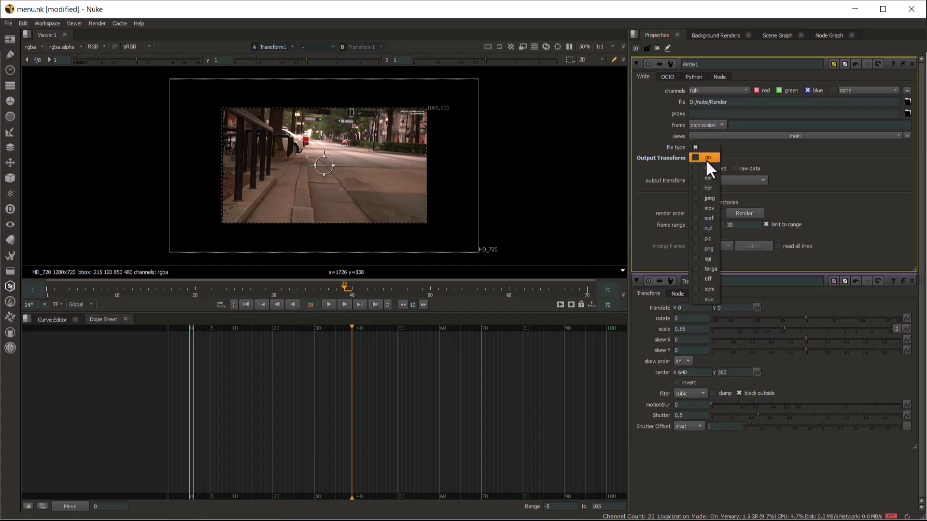
left_click(712, 251)
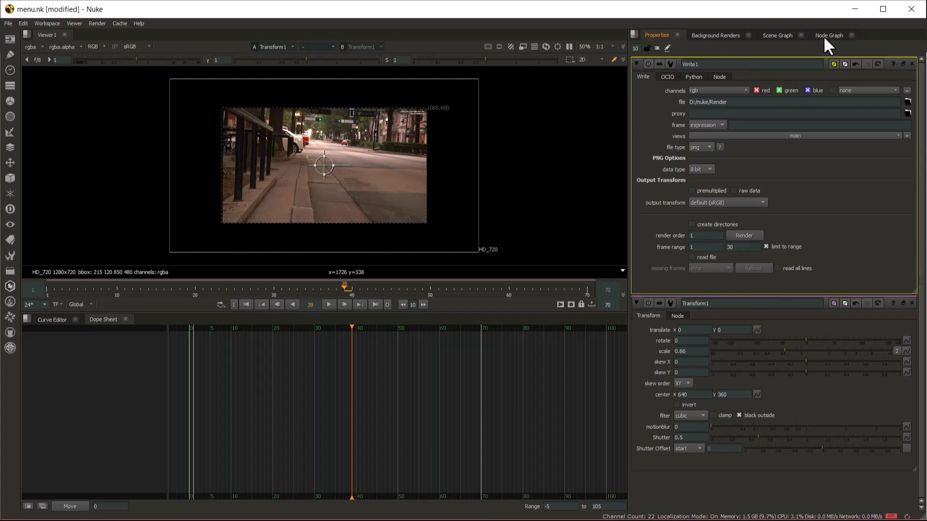
- Try to render all Write nodes over the input frame range 1-70 and dismiss the message
key("F5")
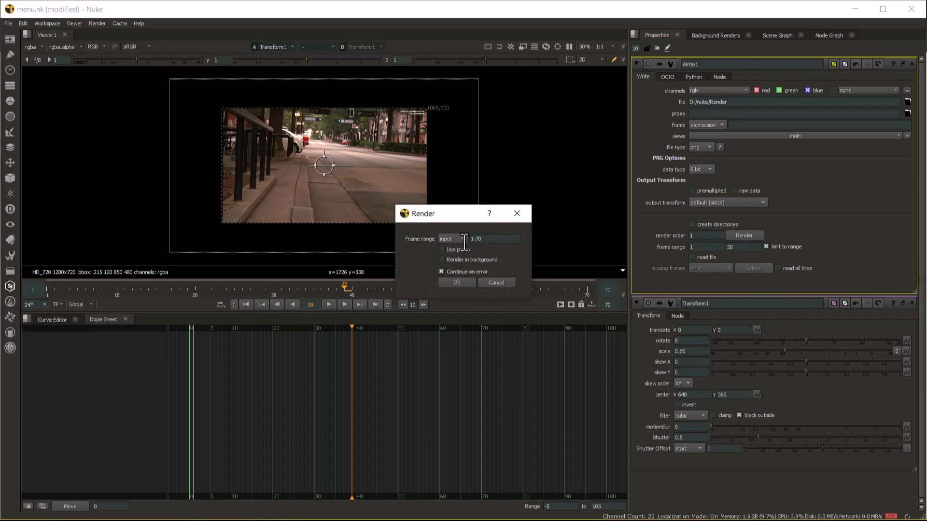
left_click(492, 283)
left_click(97, 23)
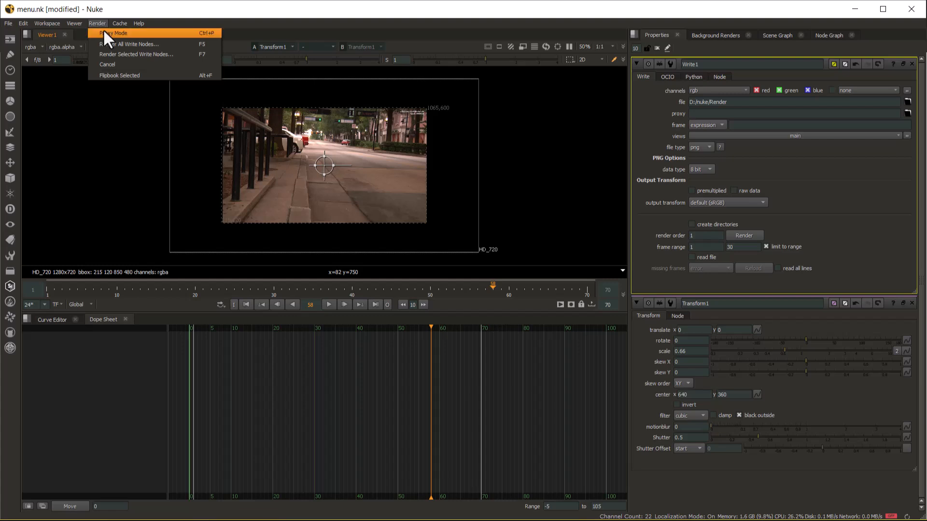
left_click(114, 45)
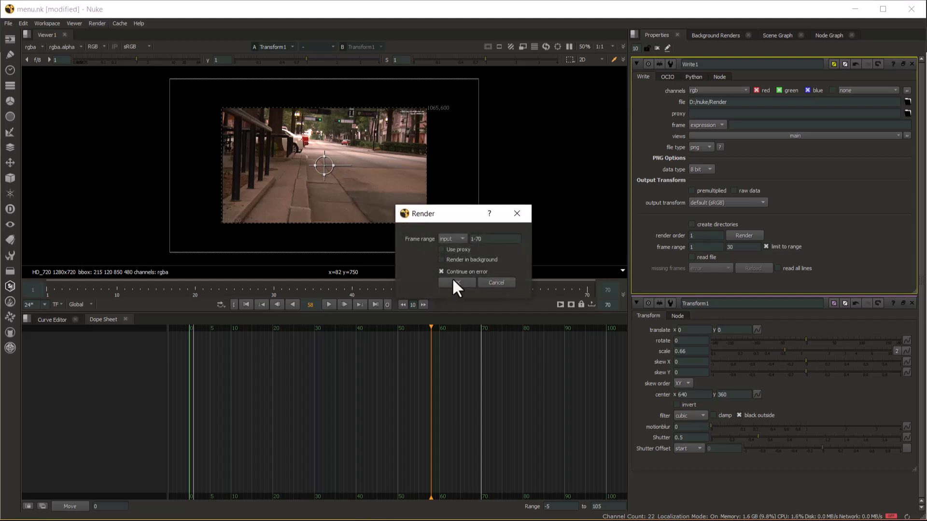
key("Return")
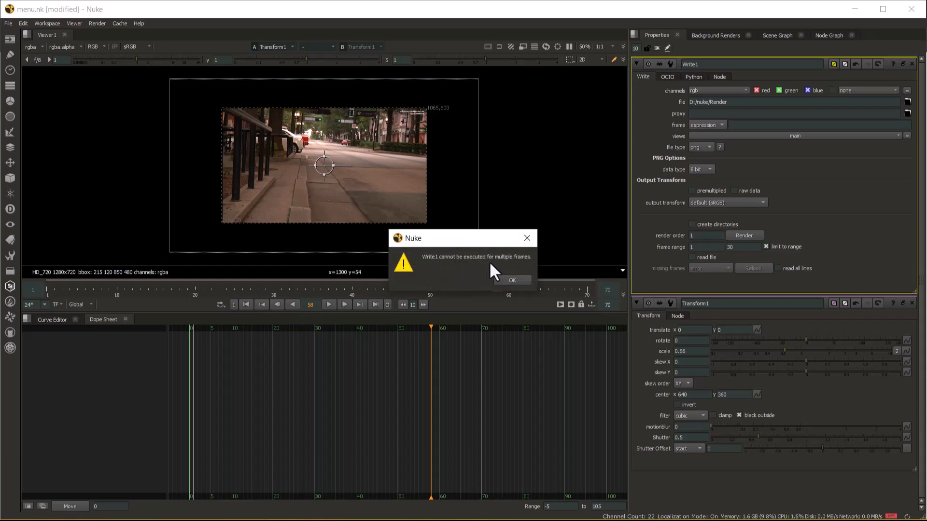
left_click(510, 281)
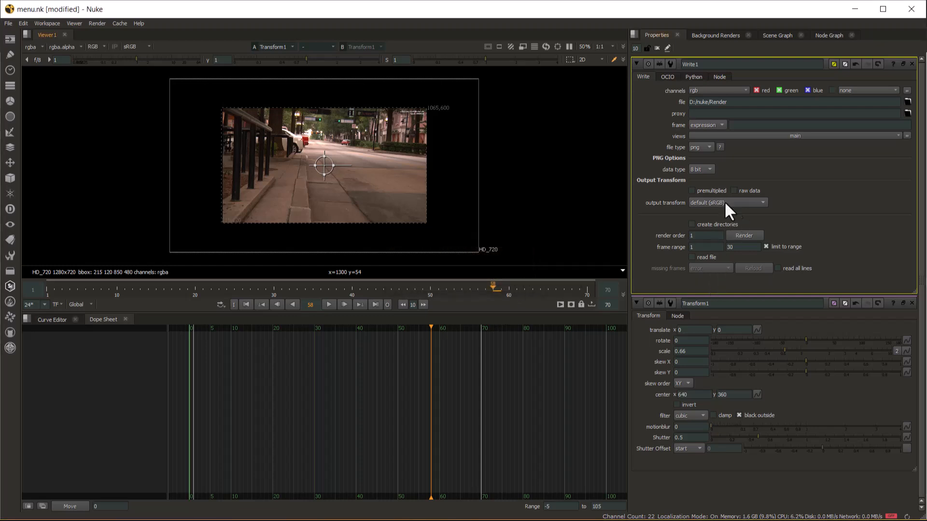
- Turn off Write1's limit to range and try to render it with a custom frame range of 1-70, dismissing the message
left_click(767, 247)
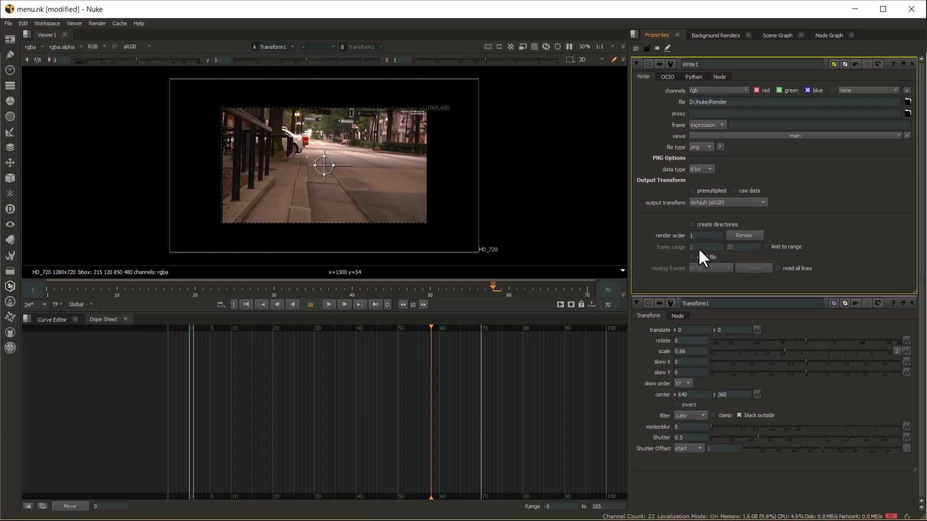
left_click(741, 235)
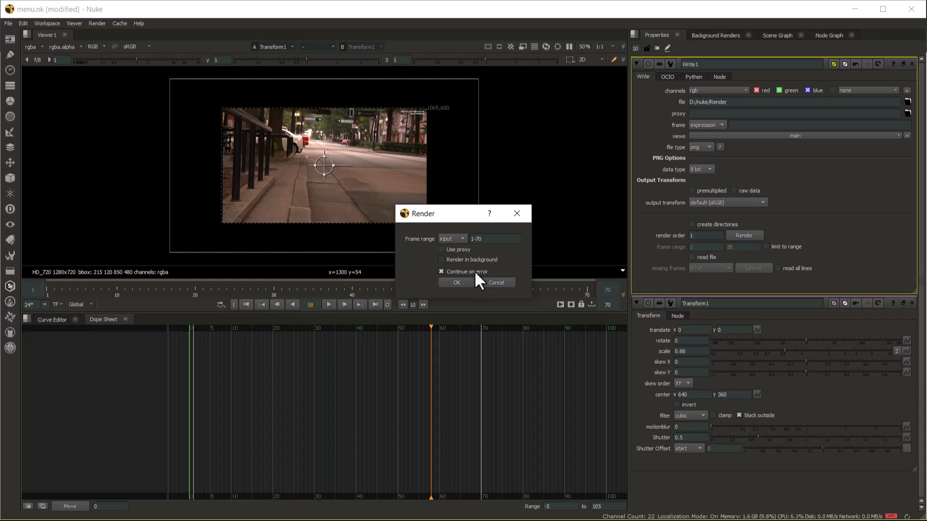
left_click(461, 239)
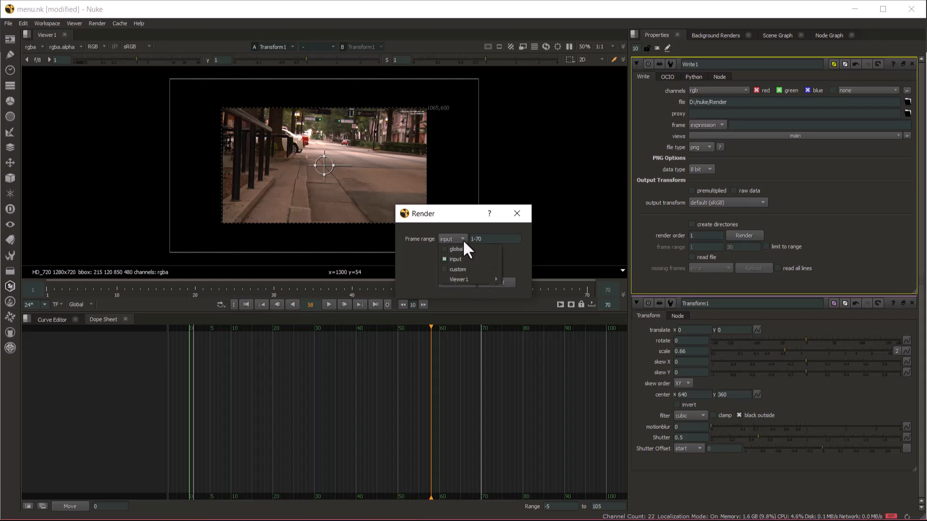
left_click(463, 259)
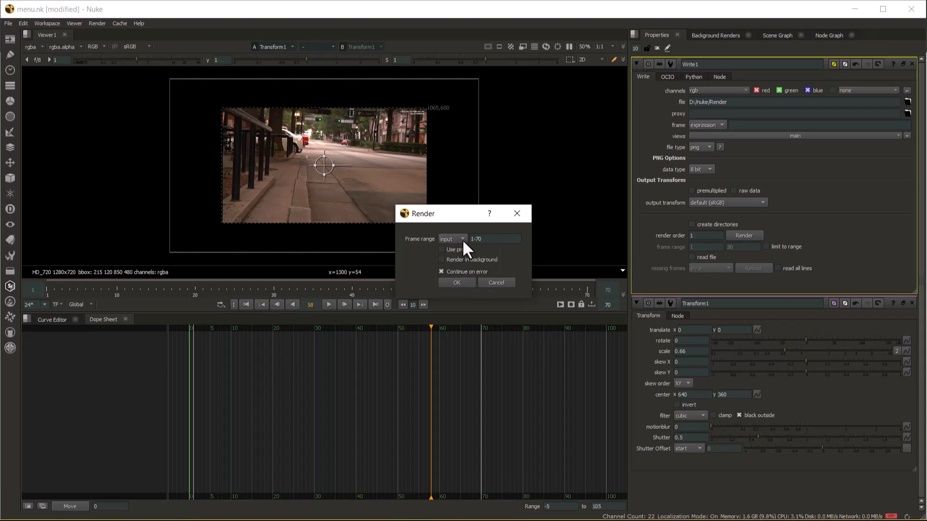
left_click(460, 237)
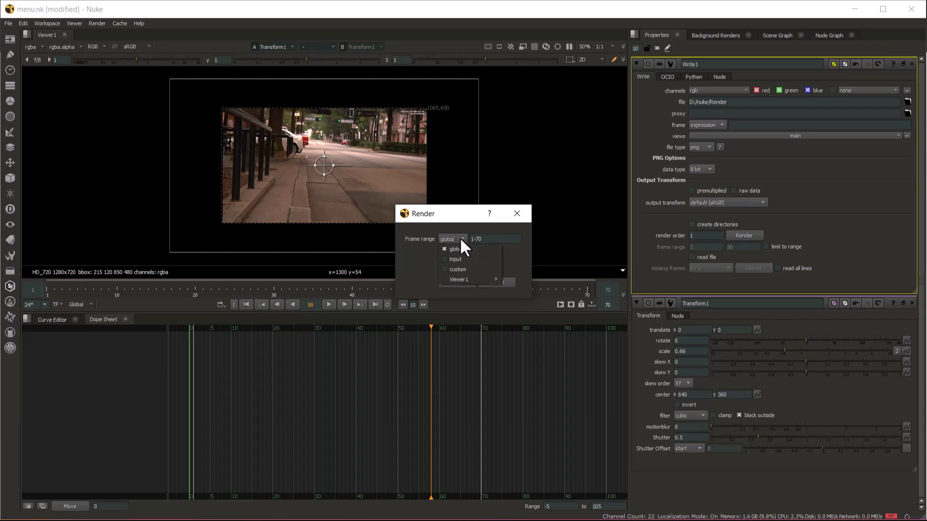
left_click(467, 269)
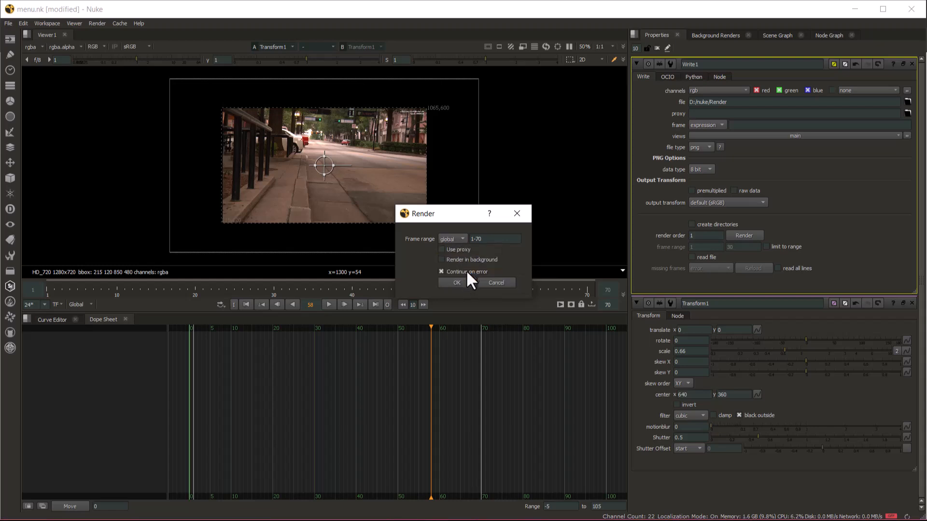
left_click(460, 238)
left_click(417, 256)
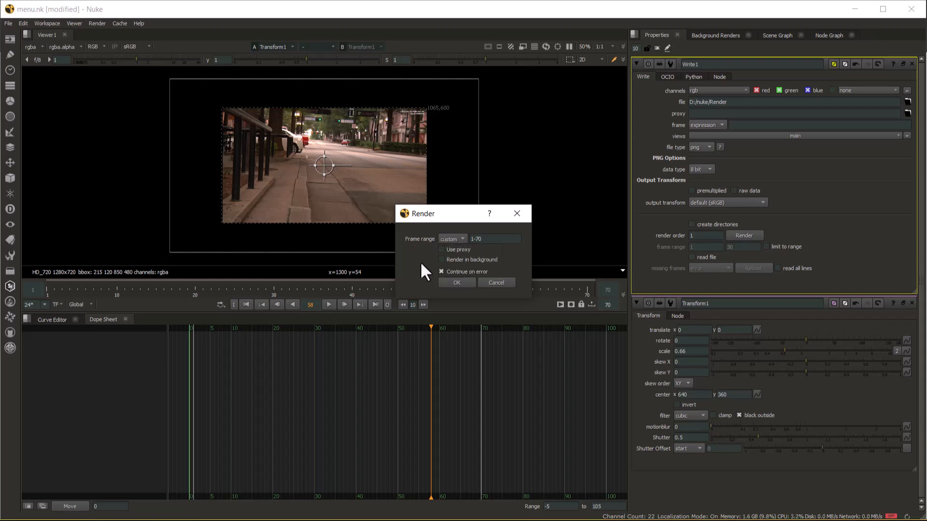
left_click(454, 285)
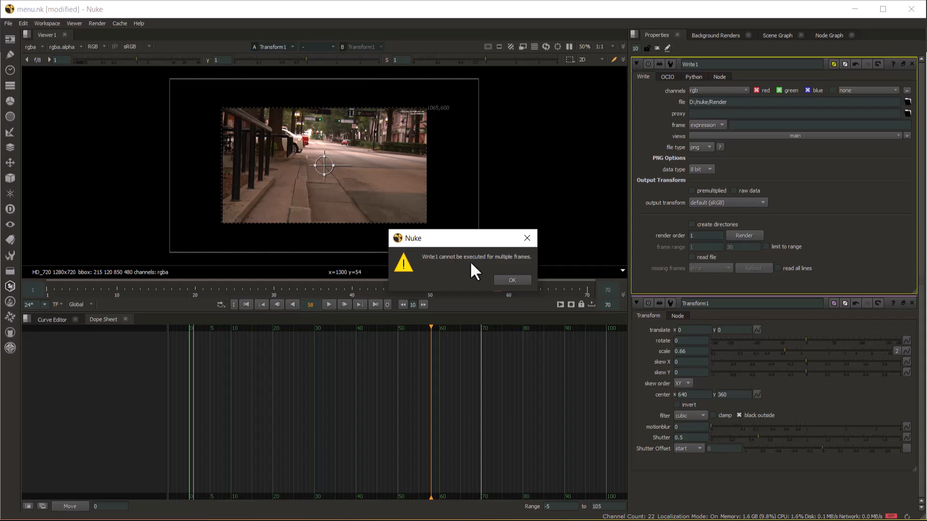
left_click(510, 279)
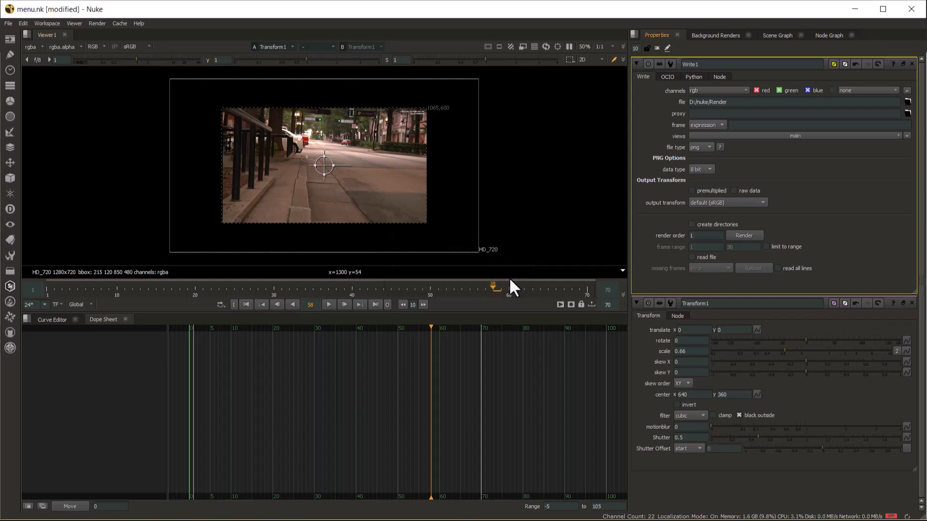
- Connect Viewer1 to Write1 and enable Write1's premultiplied, raw data, and create directories options
left_click(828, 34)
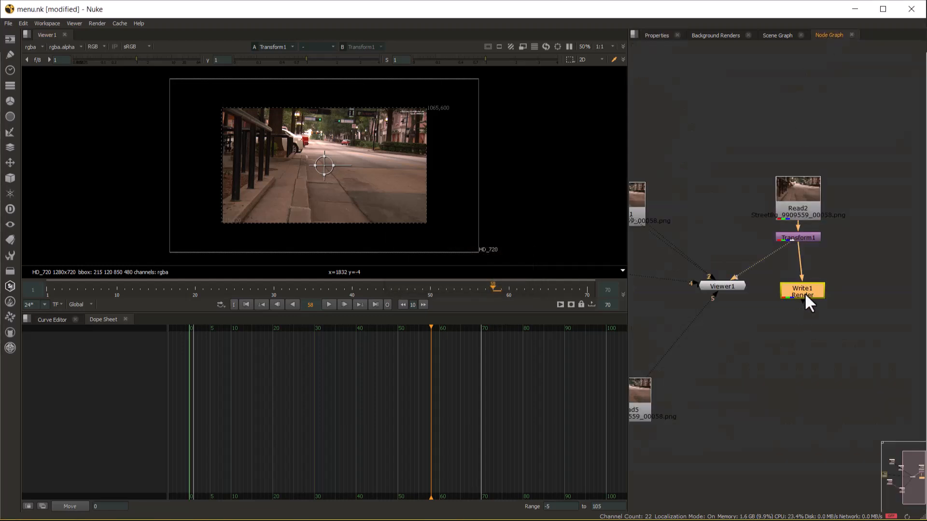
key("1")
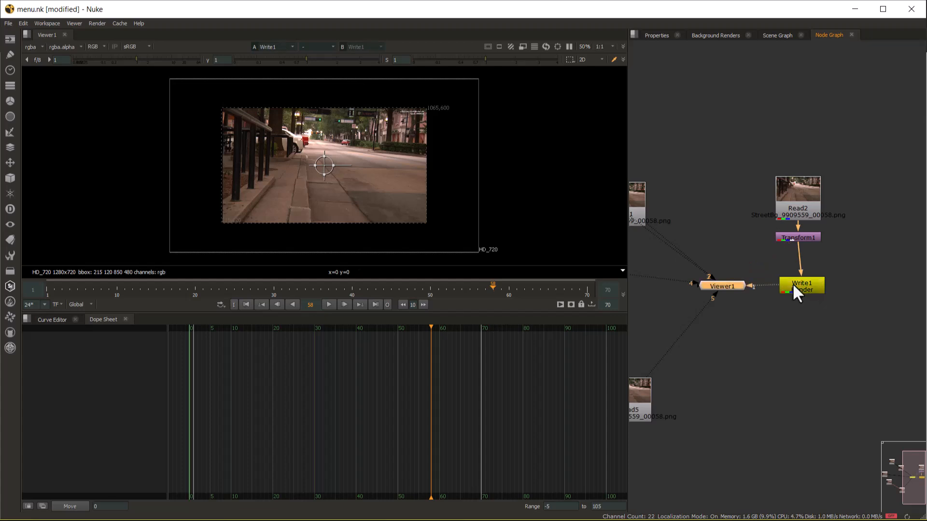
double_click(802, 288)
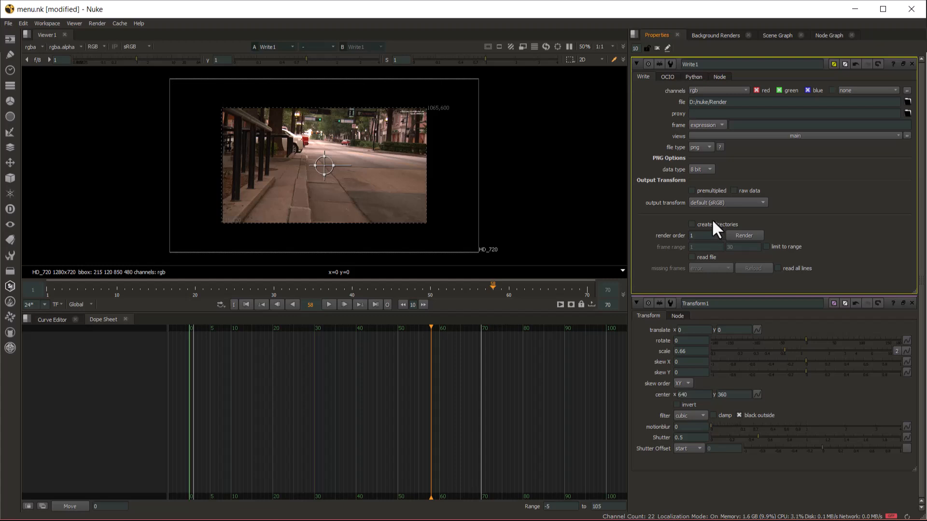
left_click(693, 190)
left_click(750, 191)
left_click(711, 226)
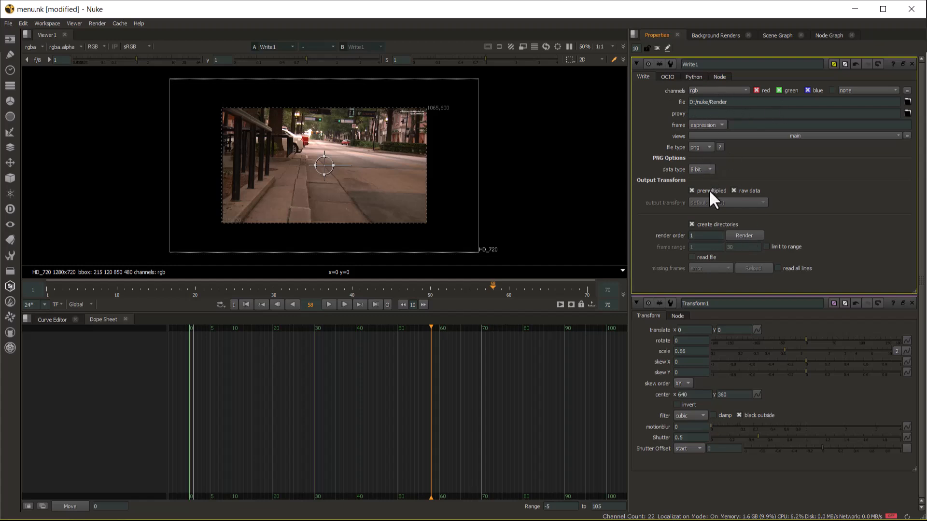
- Render the selected Write node in the background with proxy enabled, using a custom frame range of 1-1
left_click(829, 35)
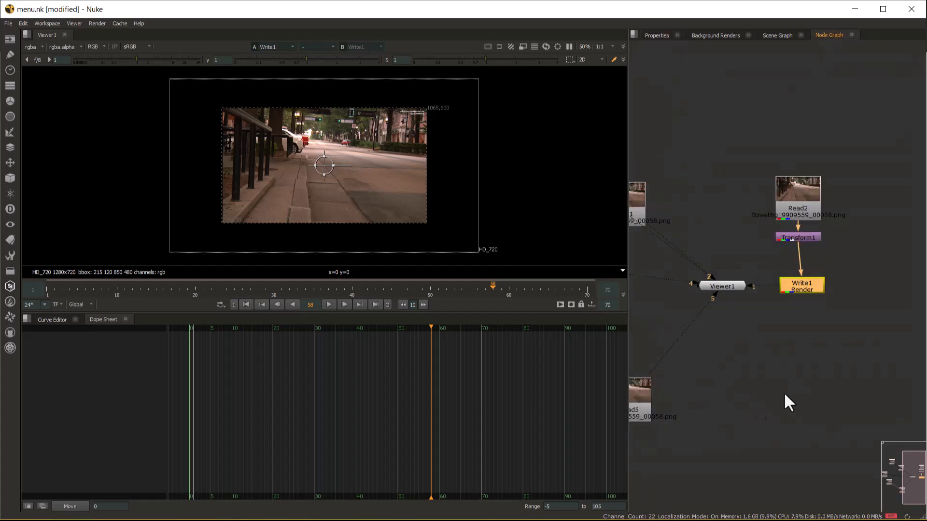
left_click(97, 23)
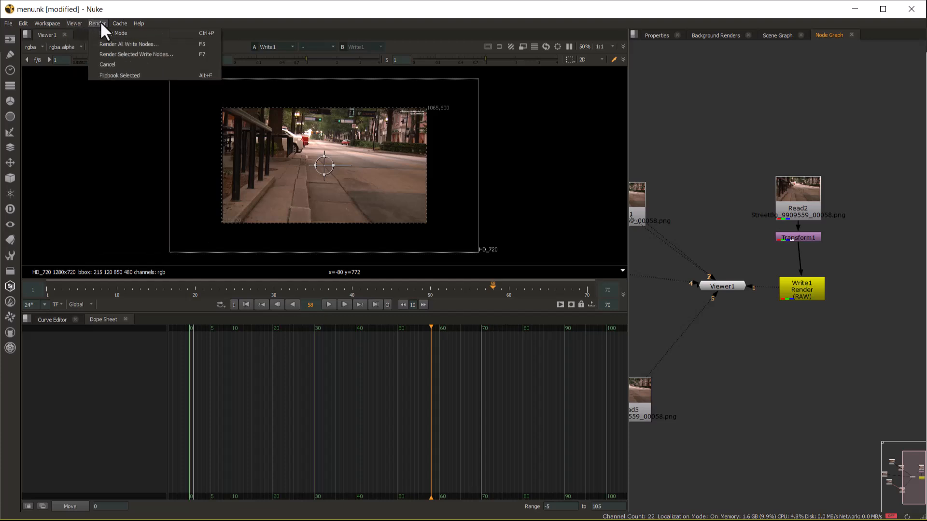
left_click(109, 53)
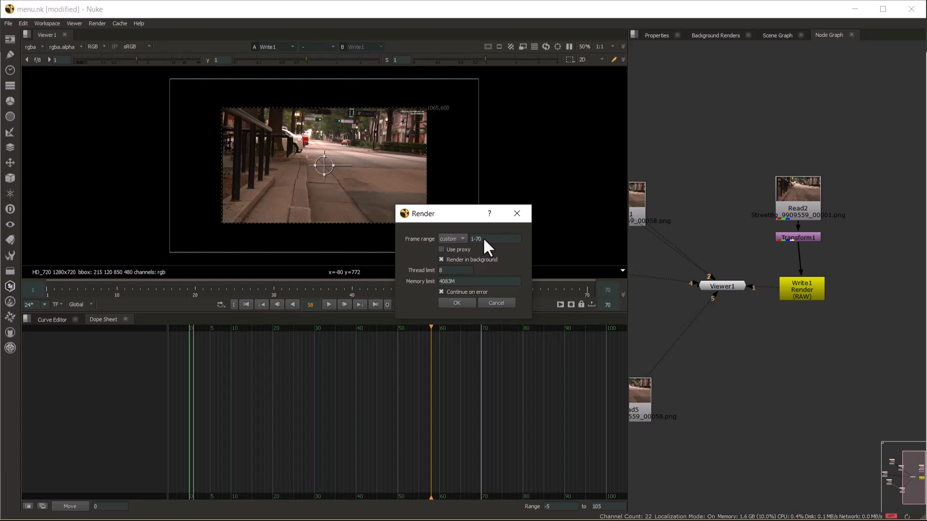
left_click_drag(476, 240, 500, 244)
type("1")
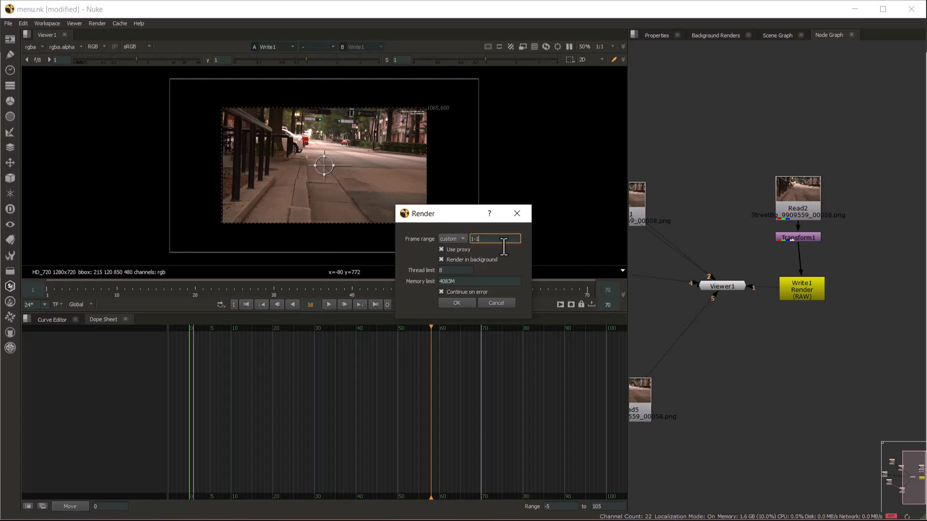
left_click(452, 303)
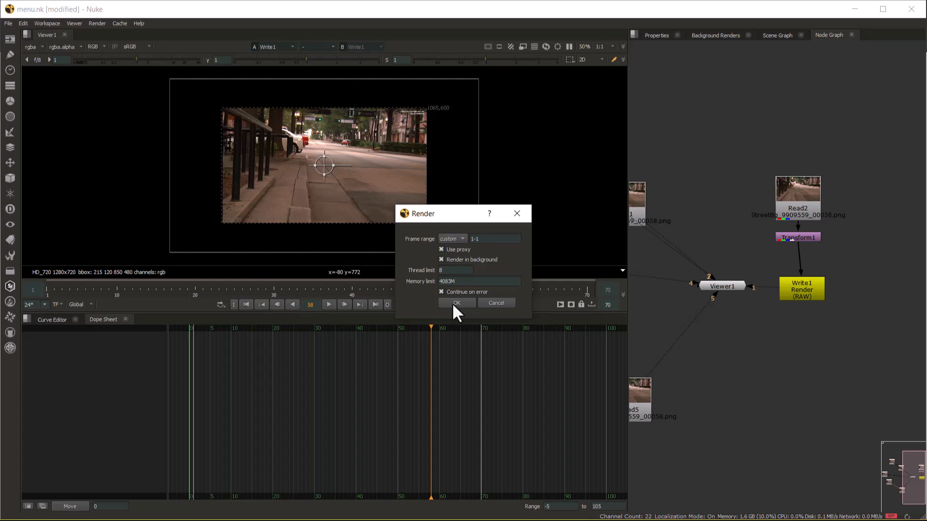
left_click(452, 304)
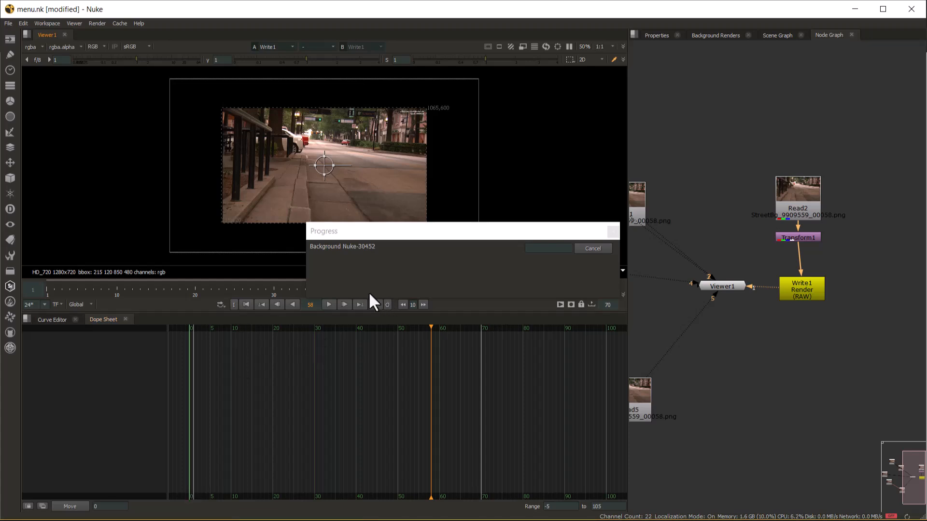
left_click_drag(457, 229, 365, 236)
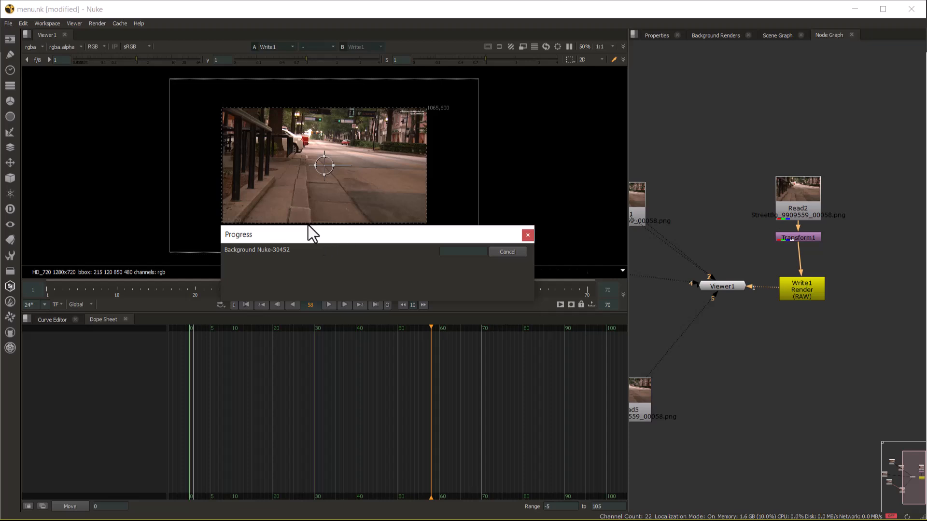
- Switch to the Gemini notes in the browser, highlight the Help entry under Menu Bar, and return to Nuke to dismiss the message
key("alt+Tab")
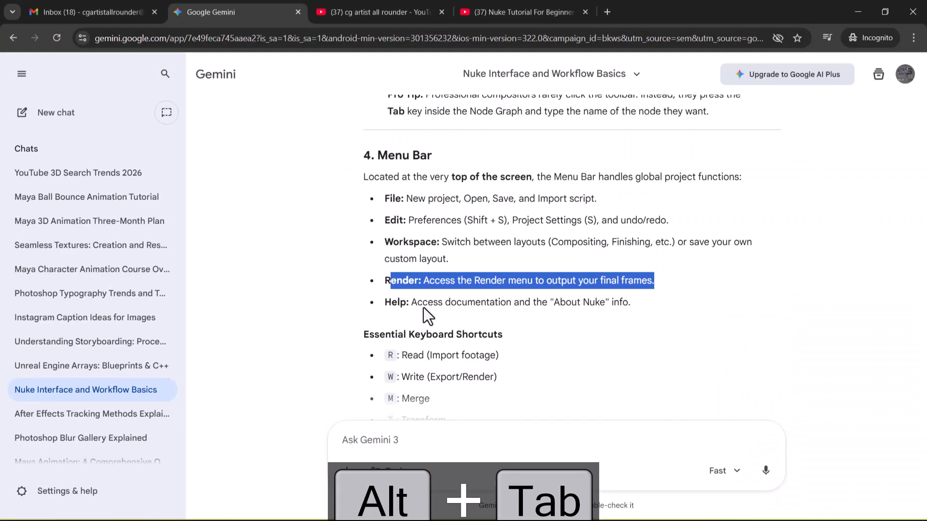
left_click_drag(391, 302, 614, 301)
key("alt+Tab")
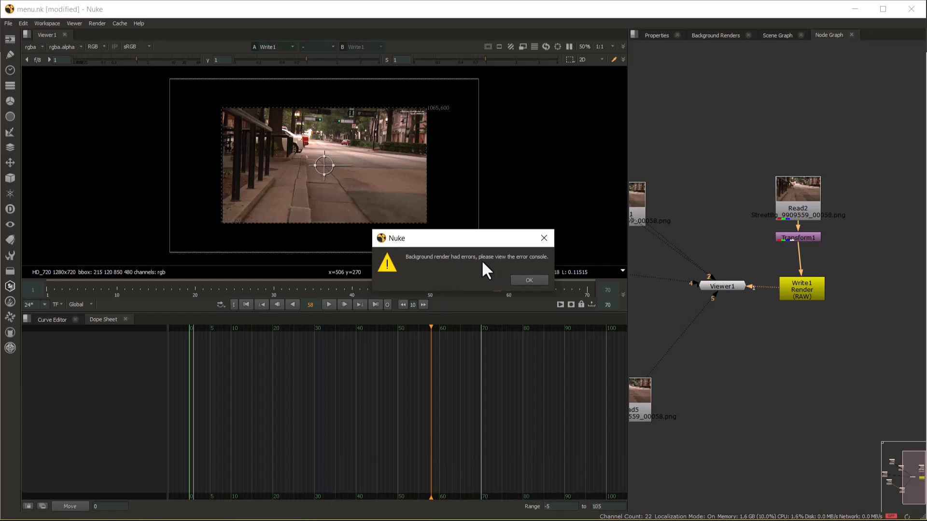
left_click(528, 279)
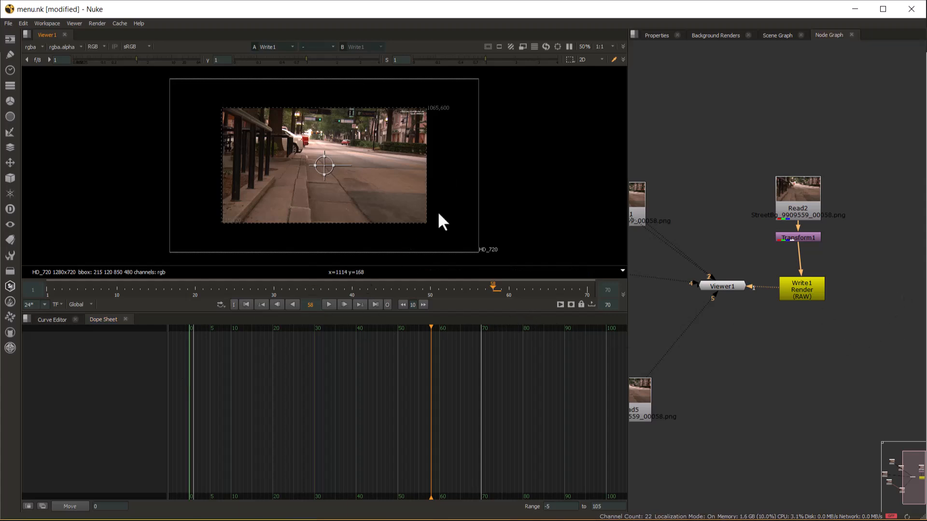
- Switch to the Gemini notes in the browser, highlight the Help description under Menu Bar again, and return to Nuke
key("alt+Tab")
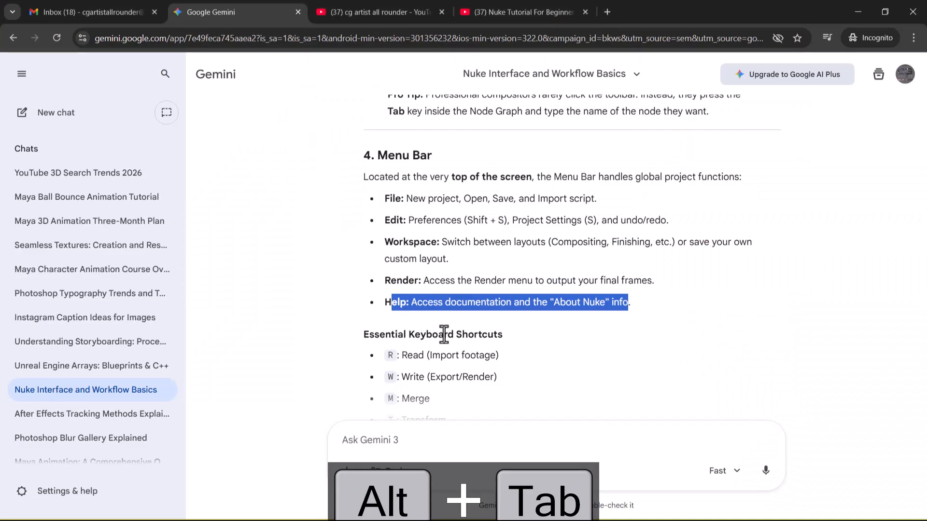
left_click(411, 311)
left_click_drag(406, 301, 602, 299)
key("alt+Tab")
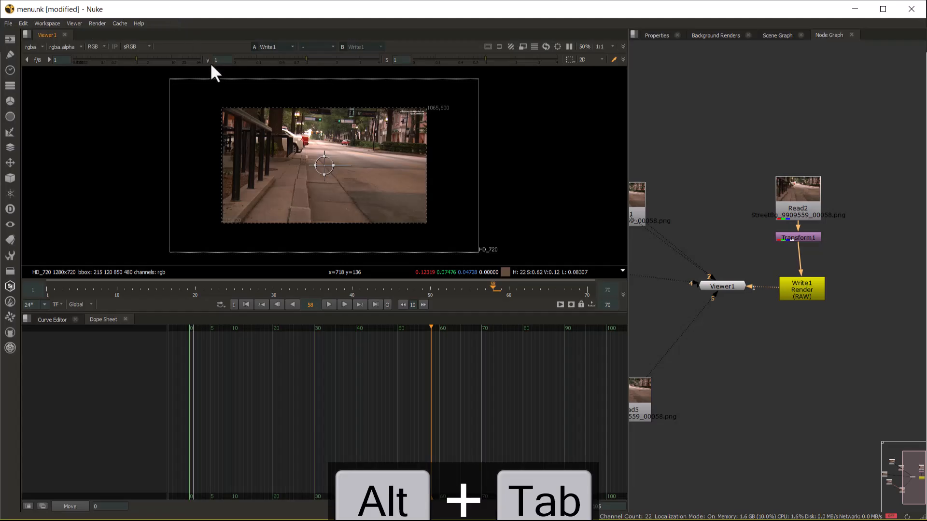
- Bring up Nuke's keyboard shortcut list and examine the File and Edit key assignments, highlighting the comp and clipboard entries
left_click(139, 23)
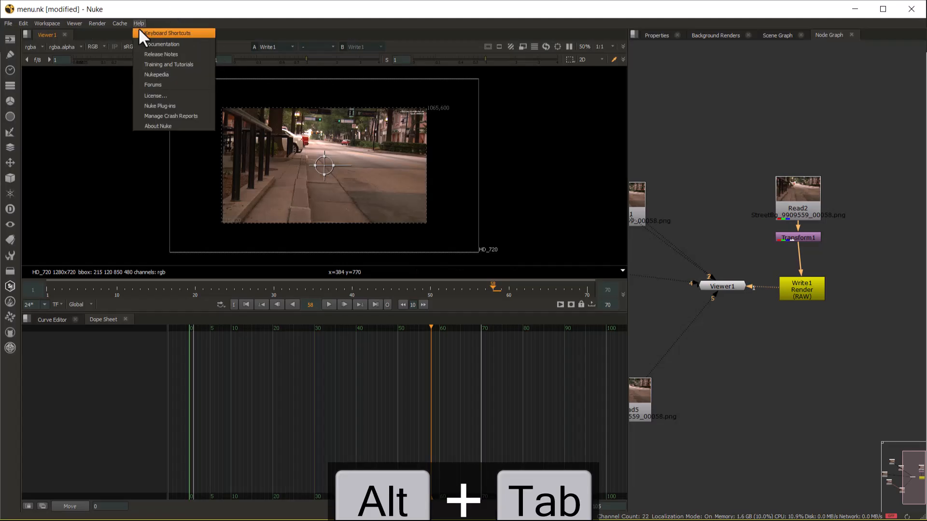
left_click(164, 34)
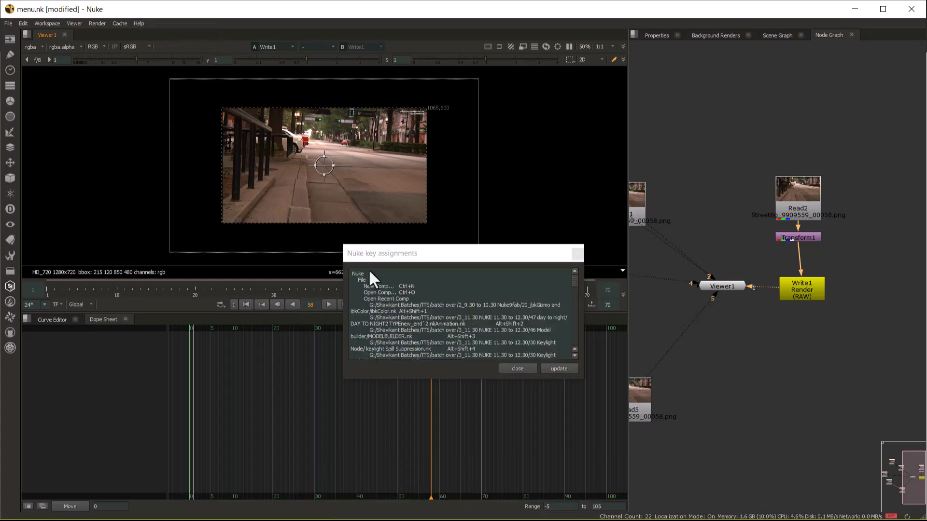
left_click_drag(363, 284, 442, 331)
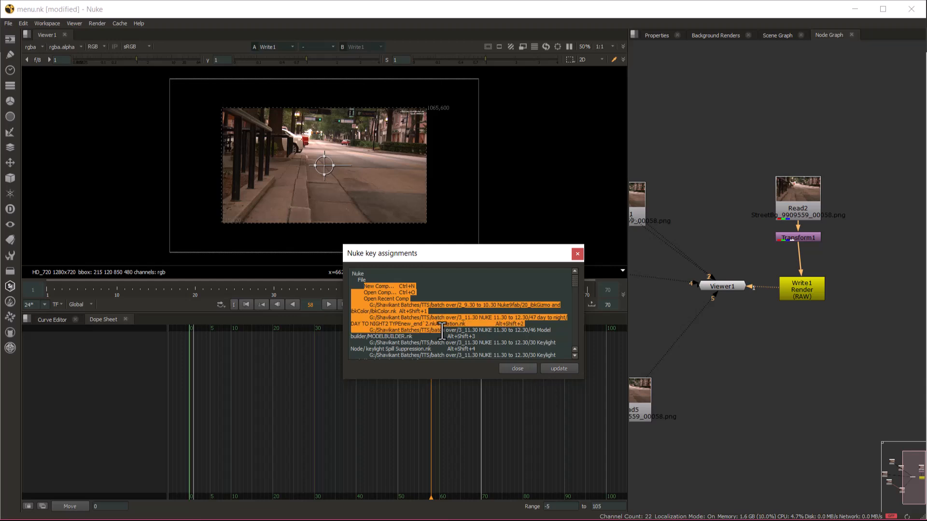
scroll(442, 331, "down", 5)
left_click_drag(362, 306, 434, 339)
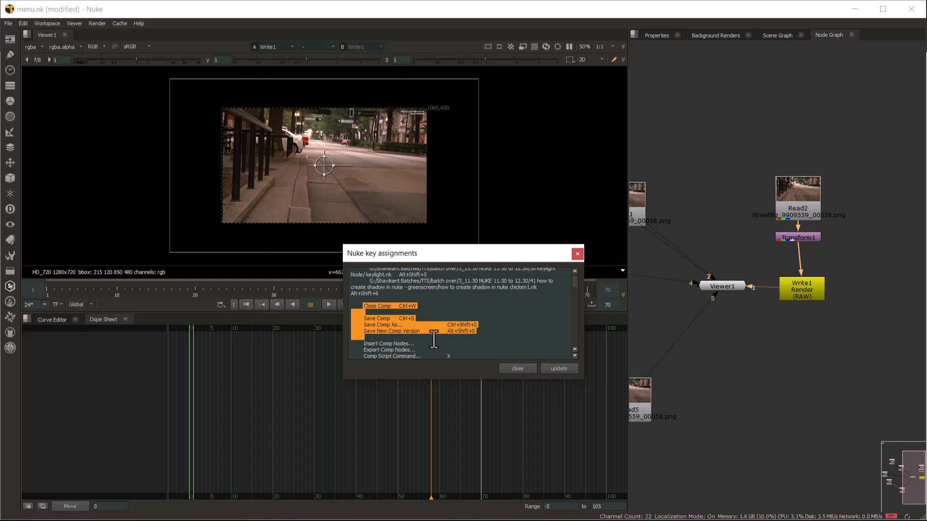
scroll(432, 328, "down", 5)
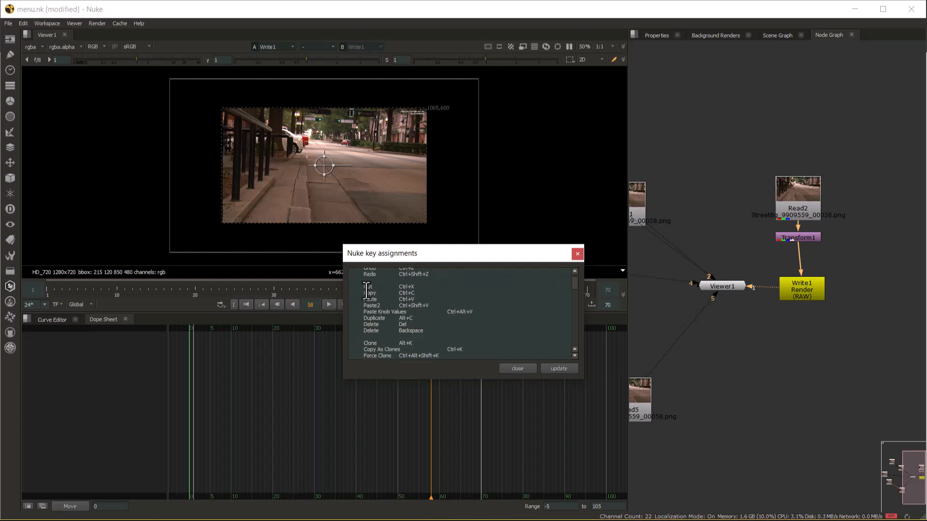
mouse_move(361, 287)
left_mouse_down()
mouse_move(415, 306)
mouse_move(420, 344)
mouse_move(411, 359)
left_mouse_up()
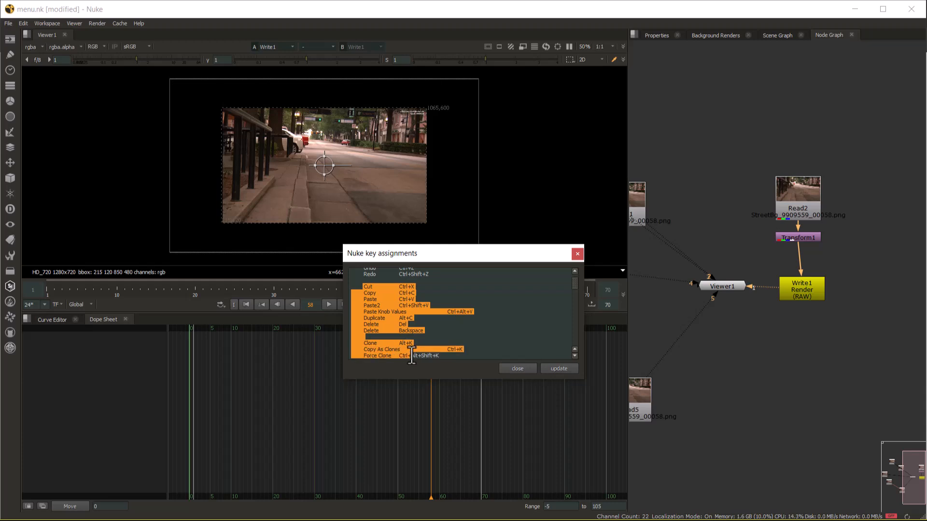
- Examine the Node and Viewer key assignments further down the shortcut list, highlighting the Autoplace entry
scroll(412, 346, "down", 10)
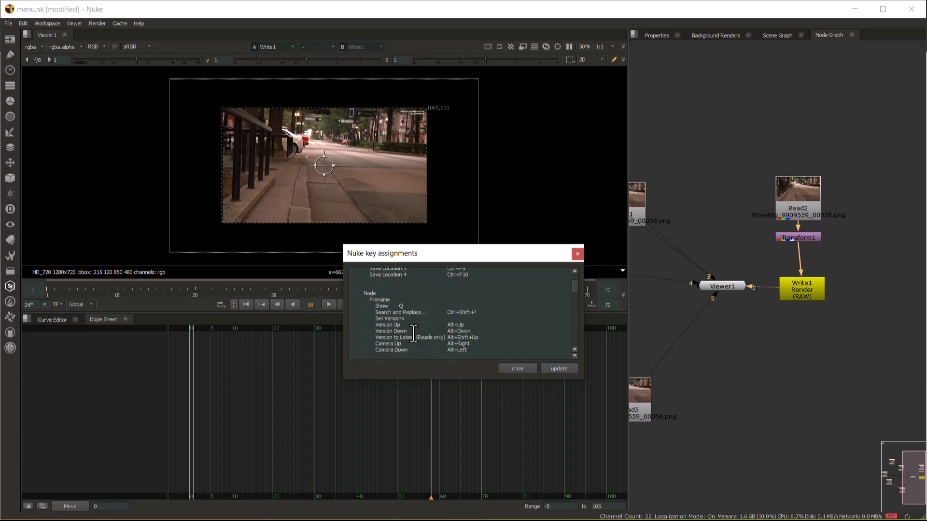
scroll(403, 332, "down", 3)
left_click_drag(373, 311, 451, 358)
scroll(422, 314, "down", 5)
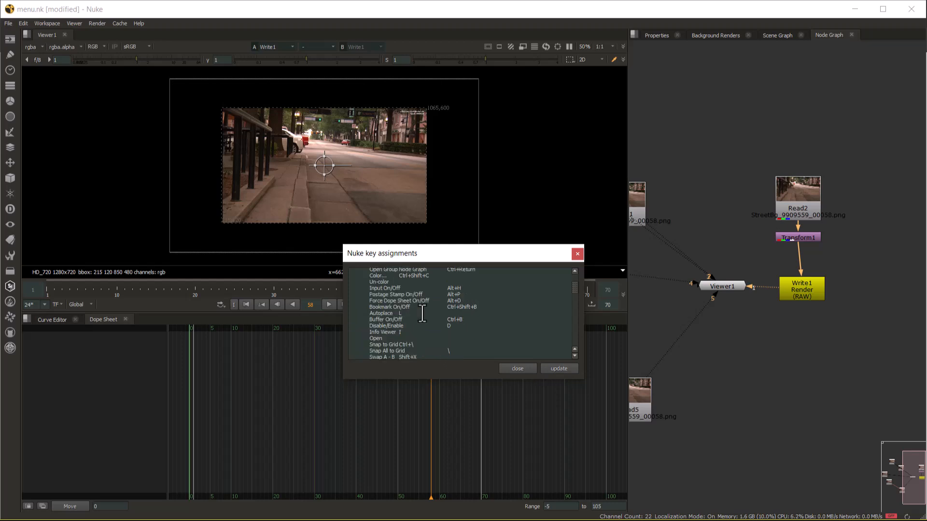
triple_click(400, 315)
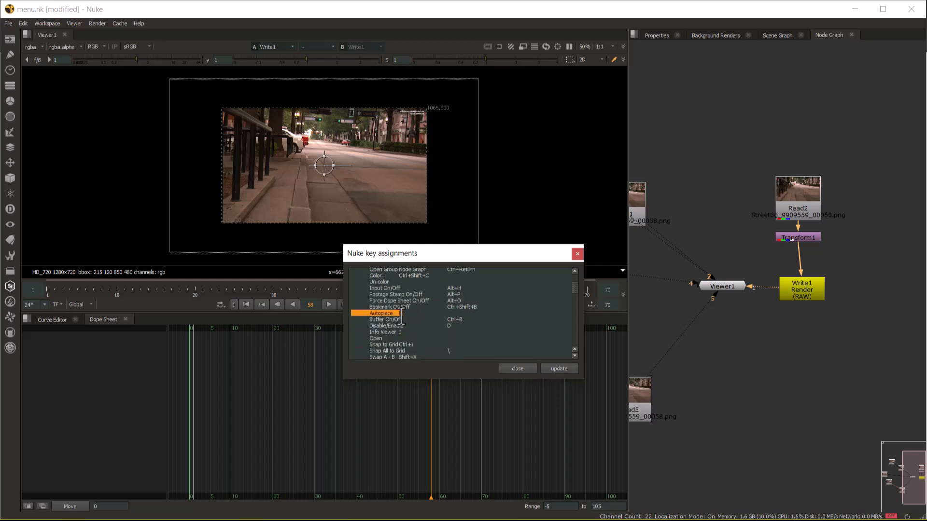
scroll(400, 317, "down", 6)
scroll(400, 316, "down", 10)
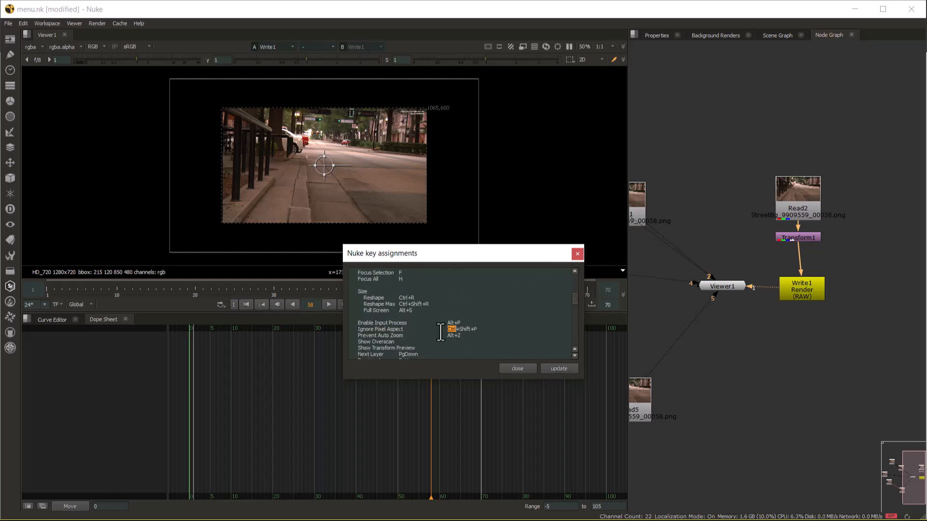
- Copy the entire list of Nuke key assignments to the clipboard and close the dialog
key("ctrl+a")
key("ctrl+c")
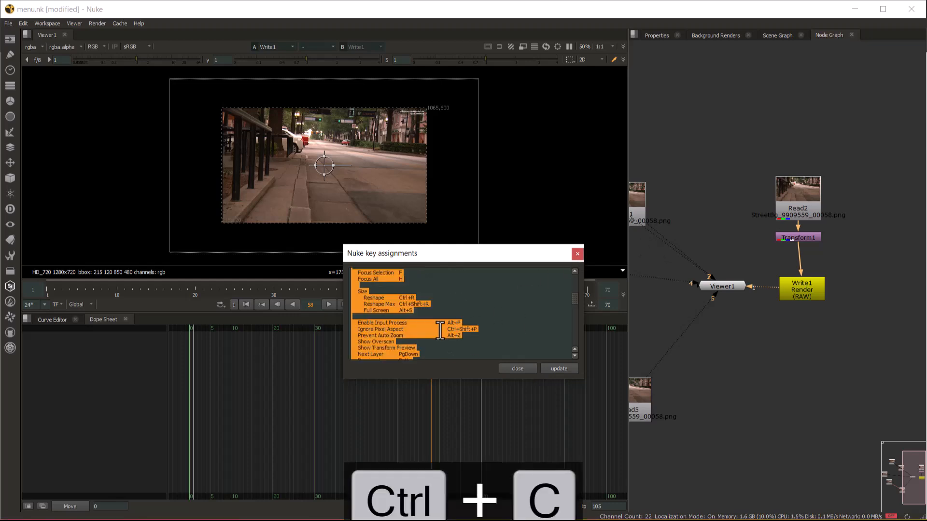
left_click(577, 254)
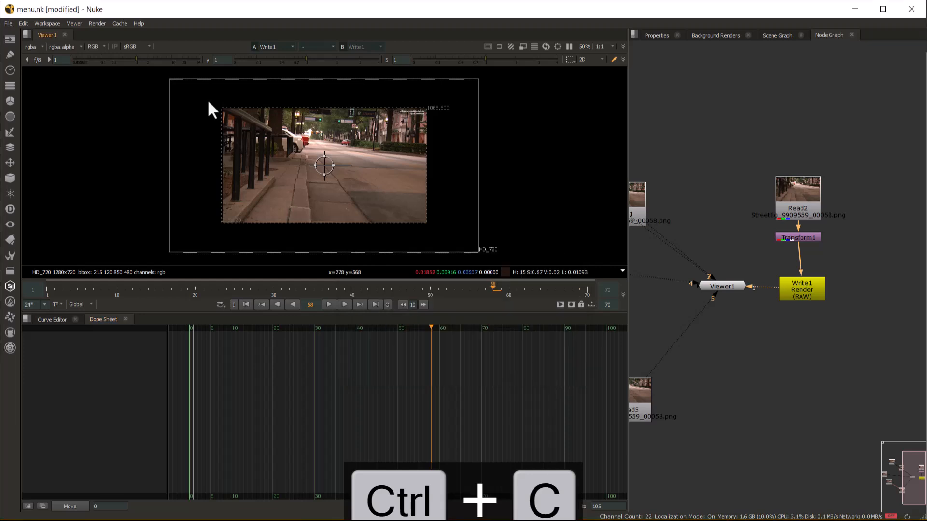
- Open Foundry's Training and Tutorials page for Nuke in the browser and close its cookie settings notice
left_click(138, 23)
left_click(178, 45)
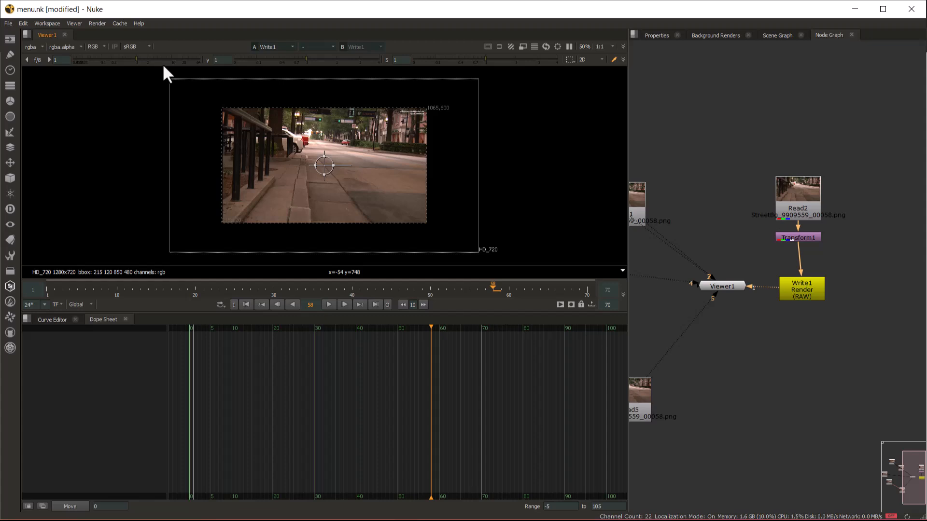
left_click(138, 23)
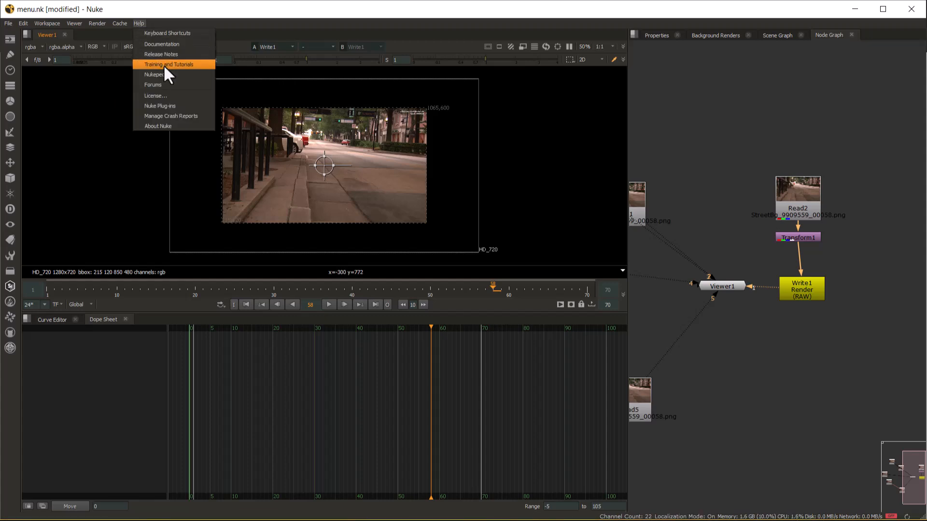
left_click(164, 66)
left_click(138, 23)
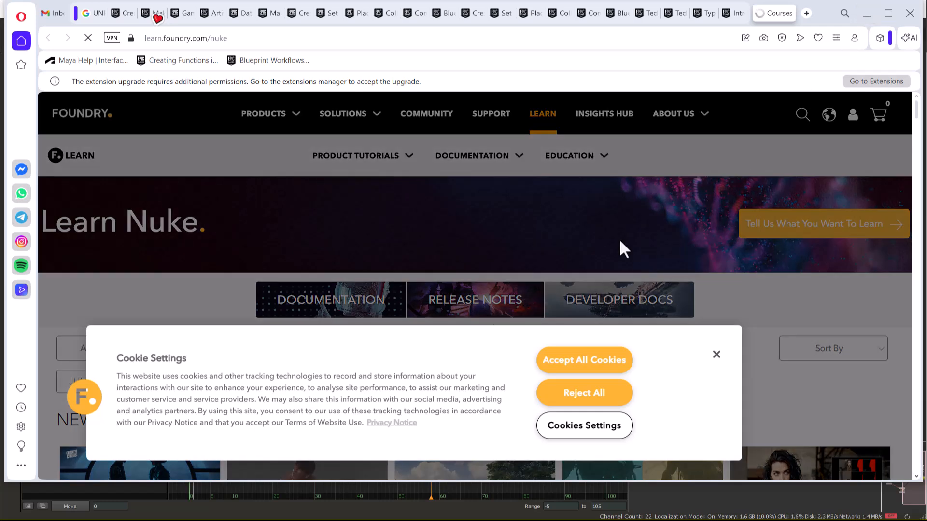
left_click(714, 357)
- Browse the Learn Nuke courses from the new releases through Getting Started and Industry Insights, and minimize the browser
scroll(434, 295, "down", 5)
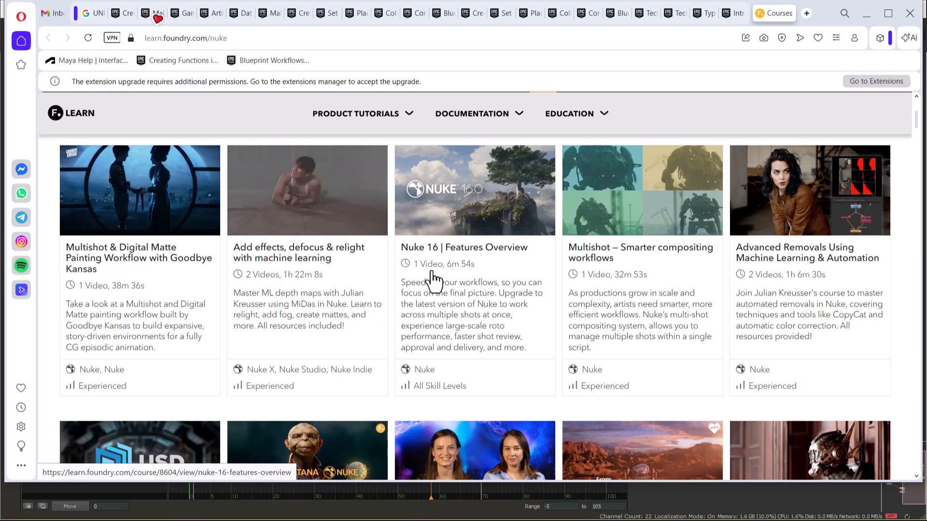
scroll(614, 289, "down", 5)
scroll(414, 327, "down", 6)
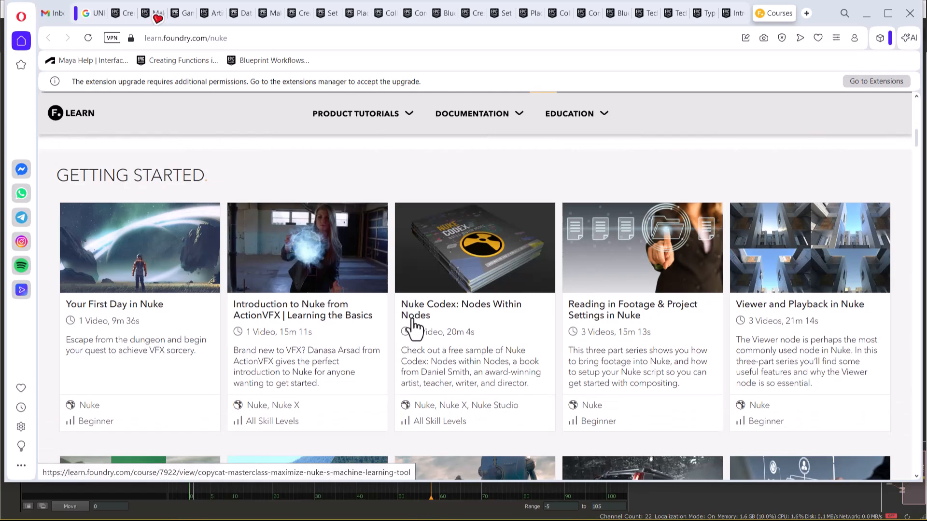
scroll(414, 328, "down", 6)
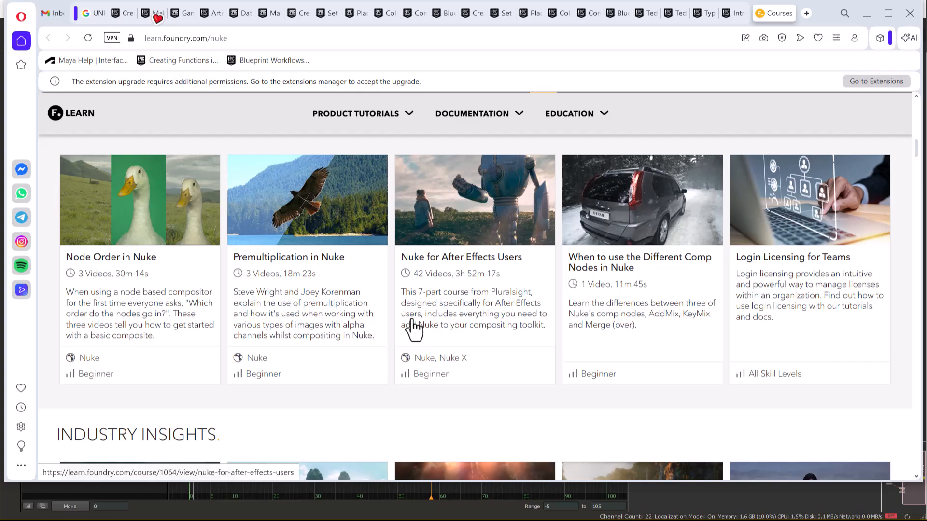
scroll(409, 333, "down", 20)
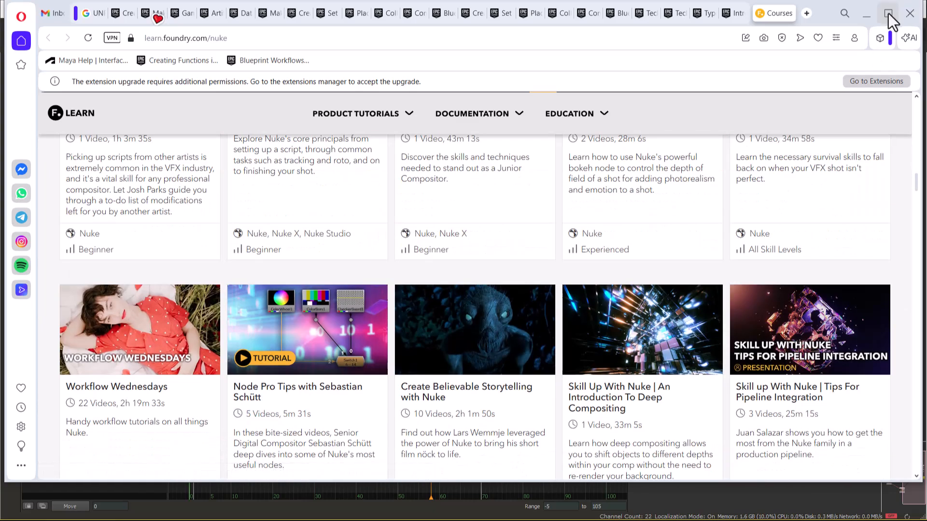
left_click(866, 15)
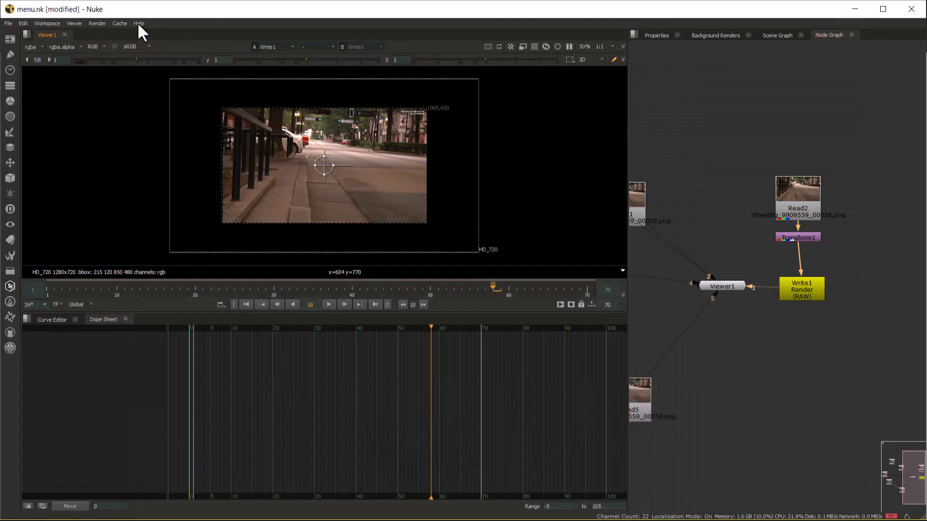
- Open Nuke's local documentation index page in the browser, and minimize the browser to return to Nuke
left_click(139, 24)
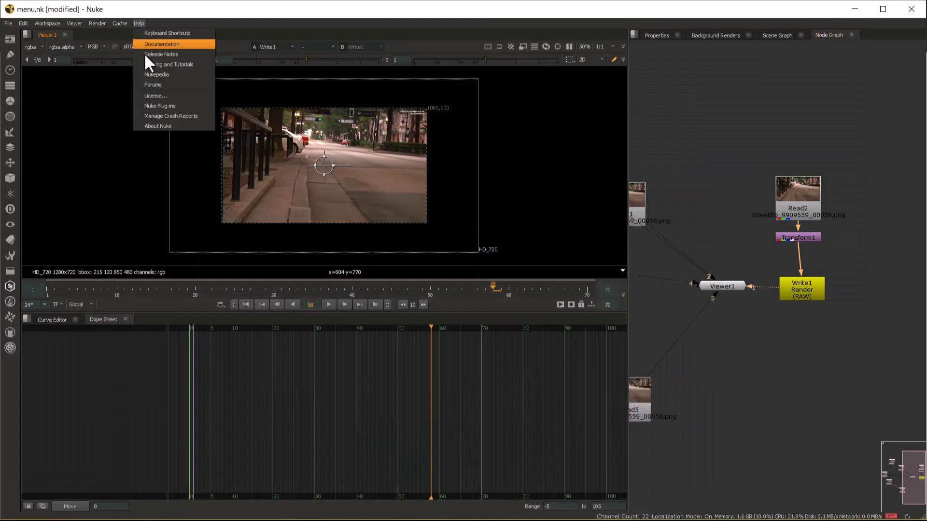
left_click(166, 95)
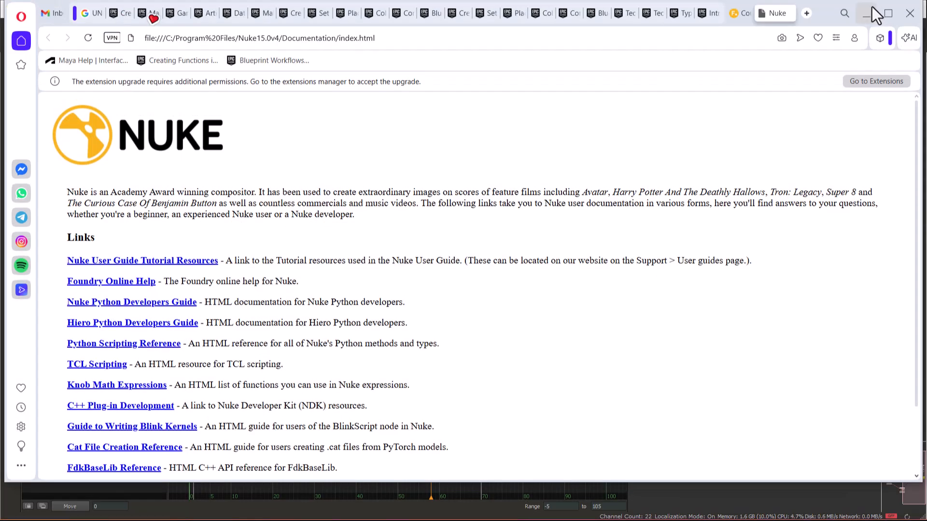
left_click(866, 13)
- Show the About Nuke version information, dismiss it, show it again, and start switching to another window
left_click(138, 24)
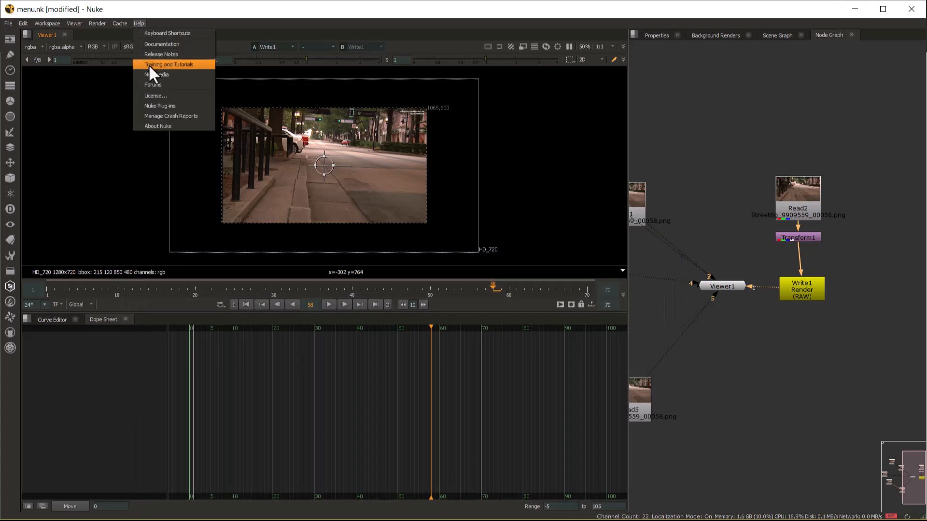
left_click(162, 126)
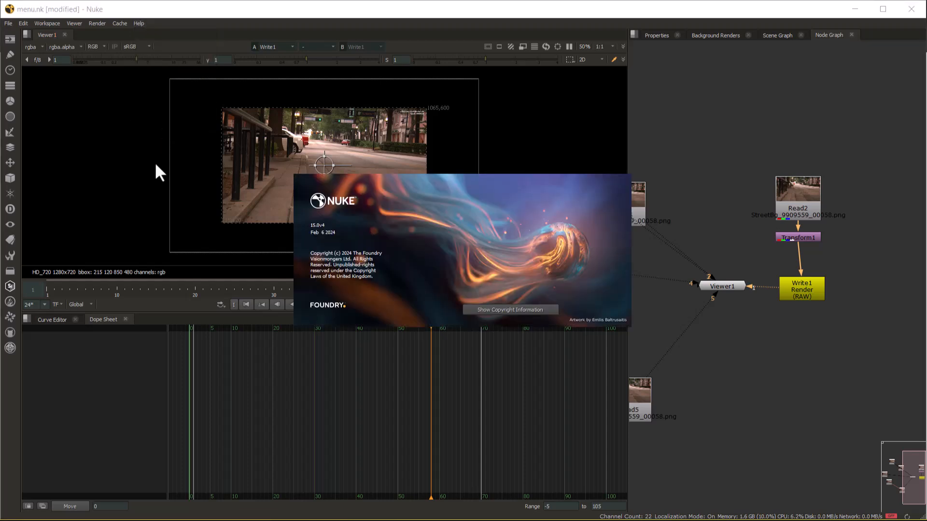
left_click(314, 255)
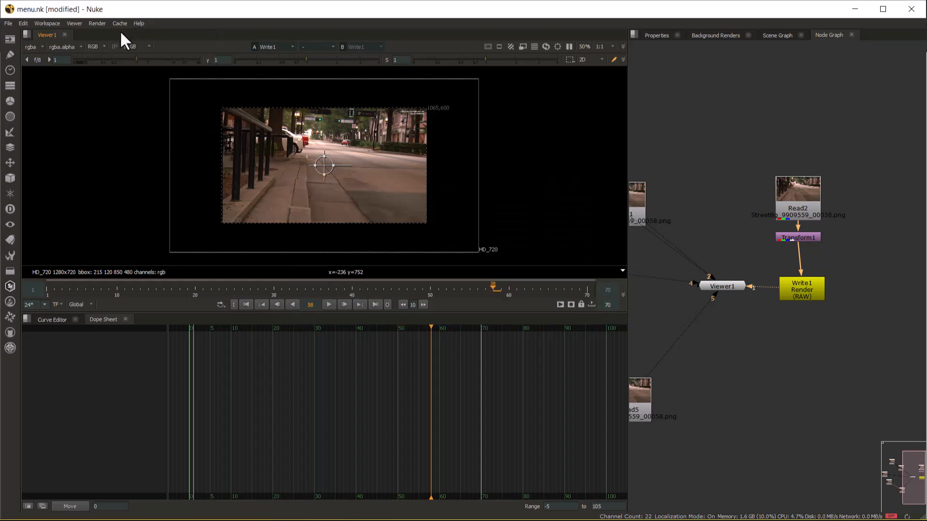
left_click(138, 23)
left_click(164, 124)
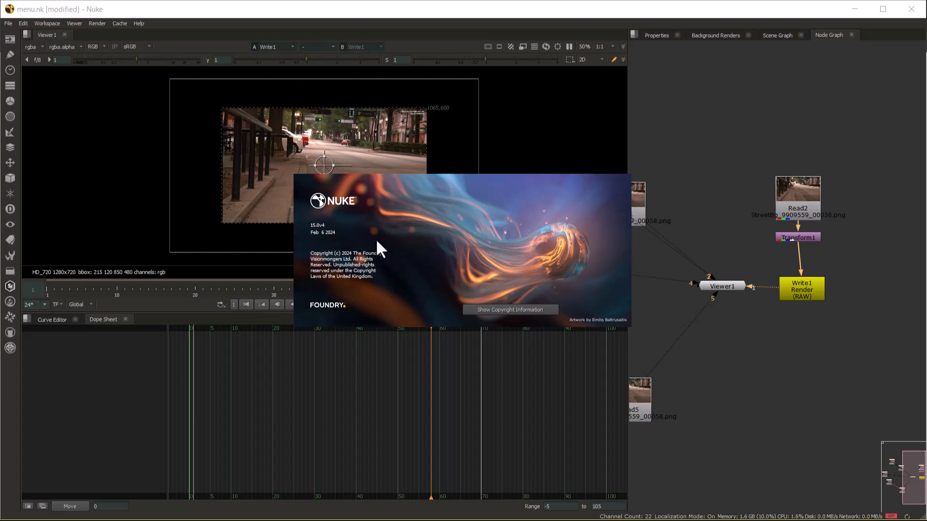
key("alt+Tab")
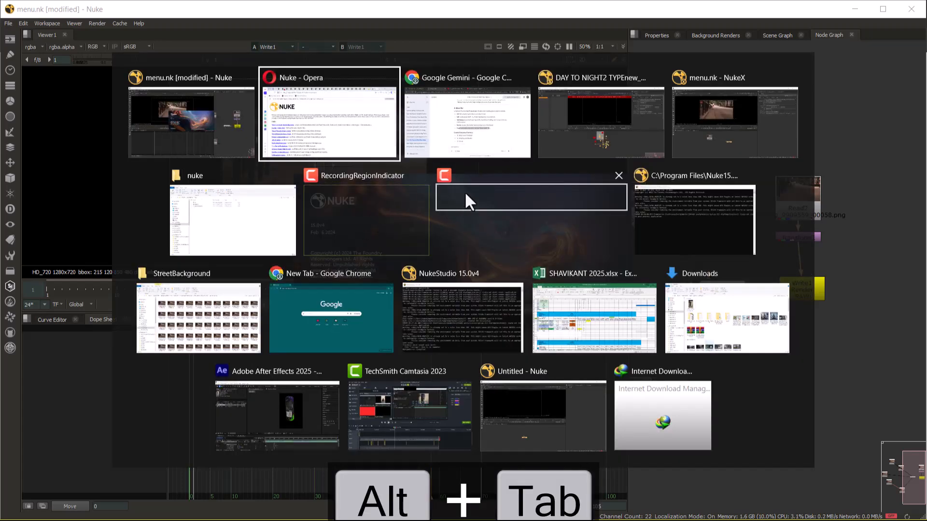